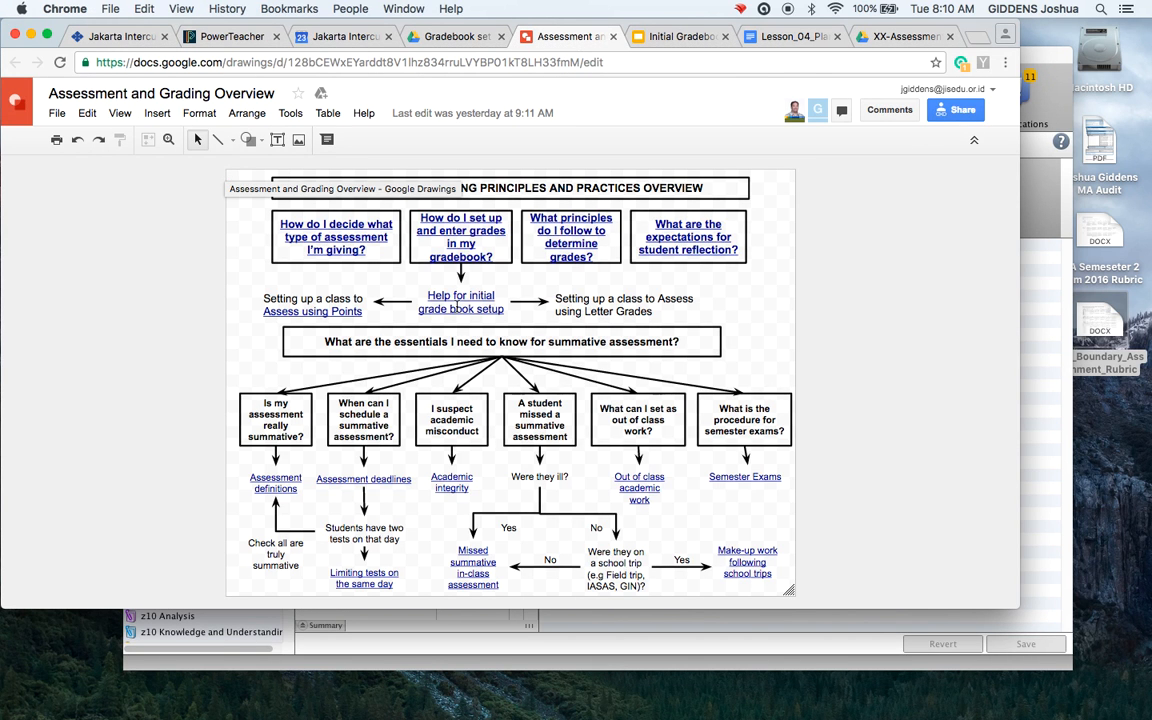
Bring the PowerTeacher Gradebook scoresheet forward from the Initial Gradebook Set-up slides in Chrome
left_click(660, 36)
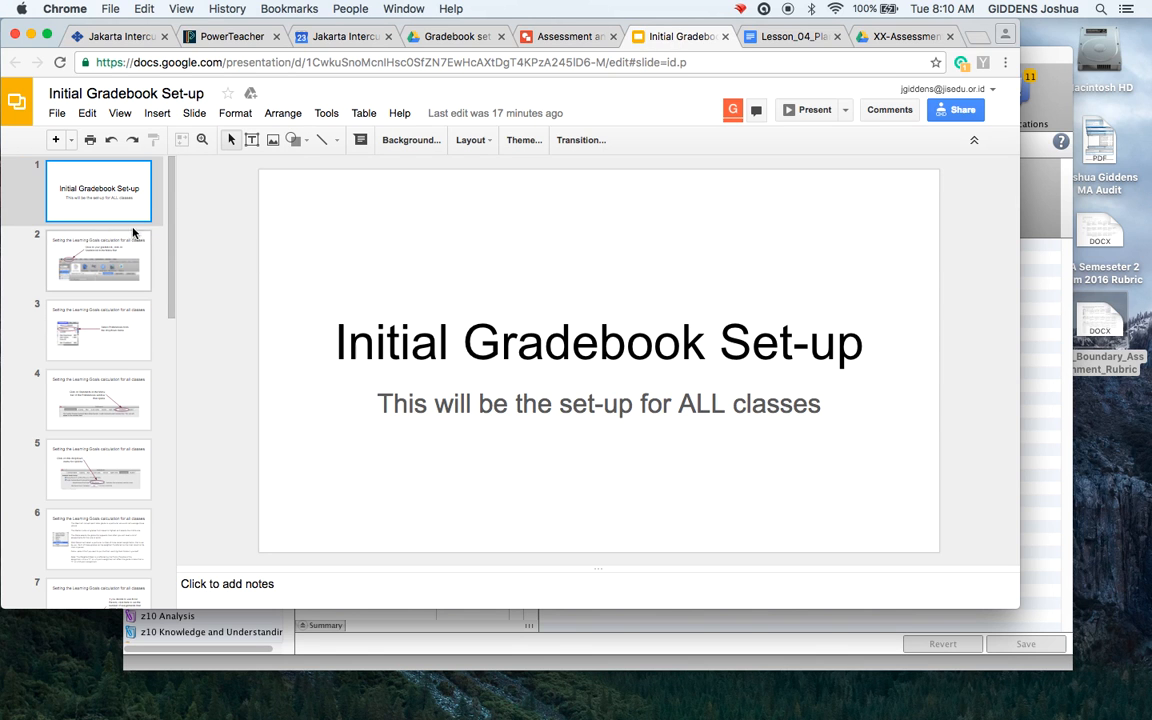
left_click(1056, 56)
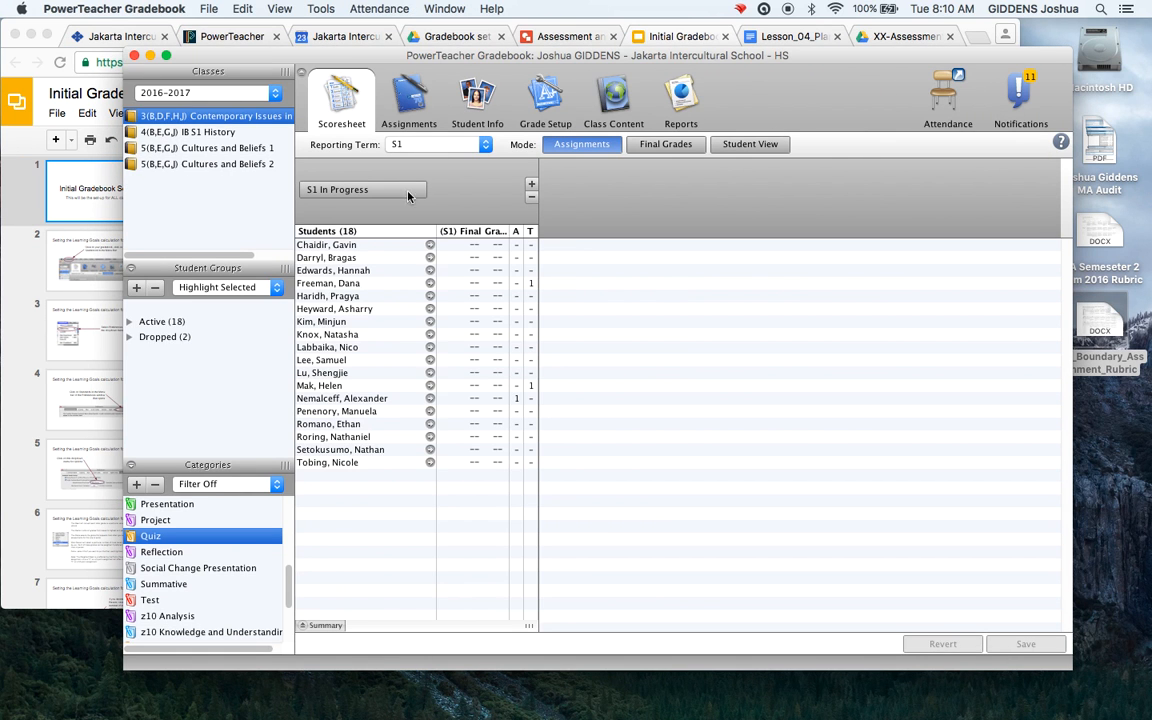
In Standards preferences, keep Most Recent as the default final grade and view its calculation settings
left_click(128, 12)
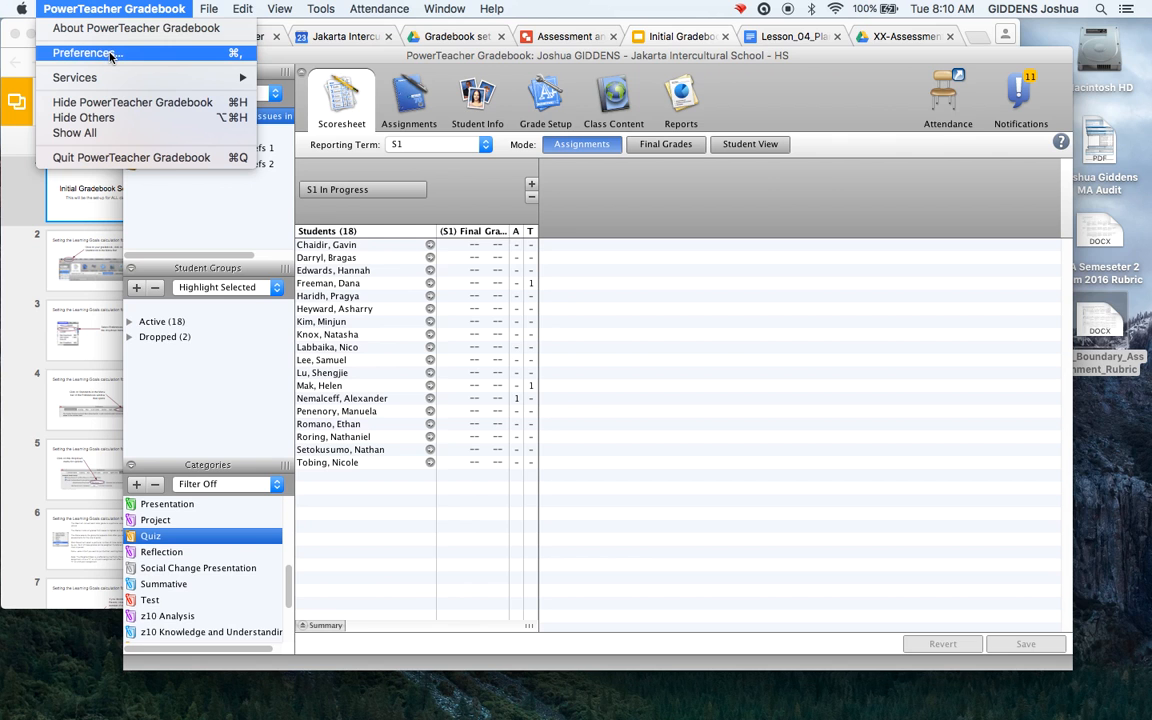
left_click(133, 55)
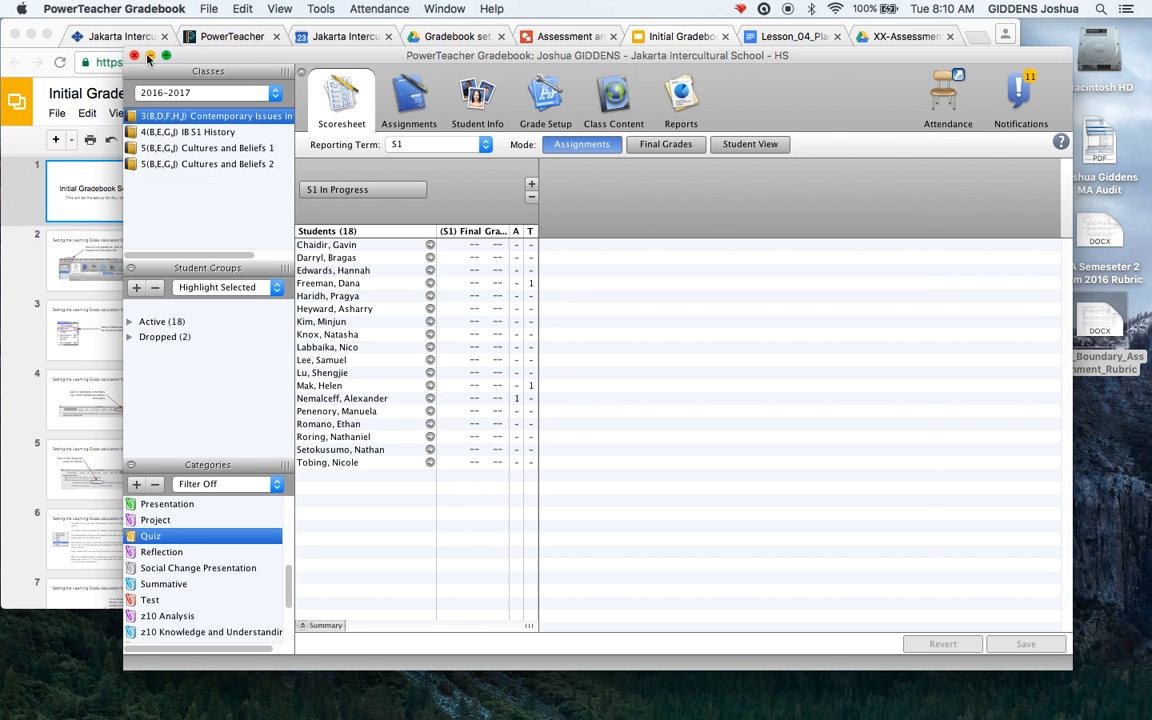
left_click(772, 197)
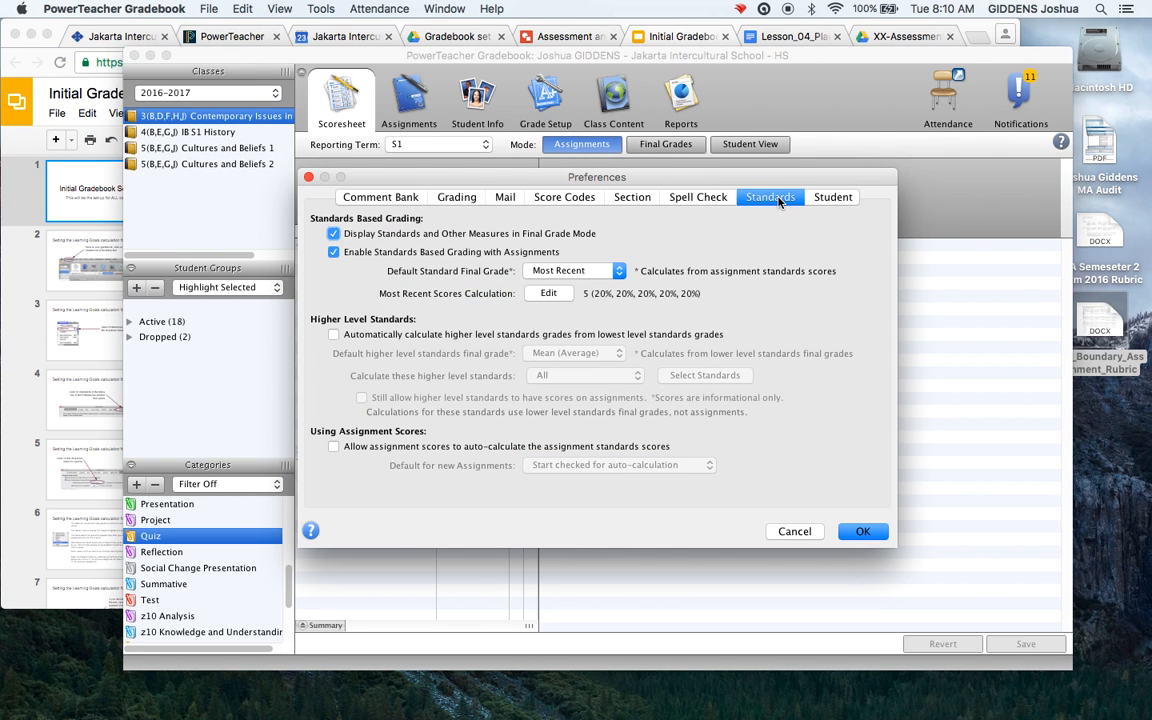
left_click(618, 274)
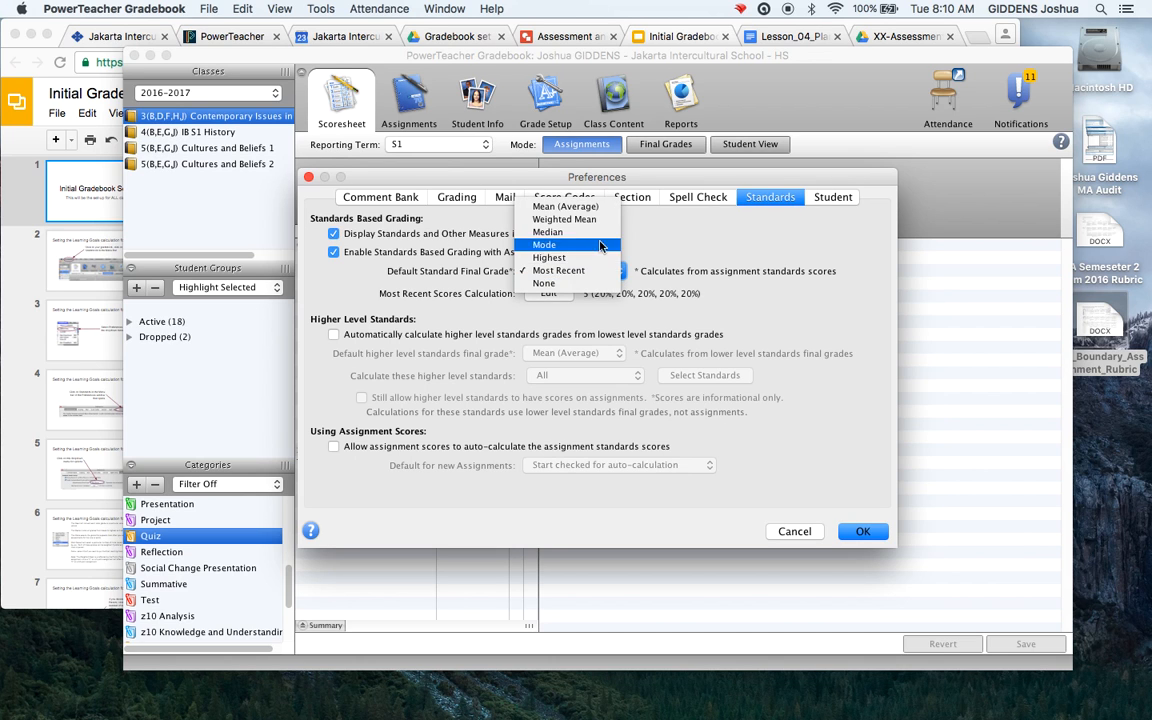
left_click(614, 273)
left_click(548, 293)
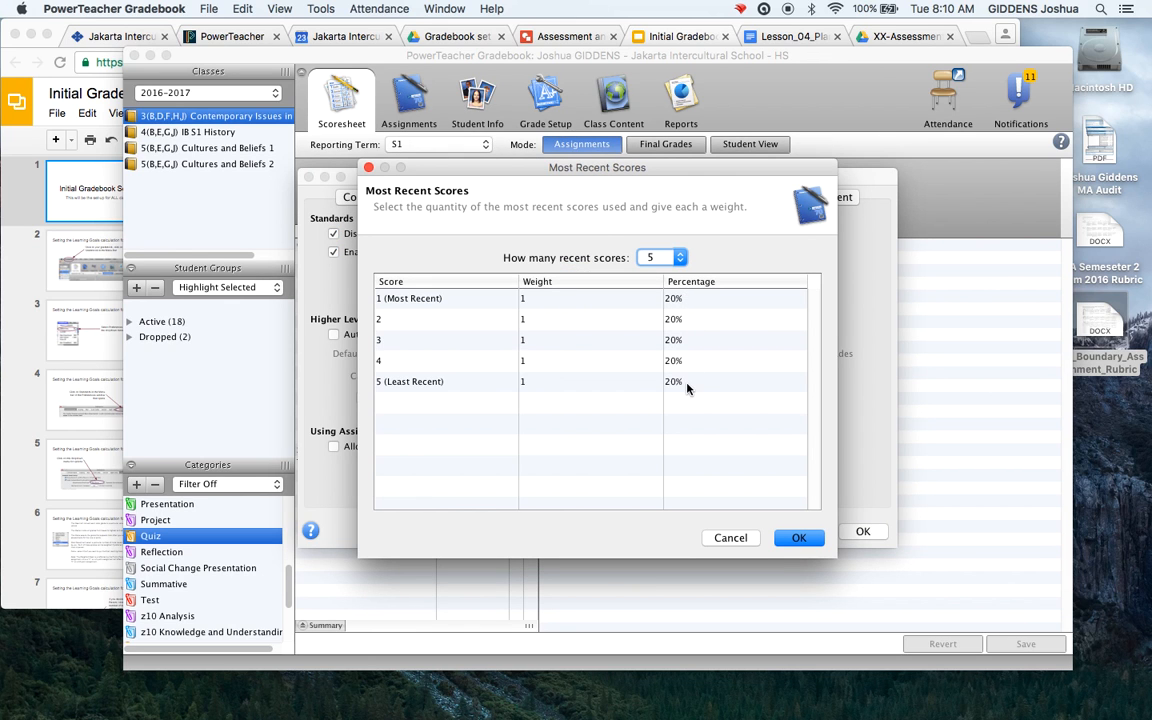
Try 7 recent scores, then keep the Most Recent Scores count at 5 and confirm
left_click(680, 257)
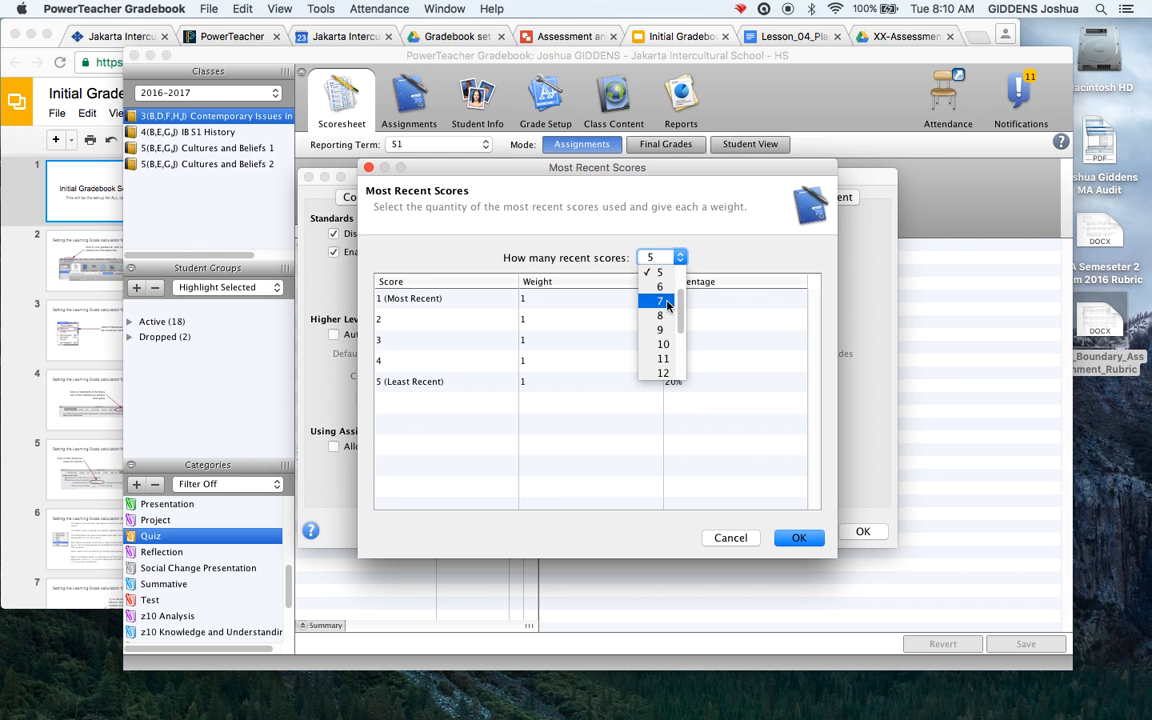
left_click(667, 302)
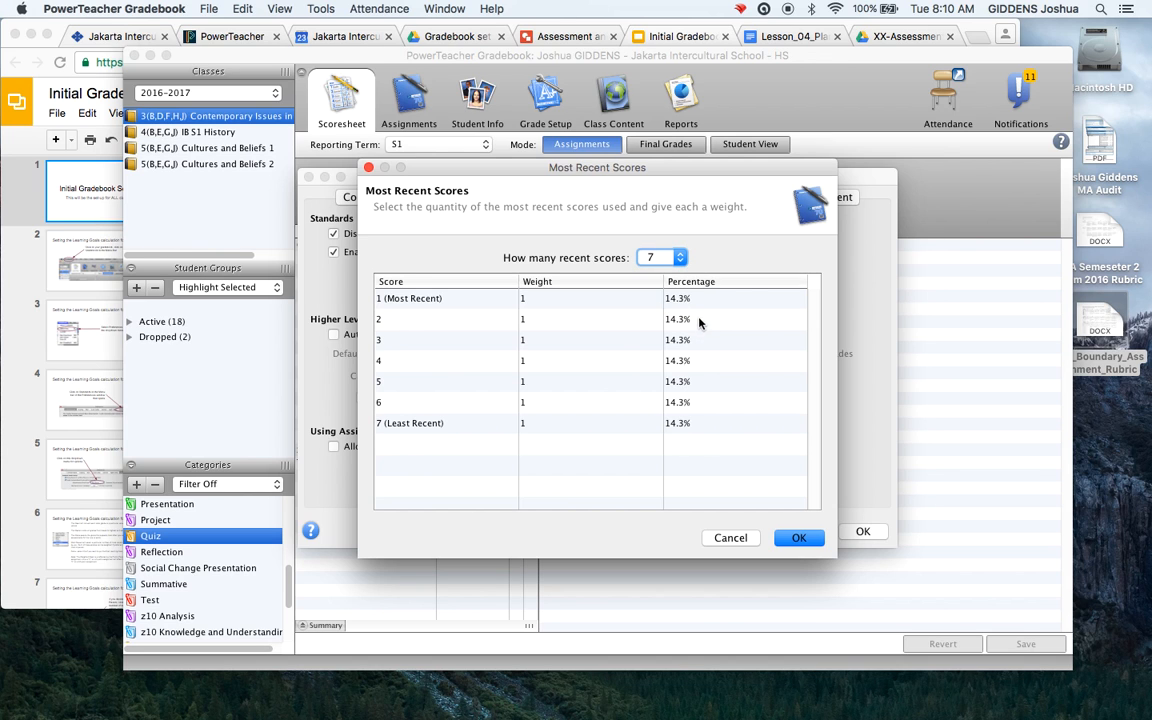
left_click(681, 257)
left_click(657, 265)
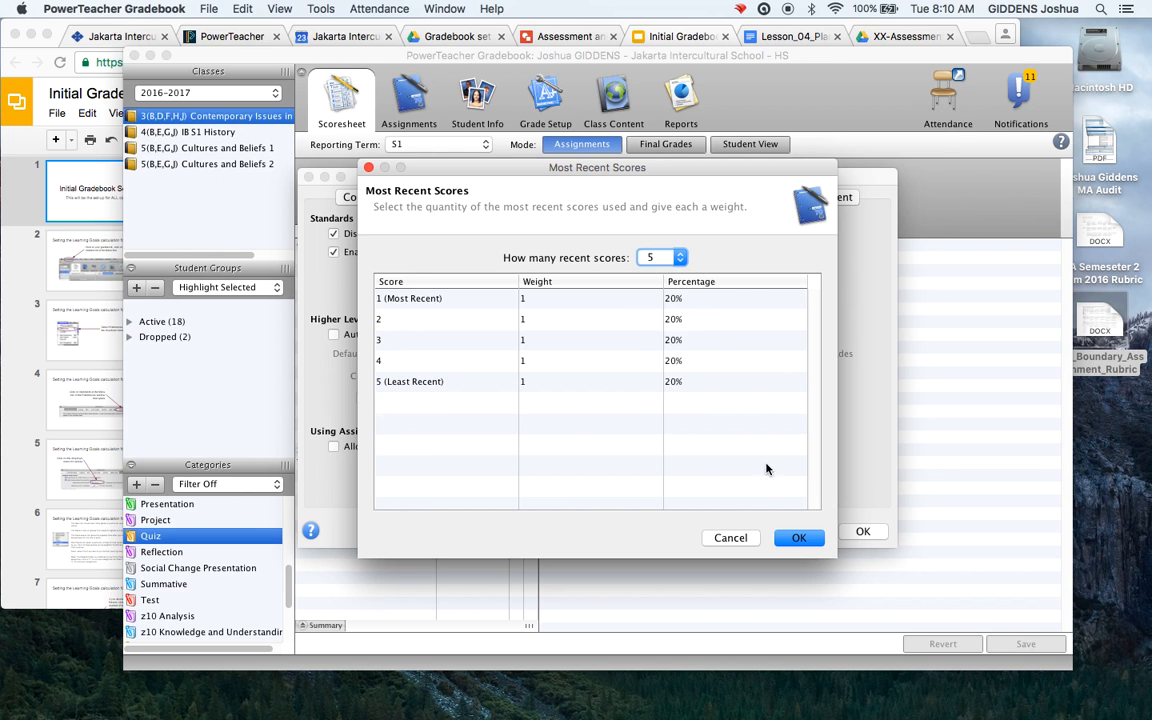
left_click(799, 537)
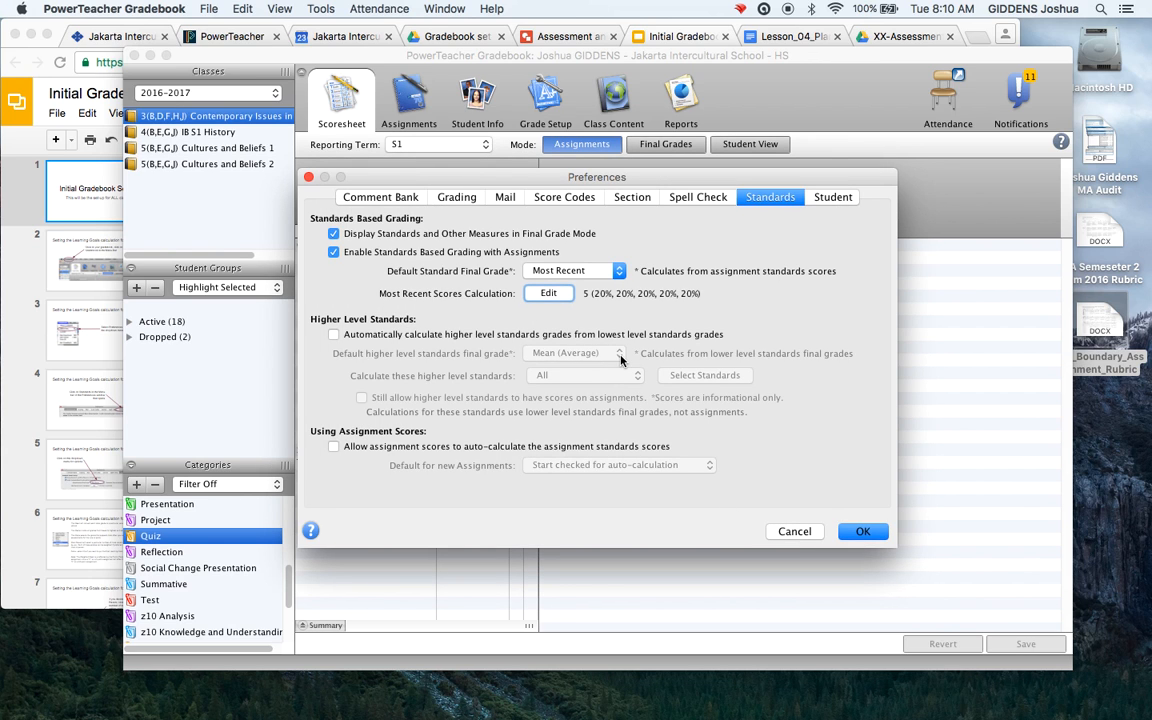
Leave 'Allow assignment scores to auto-calculate' unchecked and close Preferences
left_click(334, 448)
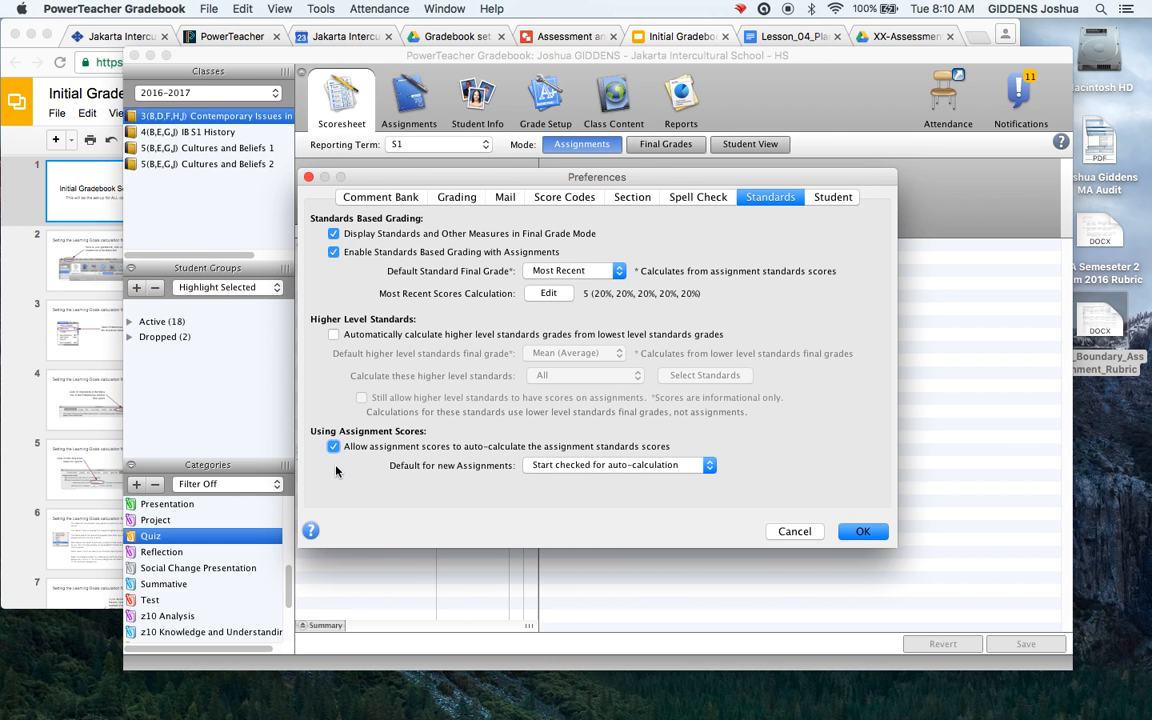
left_click(335, 447)
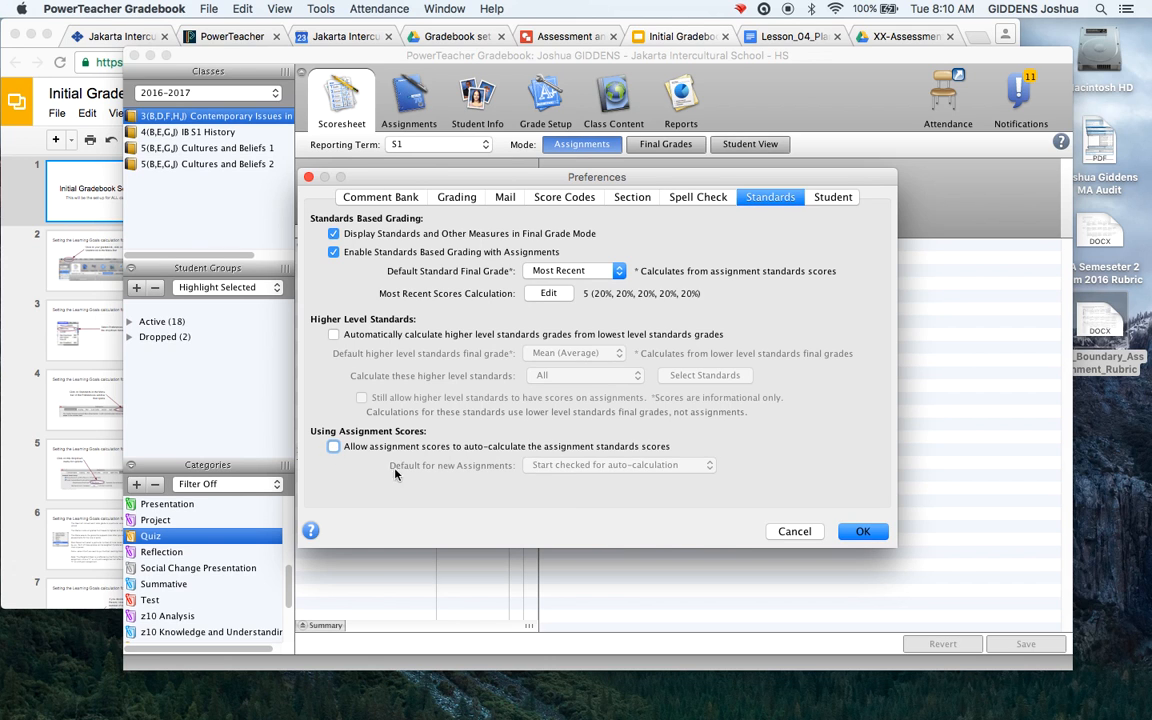
left_click(858, 533)
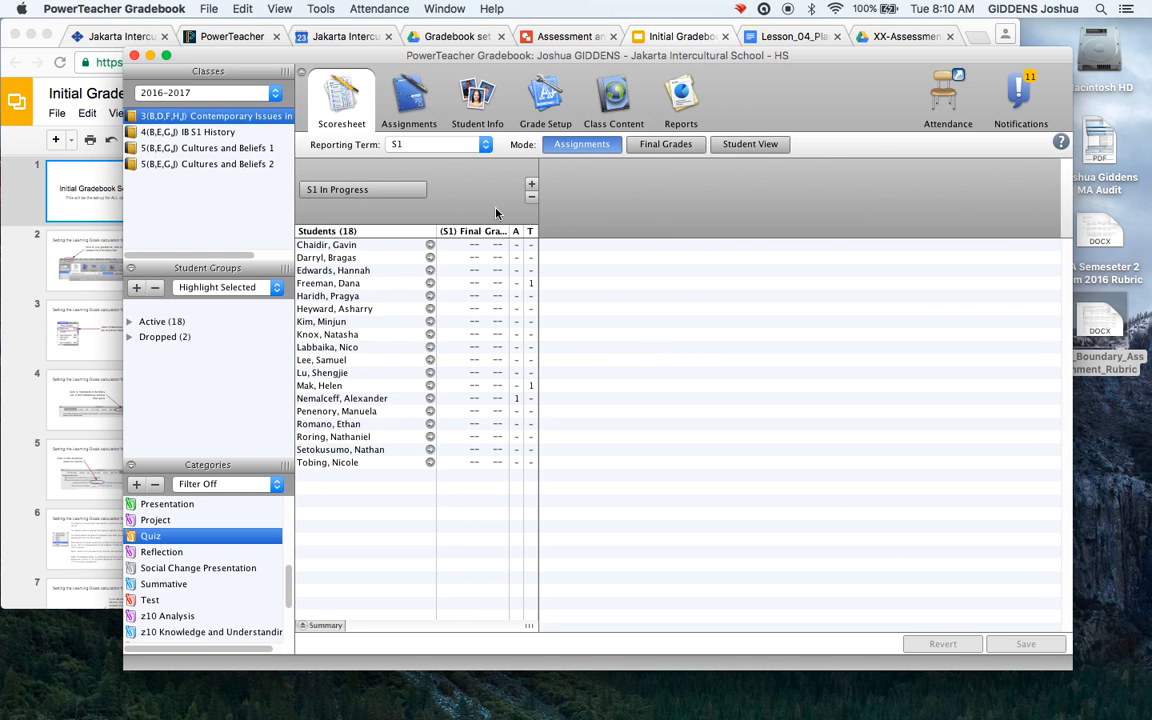
In Grade Setup, review the HS Scale S4 grade scale, then bring up the S1 calculation
left_click(547, 100)
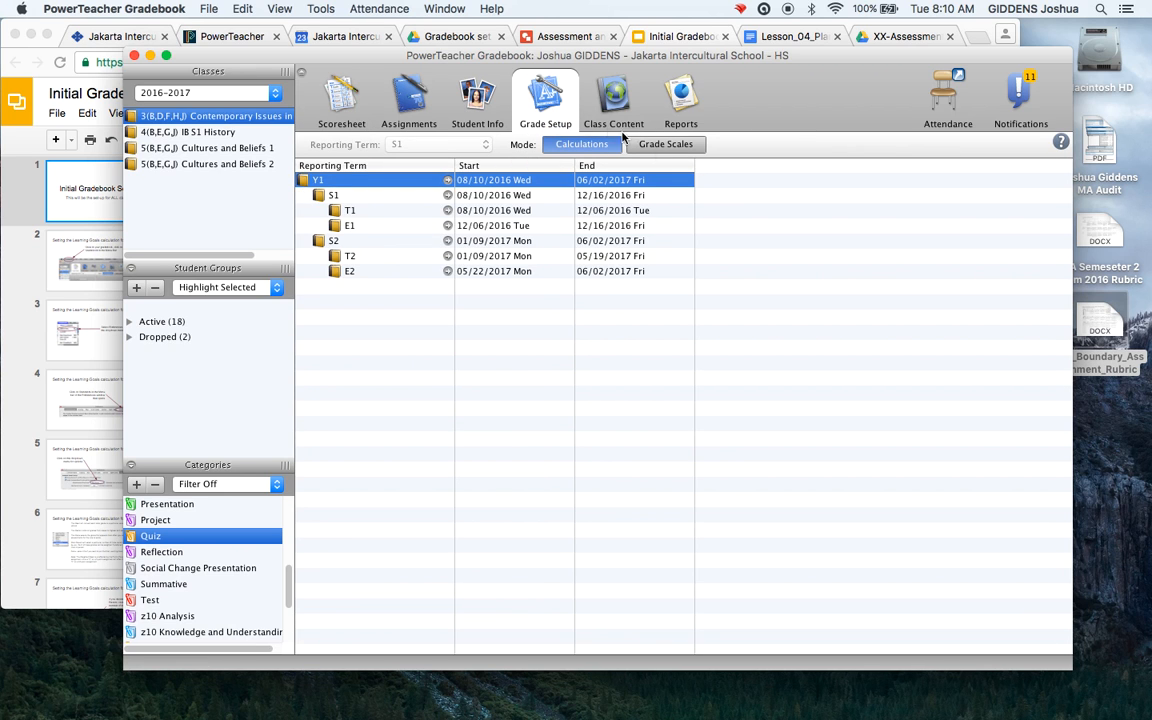
left_click(663, 148)
double_click(406, 207)
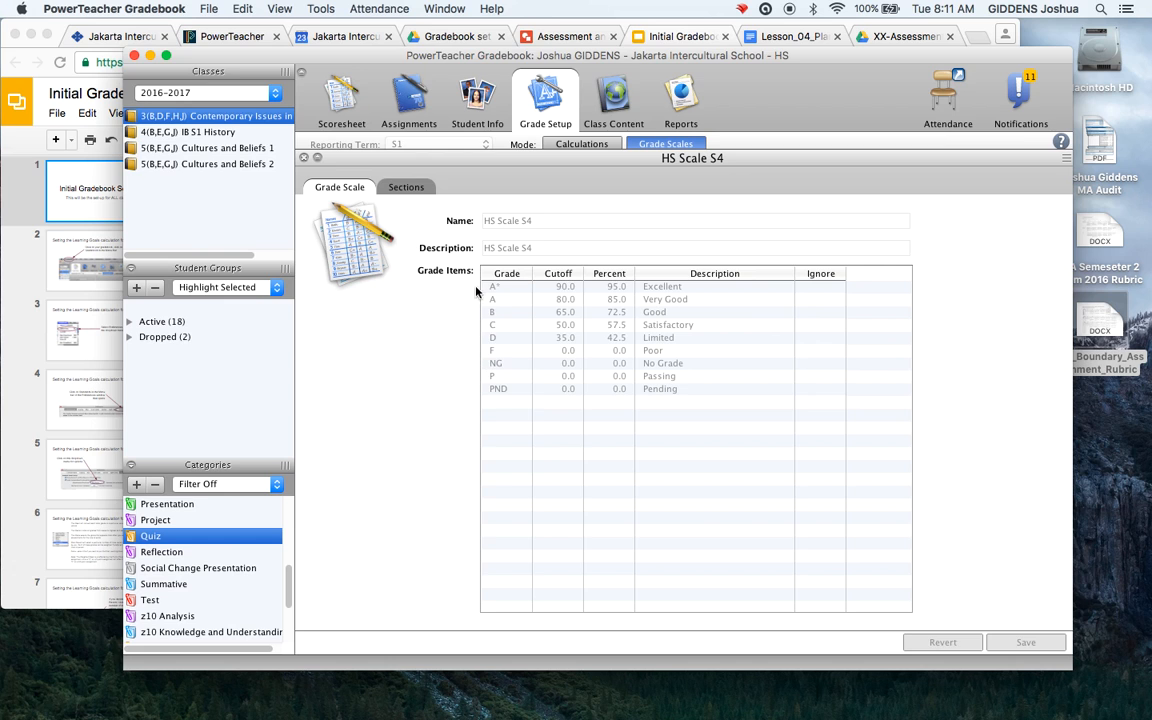
left_click(305, 159)
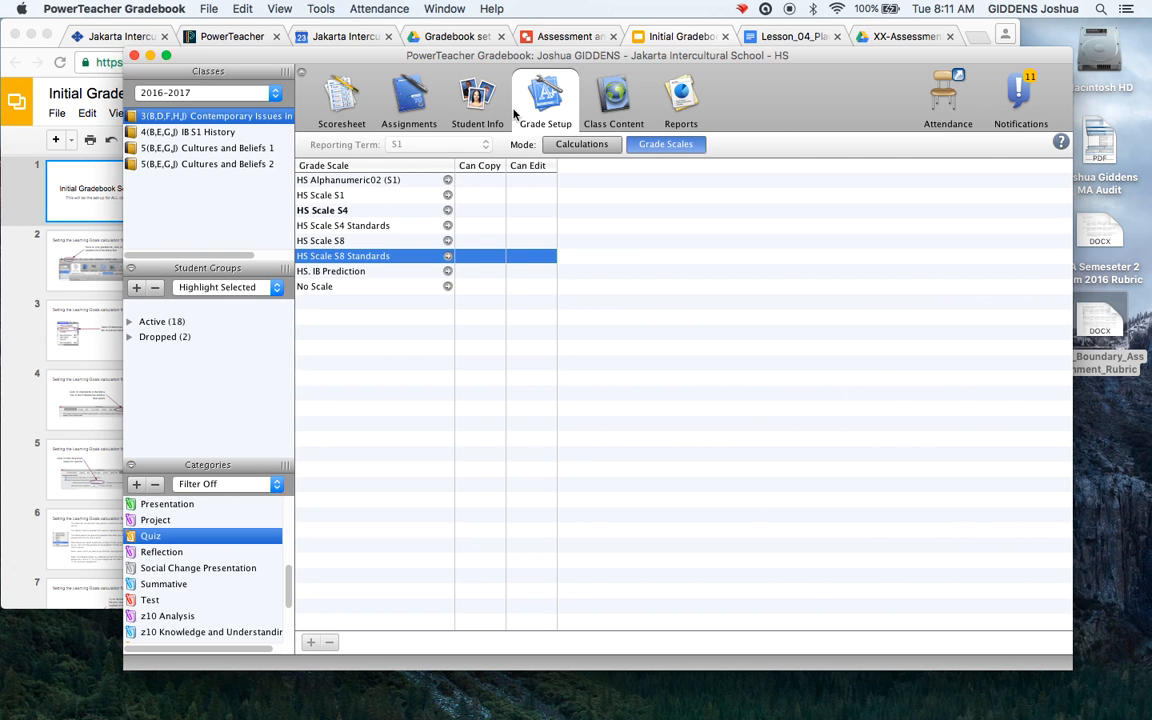
left_click(550, 145)
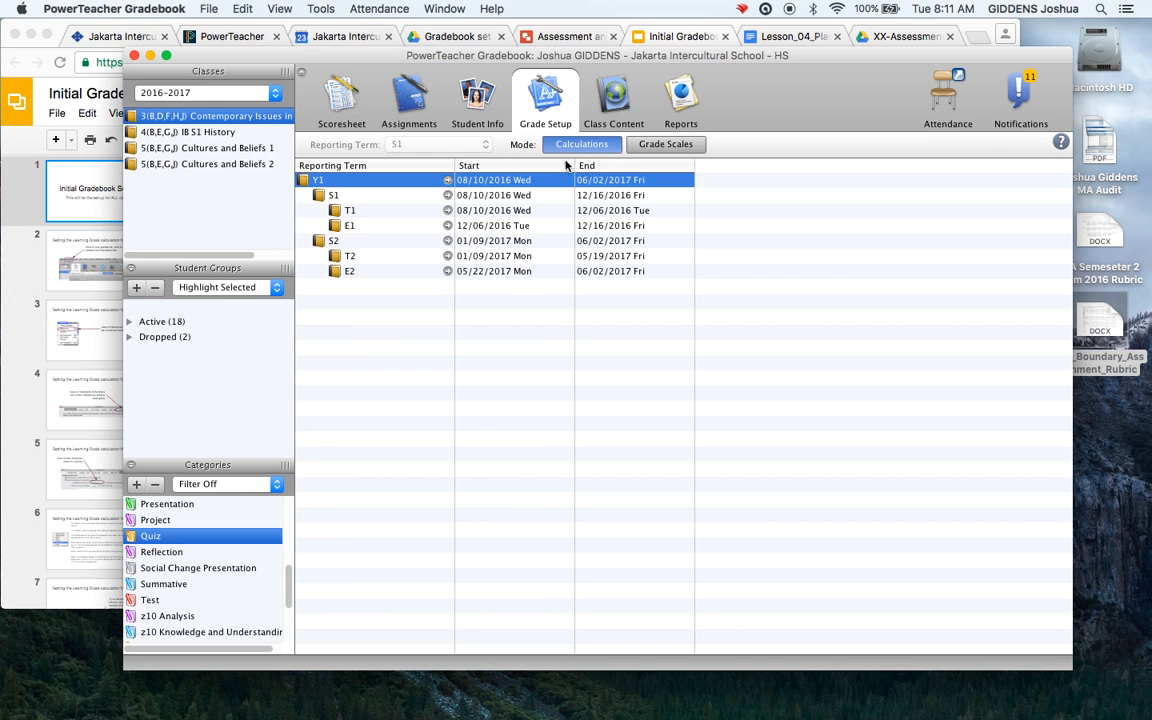
double_click(325, 196)
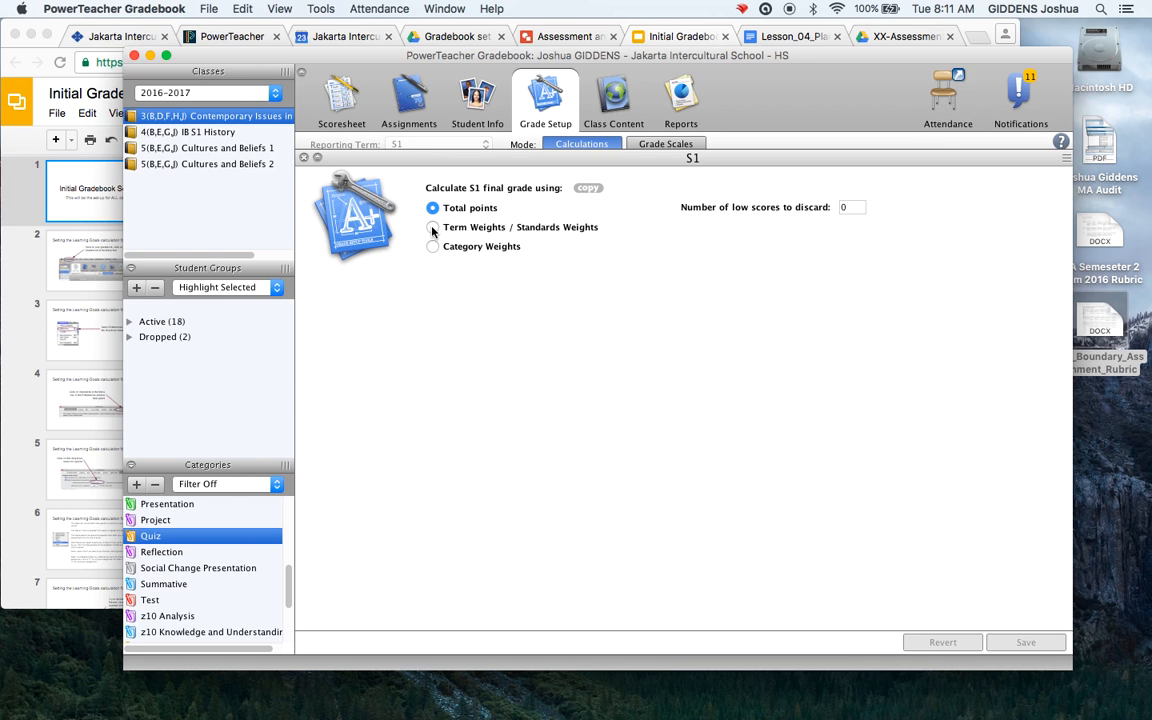
Switch S1 to Term Weights / Standards Weights and set T1 and E1 weights to 0
left_click(433, 228)
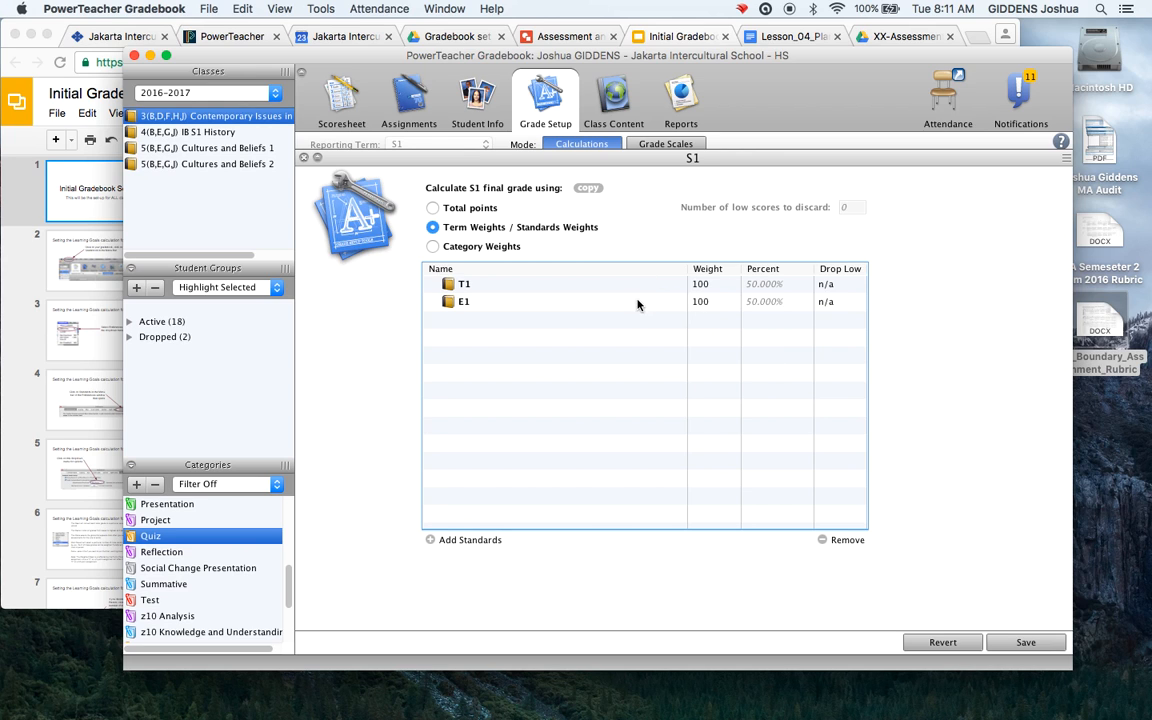
double_click(720, 284)
type("0")
double_click(712, 301)
key("BackSpace")
type("0")
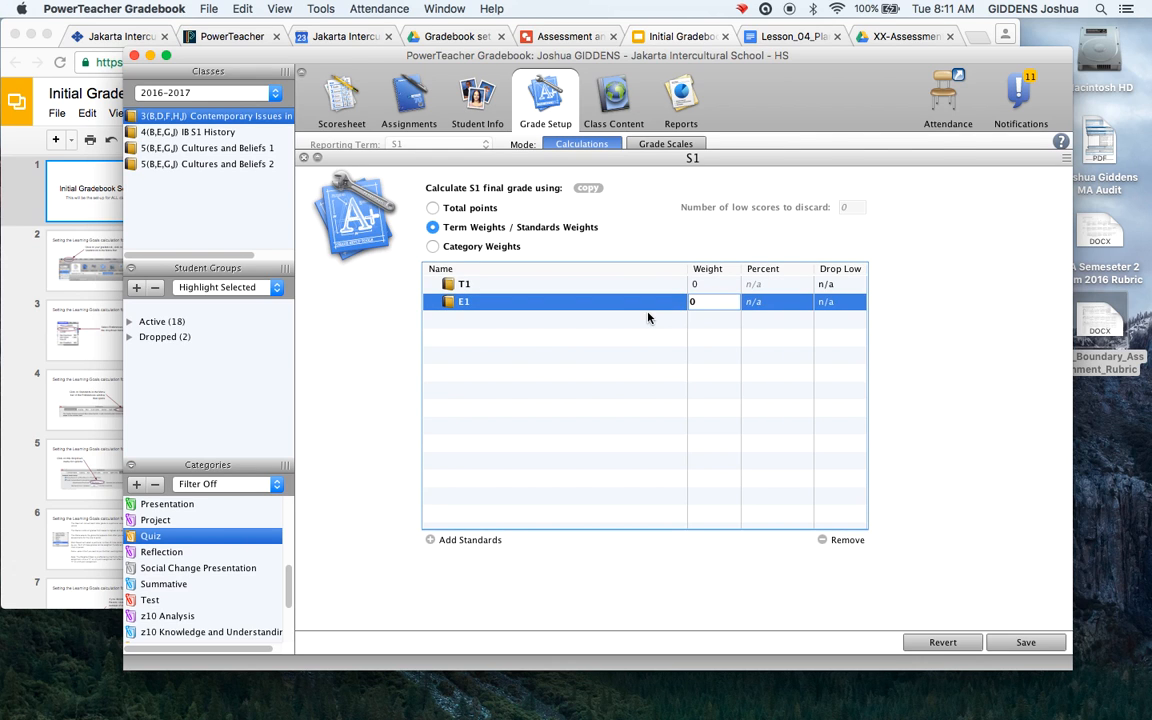
Add Knowledge and understanding, Skills, and Analysis and Evaluation standards to the S1 weighting
left_click(431, 541)
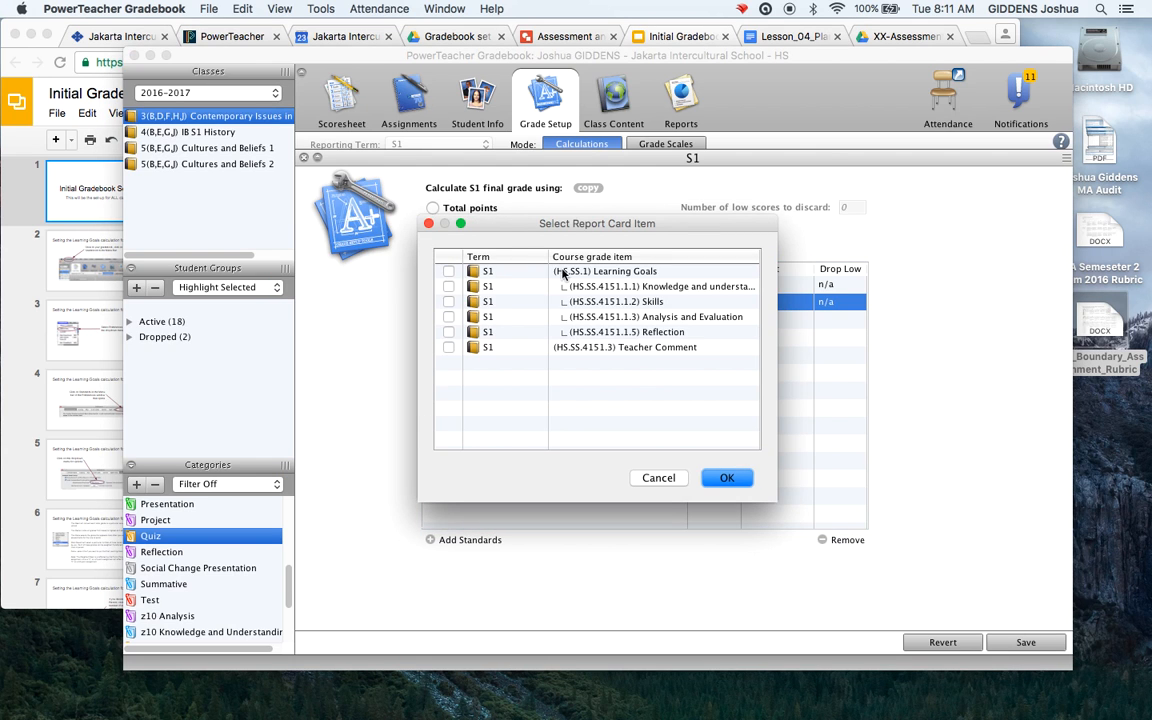
left_click(448, 286)
left_click(448, 301)
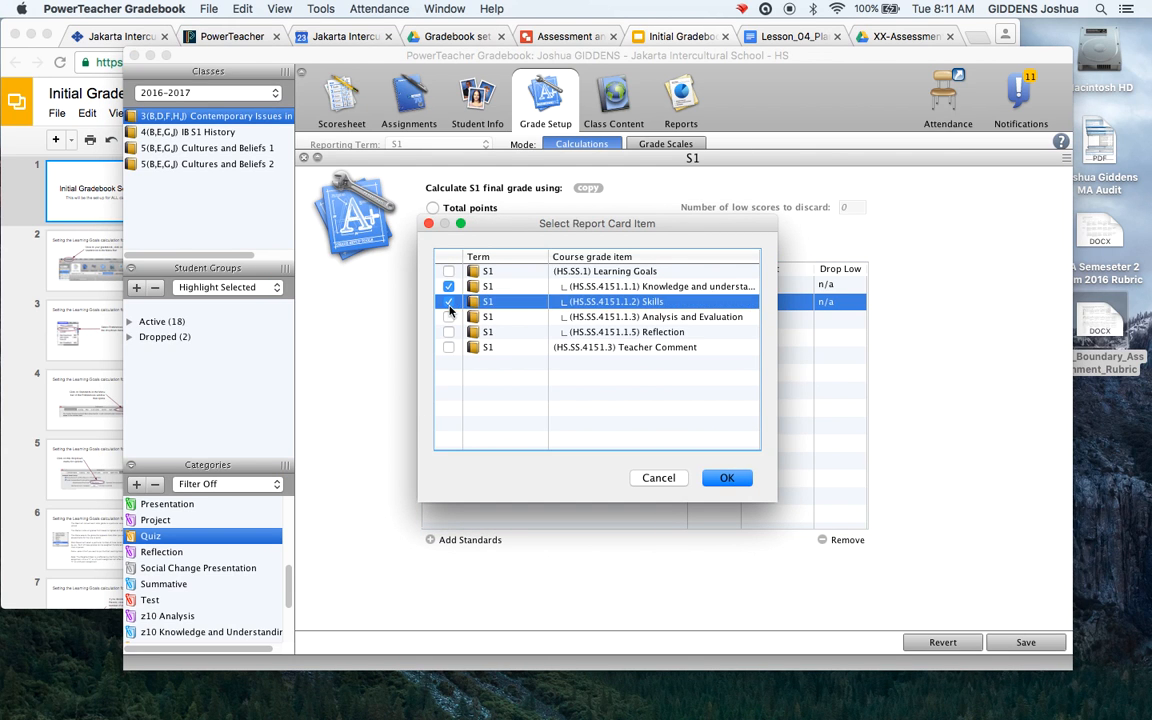
left_click(448, 316)
left_click(725, 481)
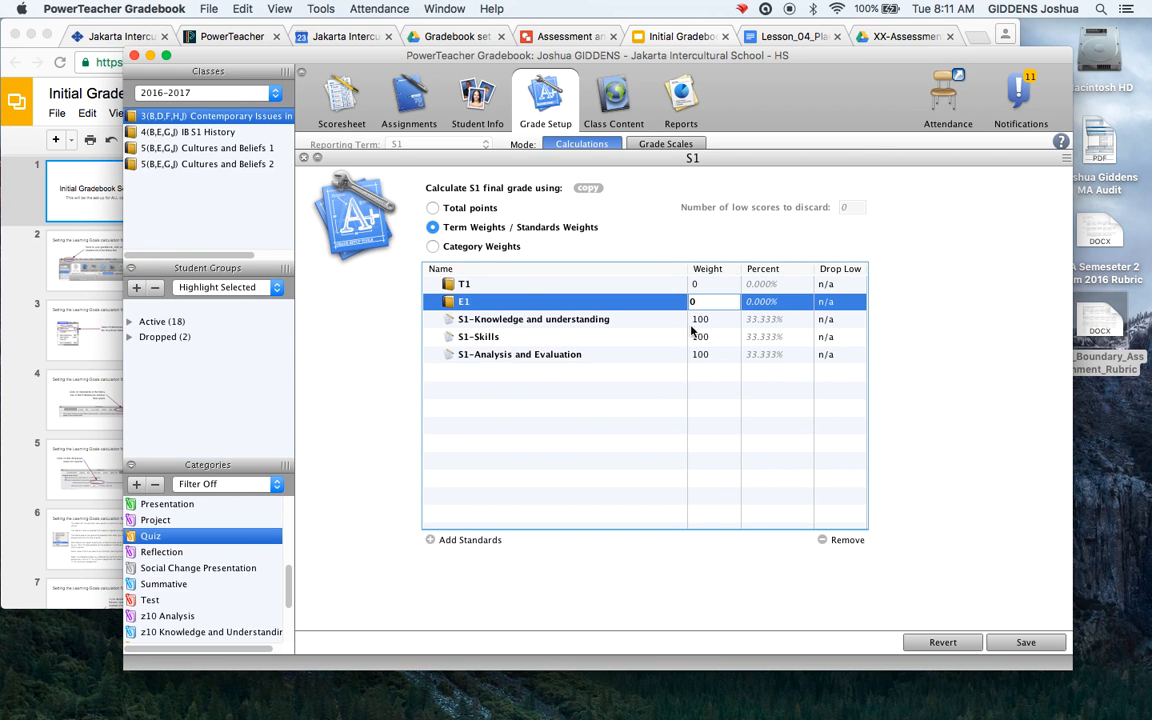
Weight the standards 30, 30 and 40 and save the S1 calculation
left_click(725, 327)
type("30")
left_click(717, 337)
type("30")
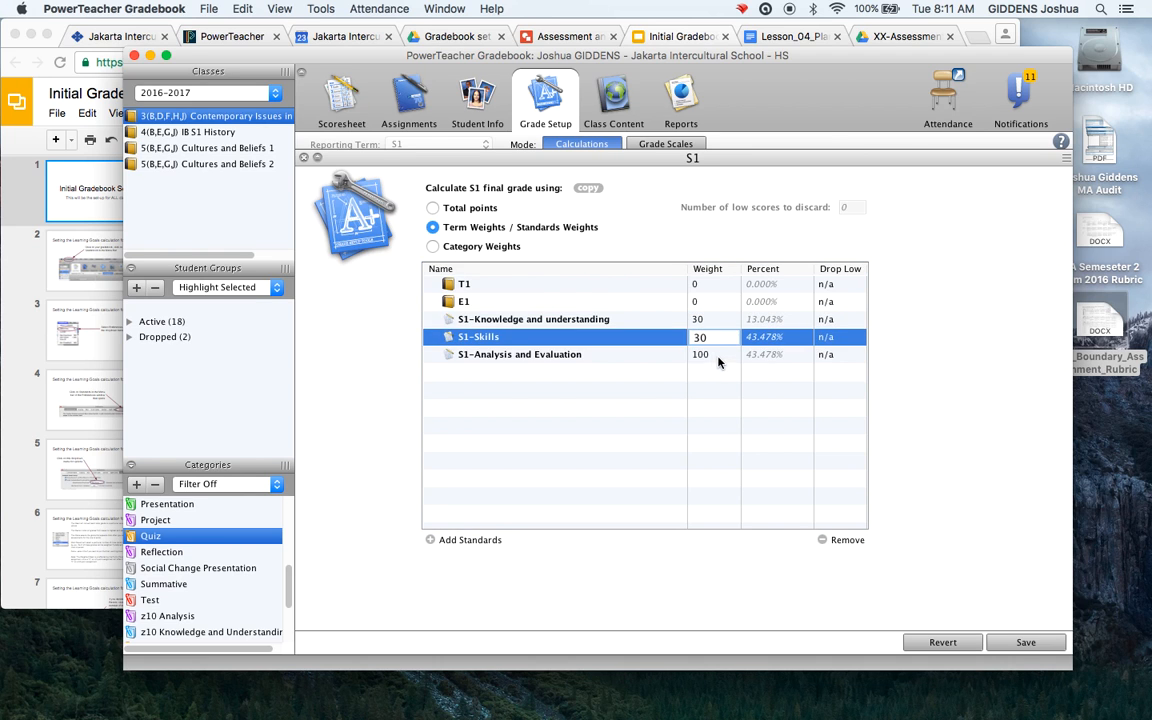
left_click(718, 358)
type("40")
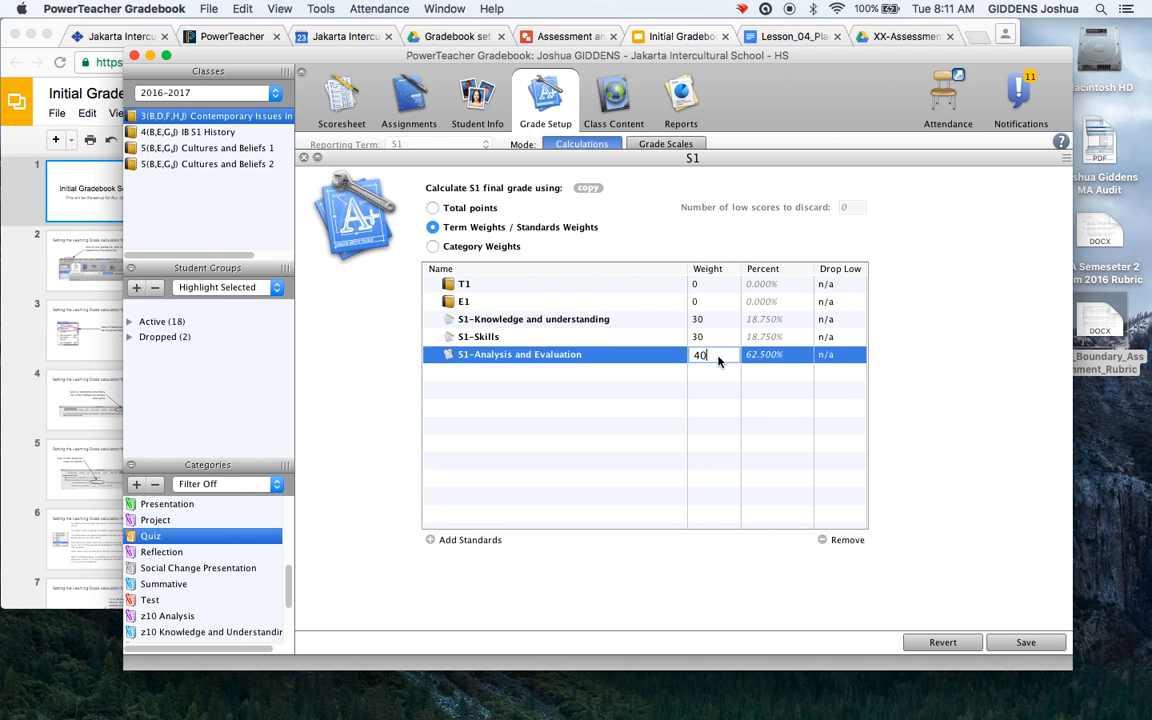
key("Return")
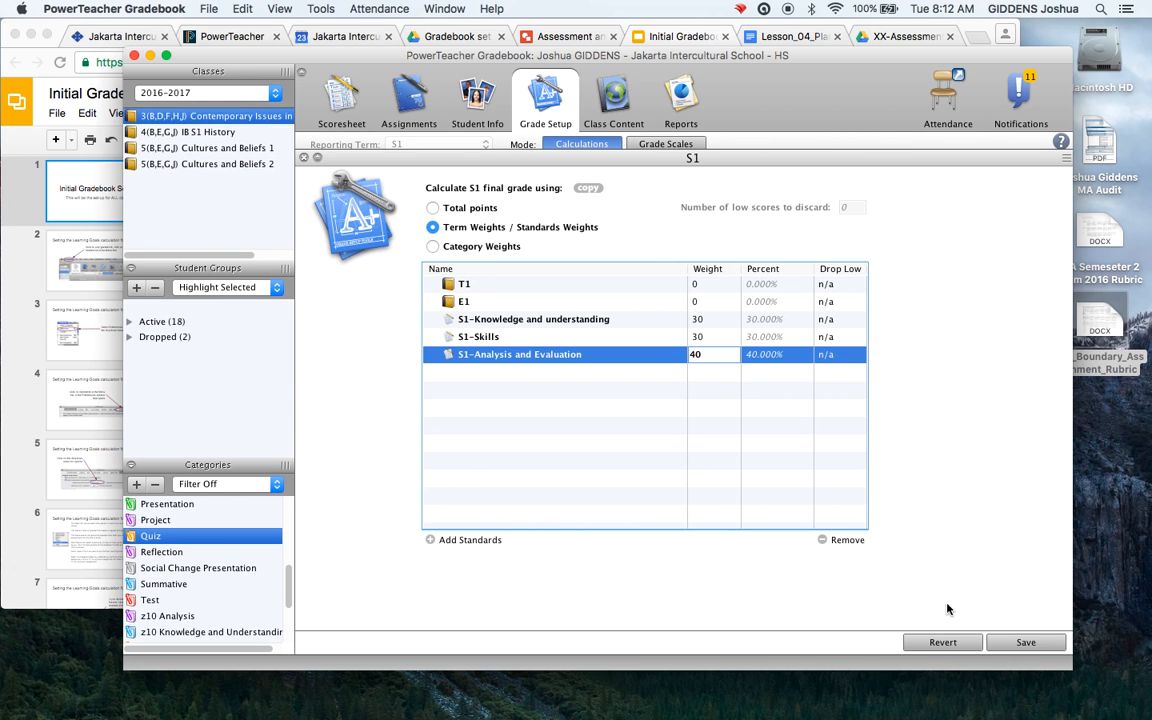
left_click(1018, 644)
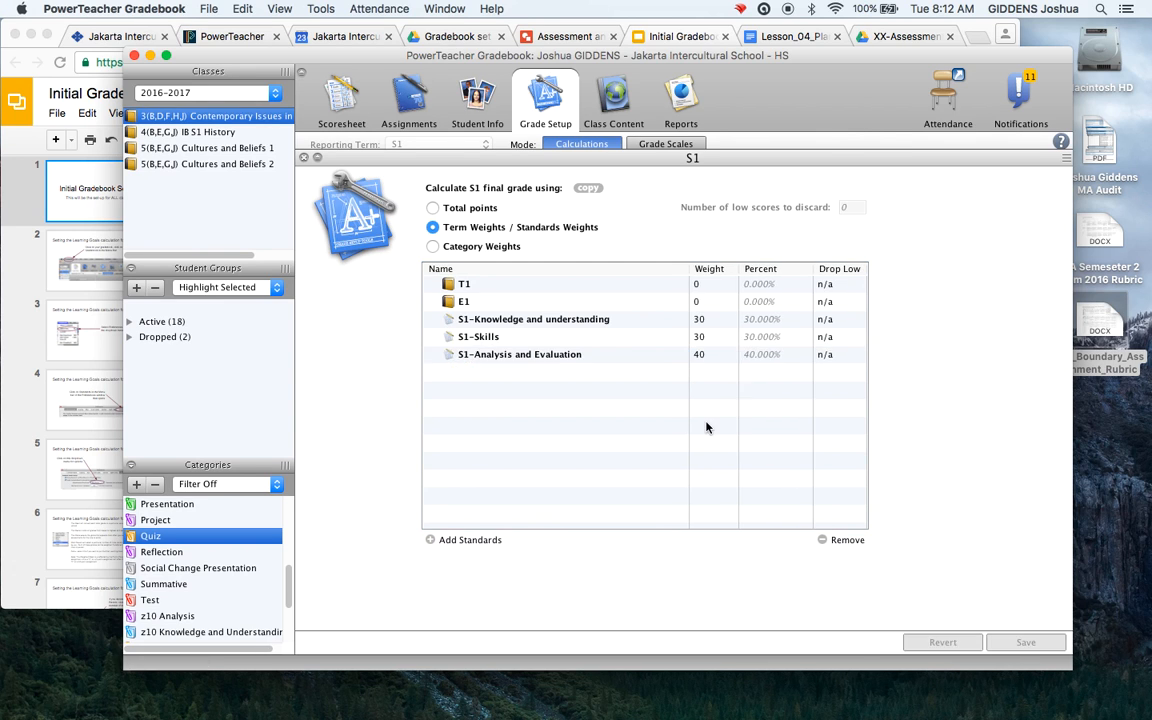
Close the S1 settings, return to the scoresheet, and start a new assignment
left_click(303, 158)
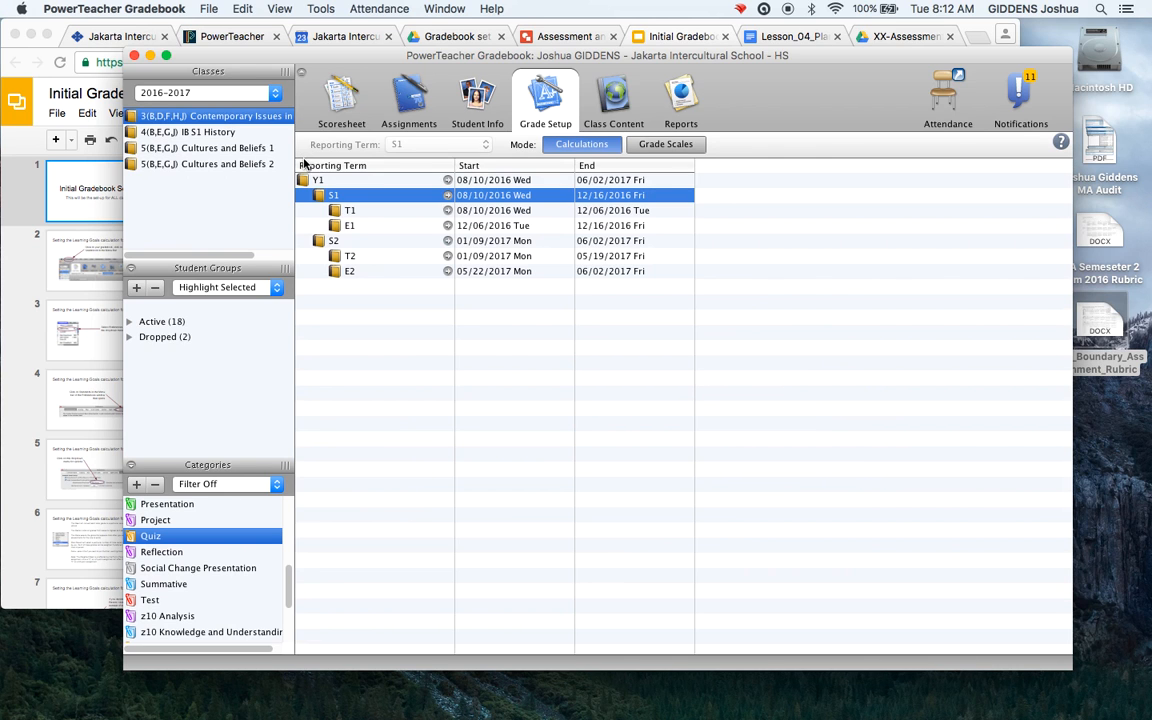
left_click(343, 98)
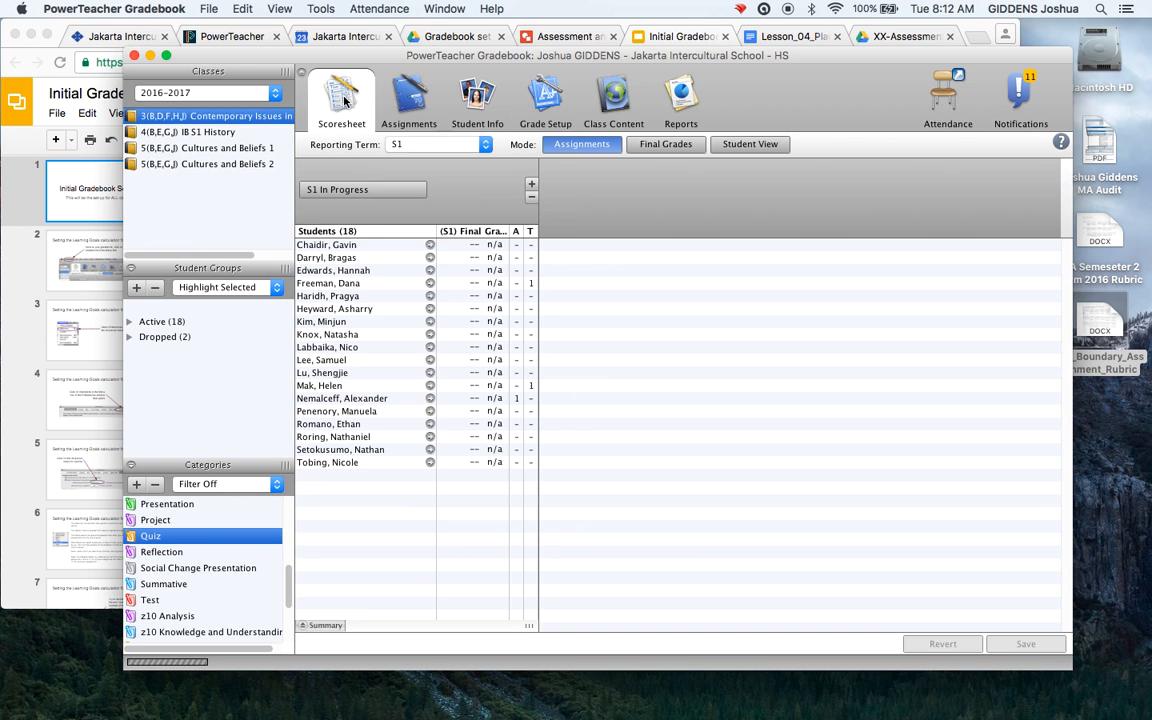
left_click(531, 185)
left_click(618, 469)
left_click(618, 469)
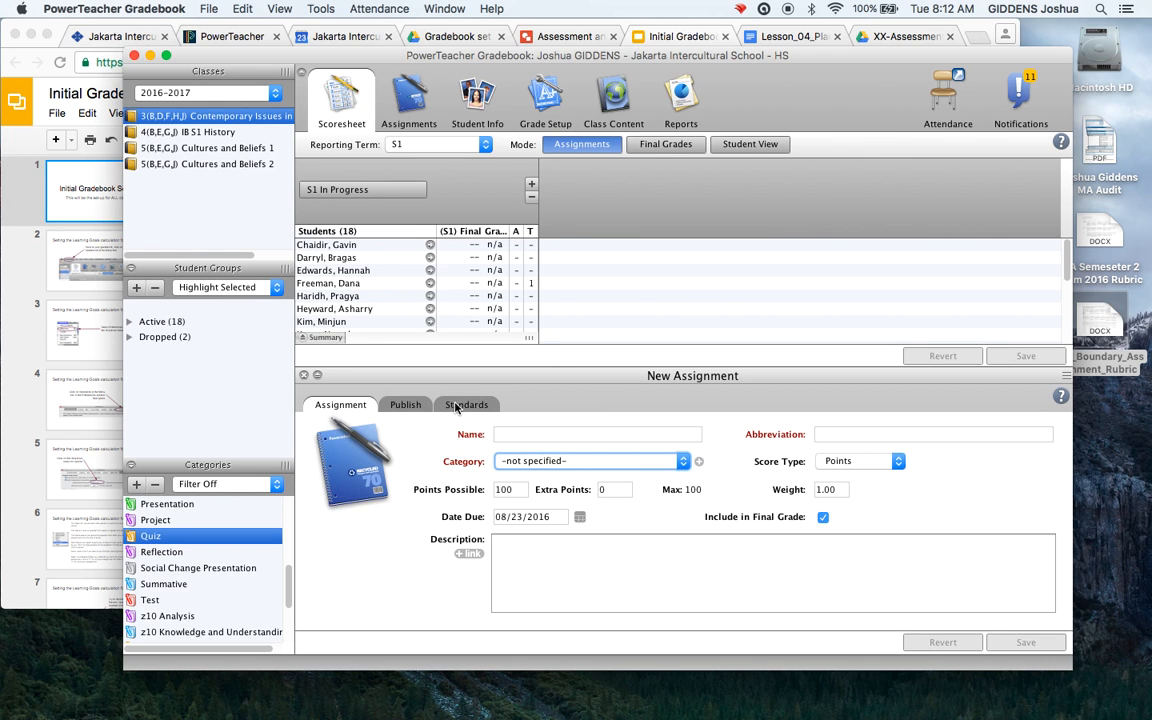
Name the assignment 'Boundary Assignment' and set its category to Formative
left_click(551, 436)
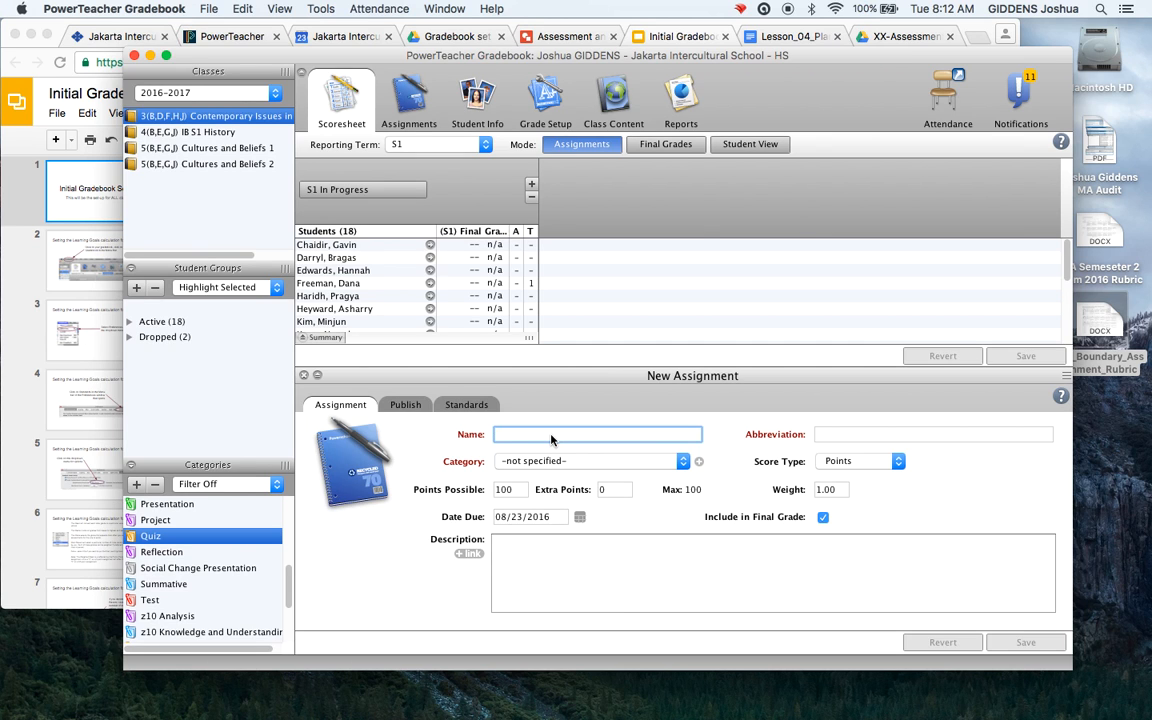
type("Boundary Assignment")
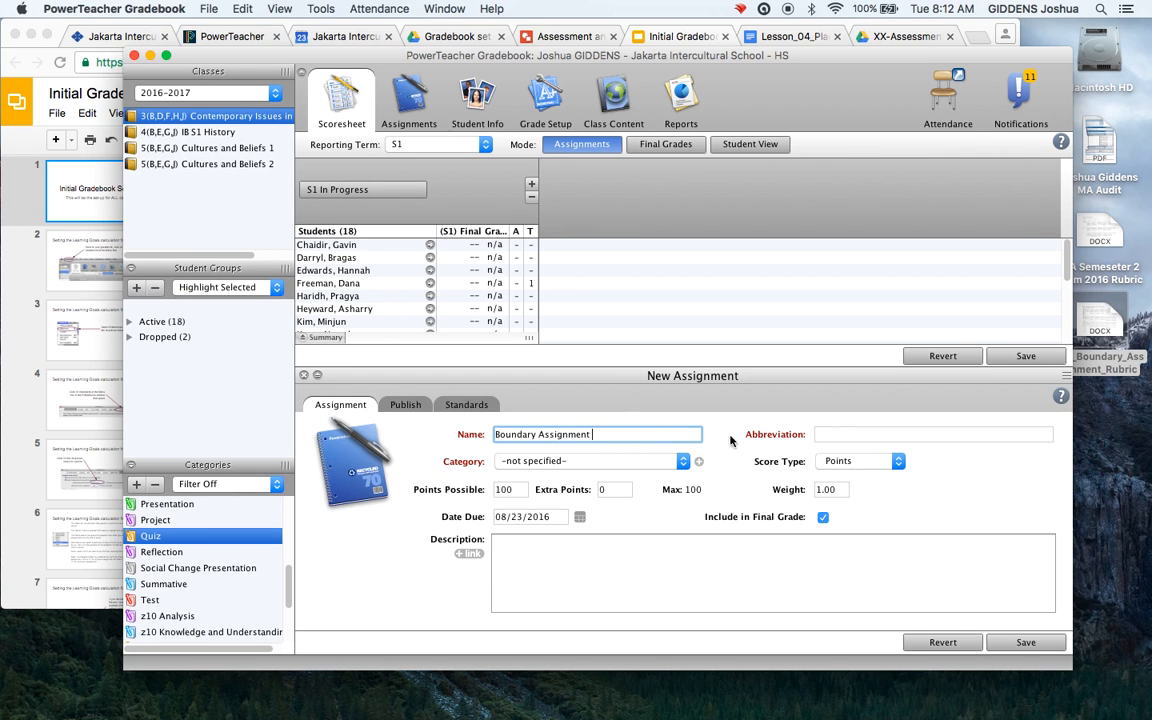
left_click(683, 461)
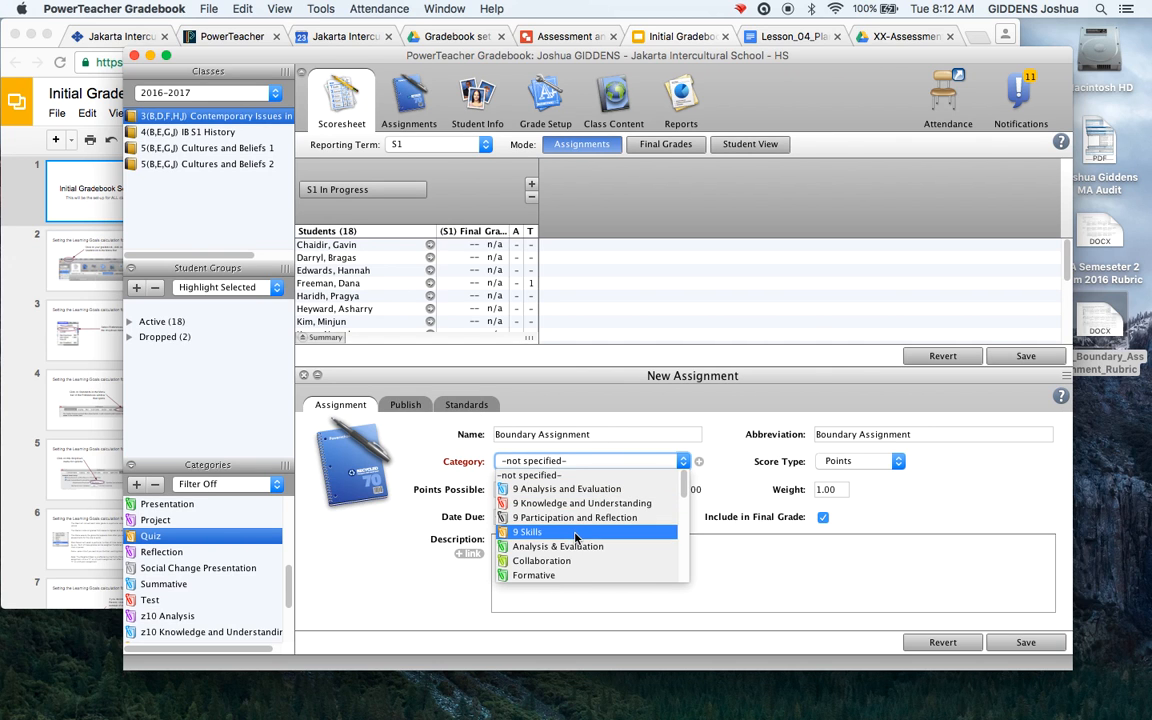
scroll(575, 532, "down", 4)
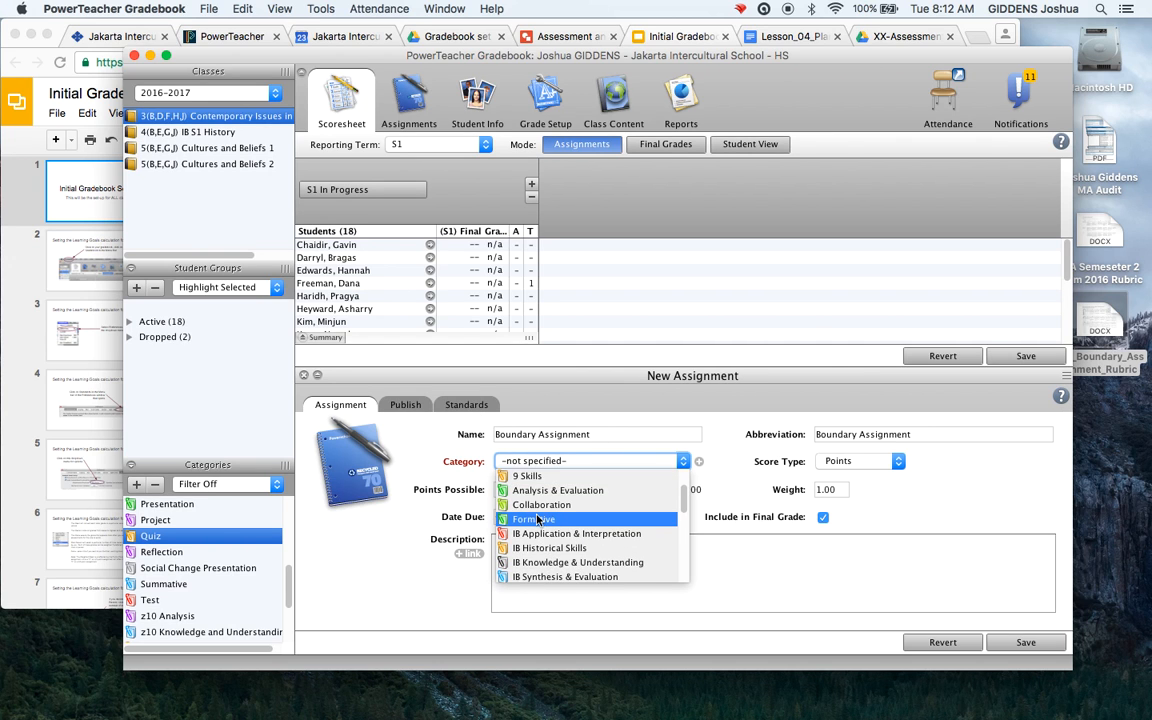
scroll(576, 525, "down", 5)
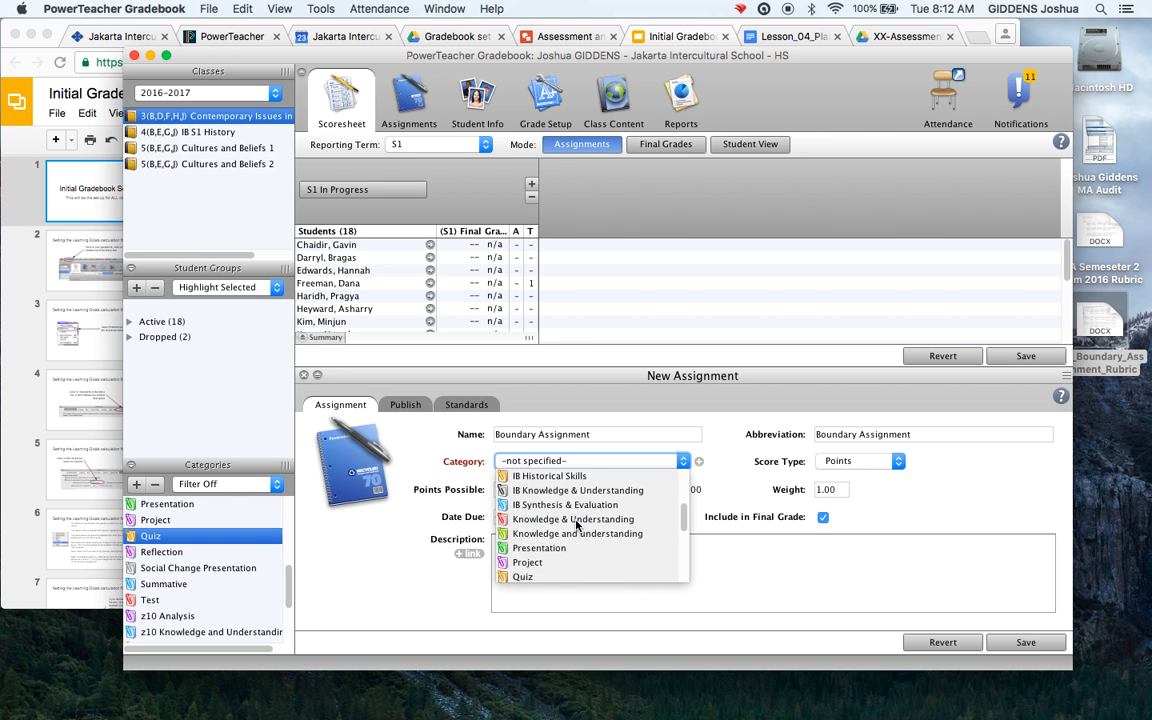
scroll(576, 525, "up", 8)
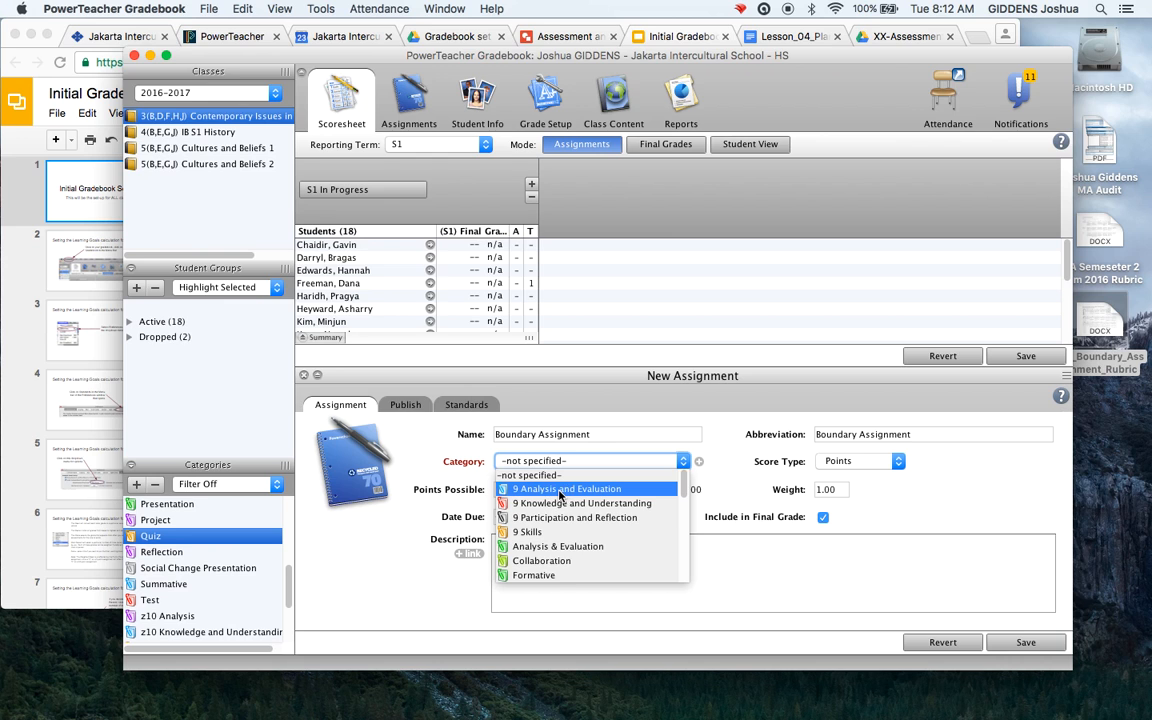
left_click(558, 490)
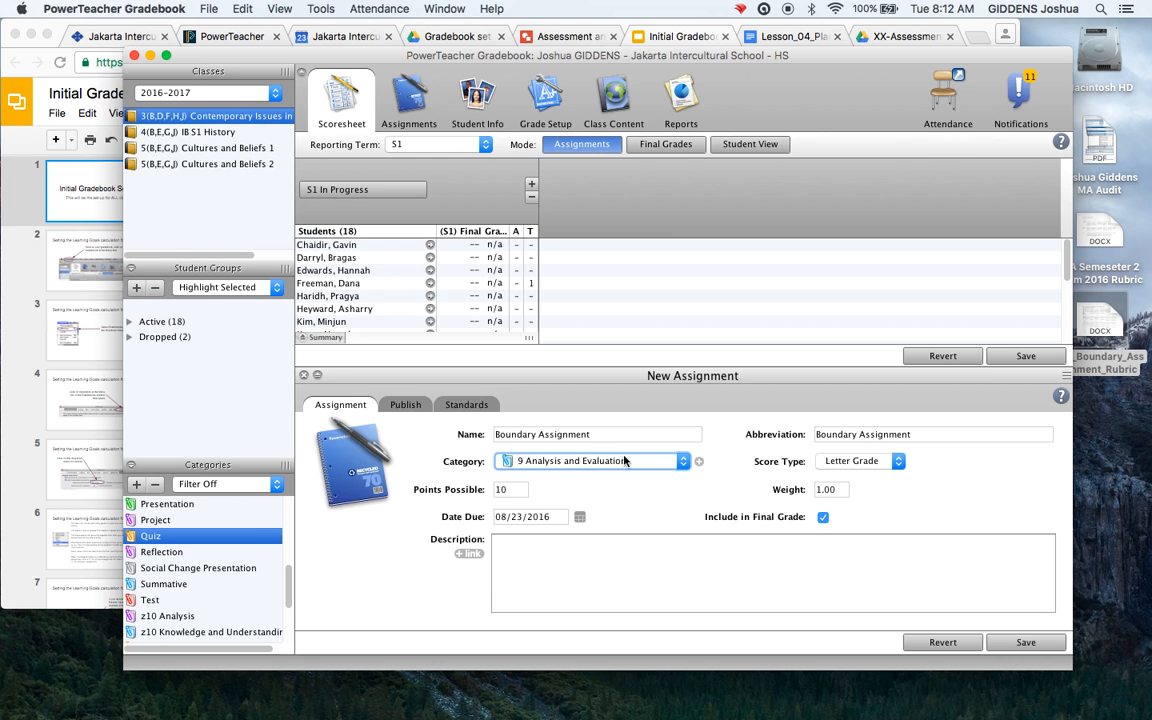
left_click(603, 461)
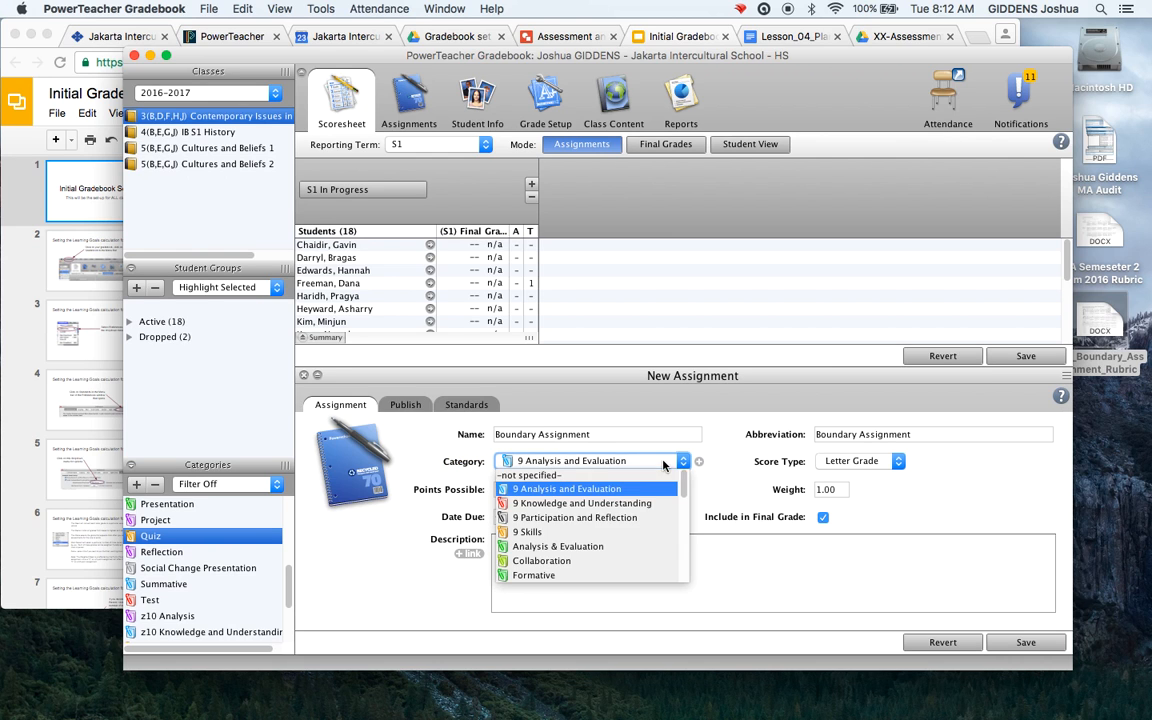
left_click(576, 575)
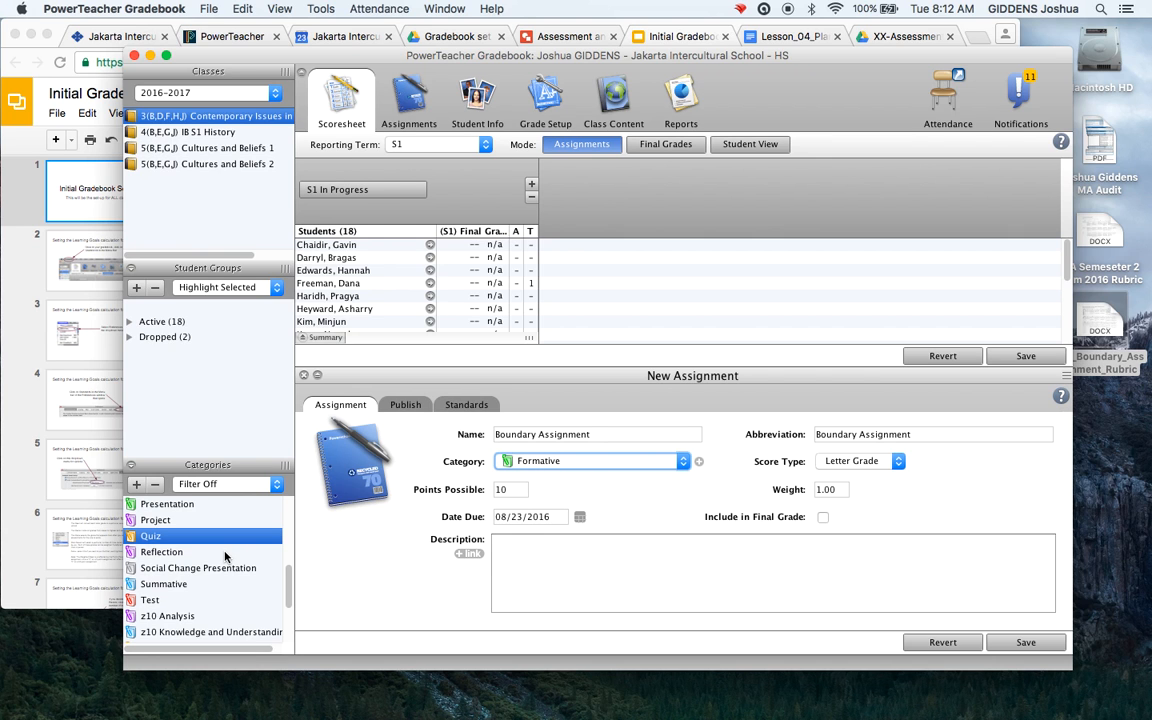
Rename the '9 Analysis and Evaluation' category to 'z9 Analysis and Evaluation'
scroll(226, 556, "up", 10)
left_click(158, 522)
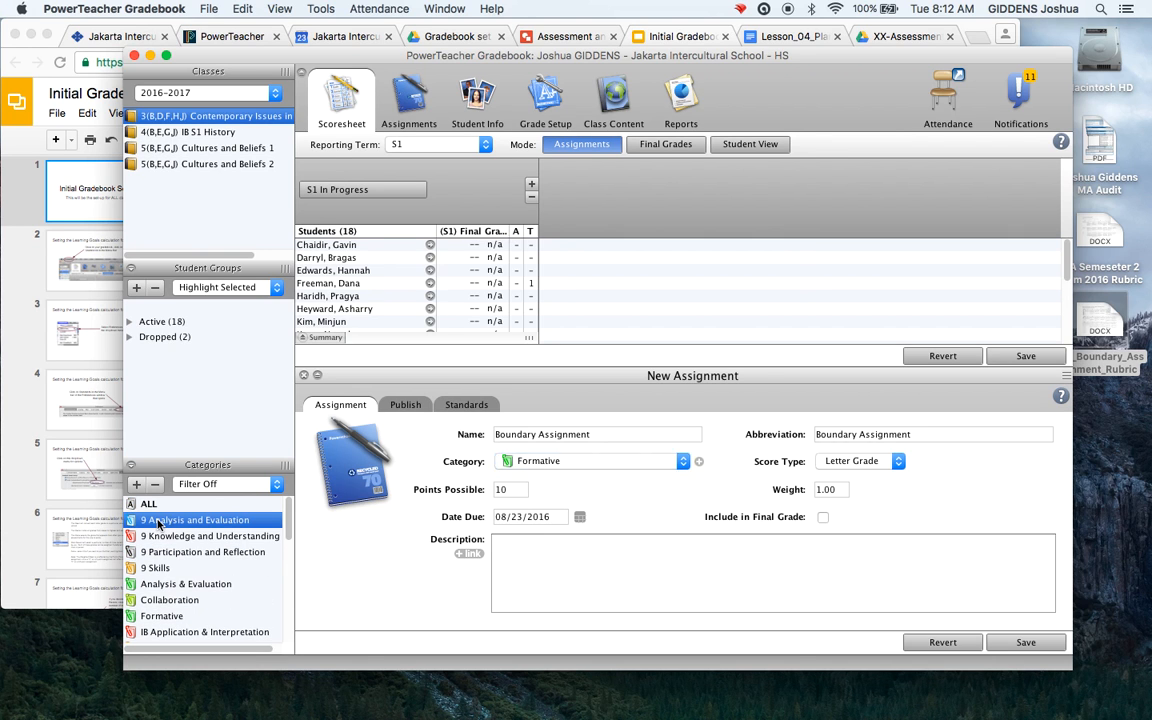
double_click(158, 522)
left_click(577, 185)
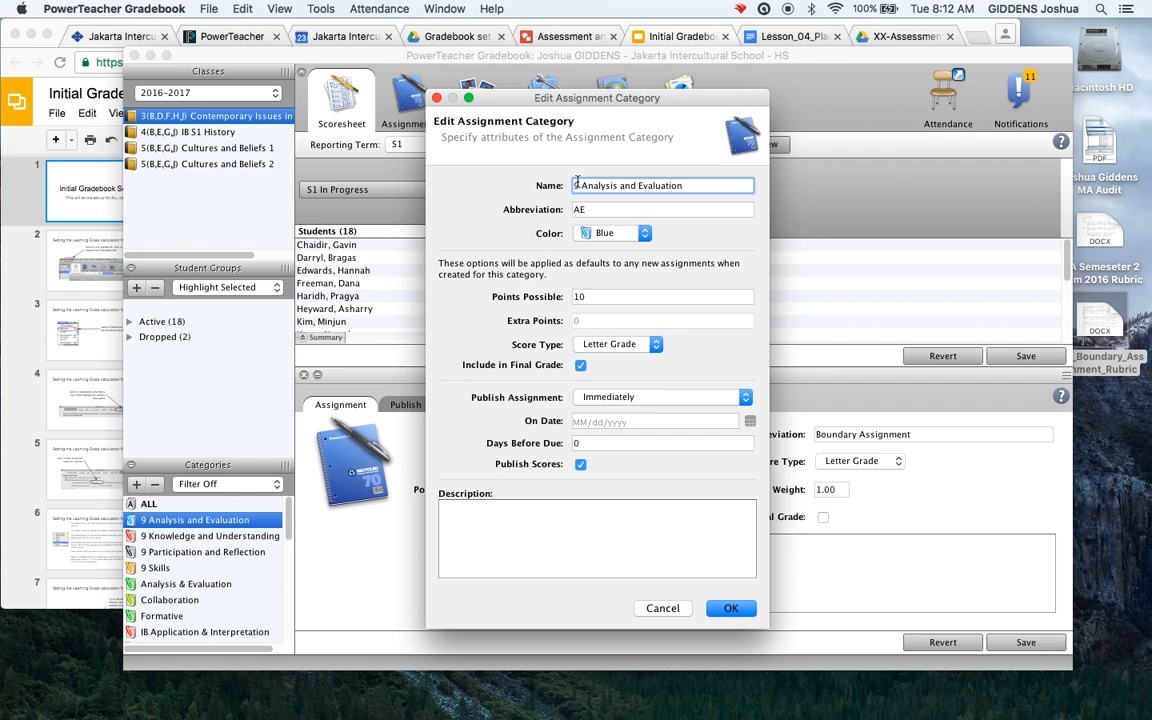
type("z")
left_click(730, 608)
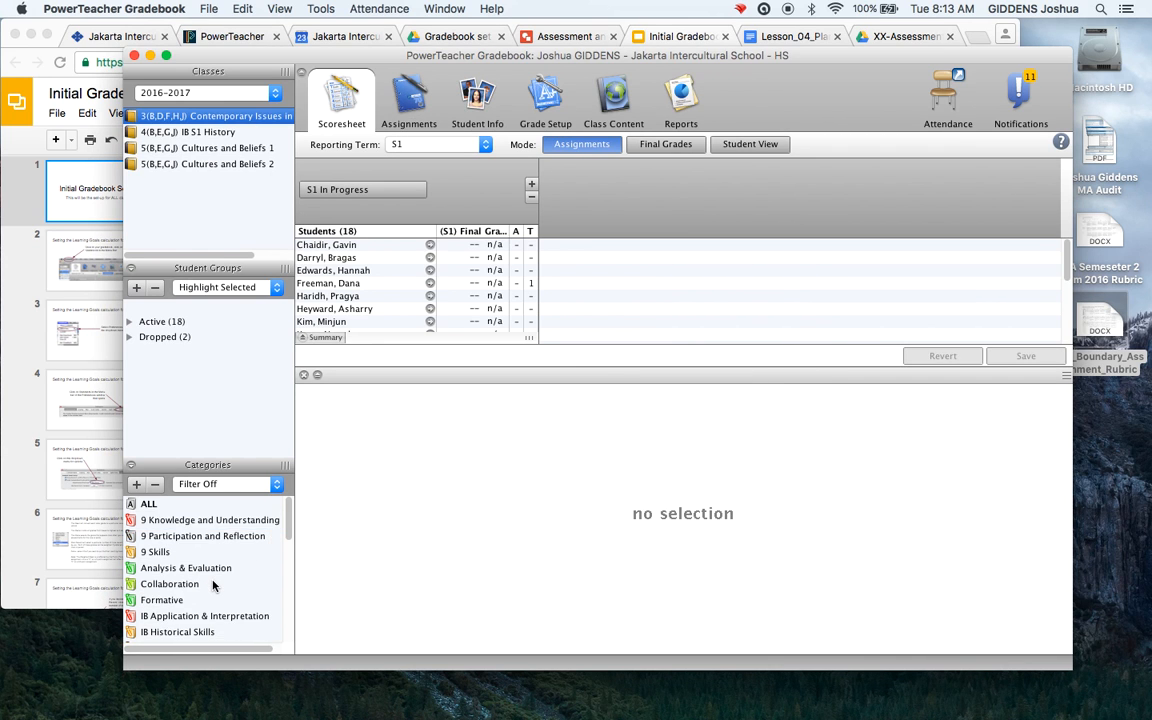
scroll(190, 541, "up", 4)
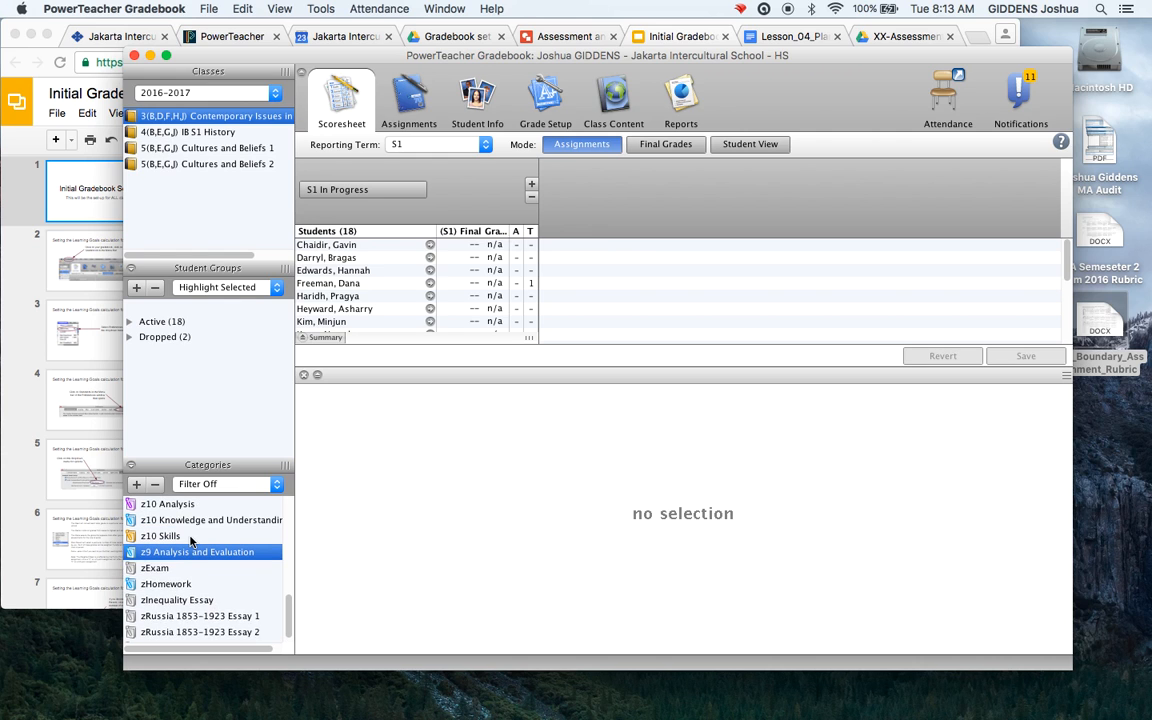
scroll(190, 541, "up", 10)
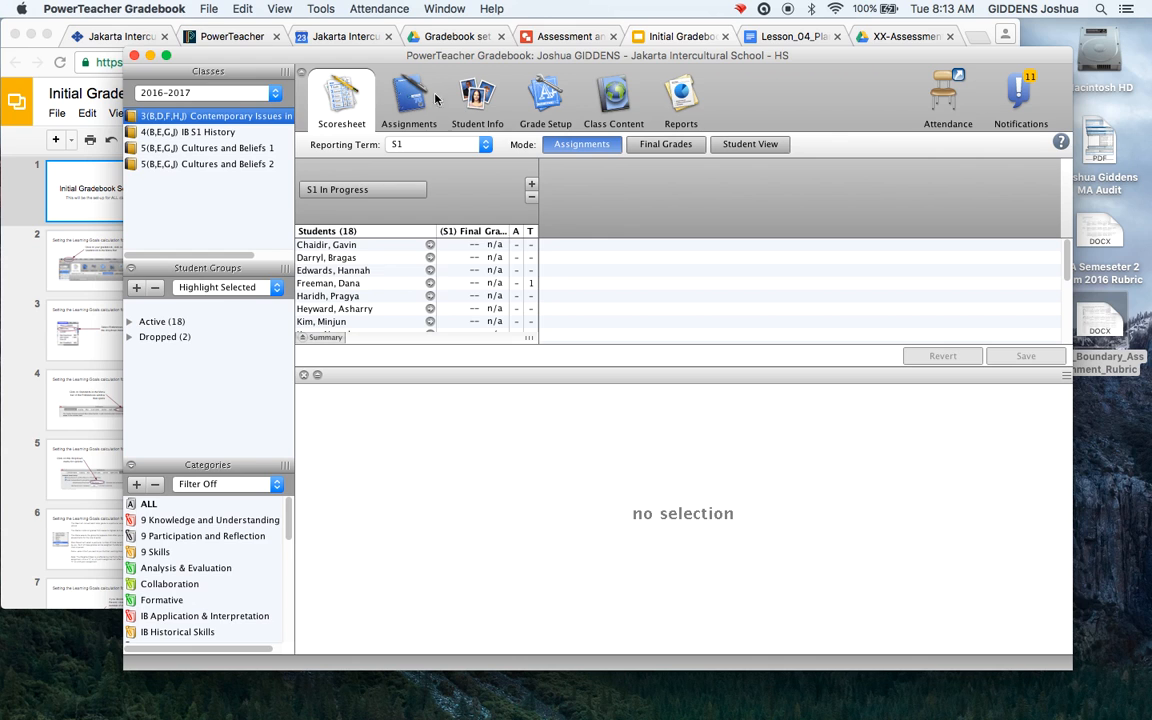
Draft a new Formative assignment named 'Boundary Assignment' and bring up the Formative category's settings
left_click(306, 374)
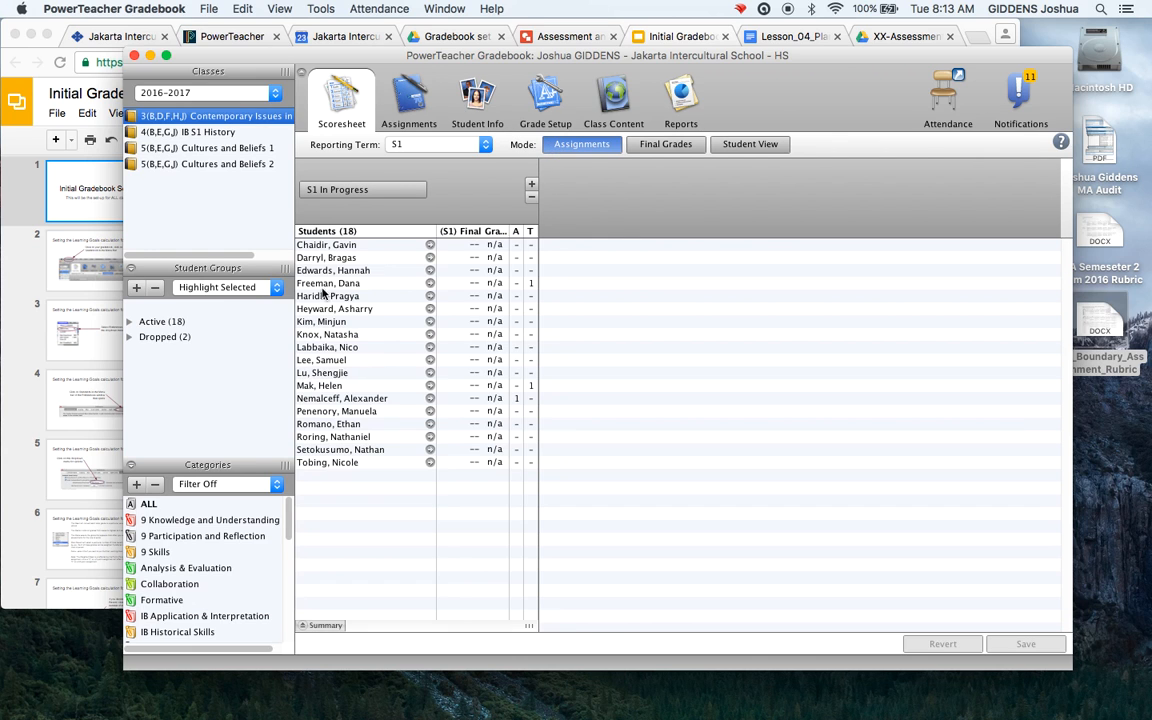
left_click(531, 186)
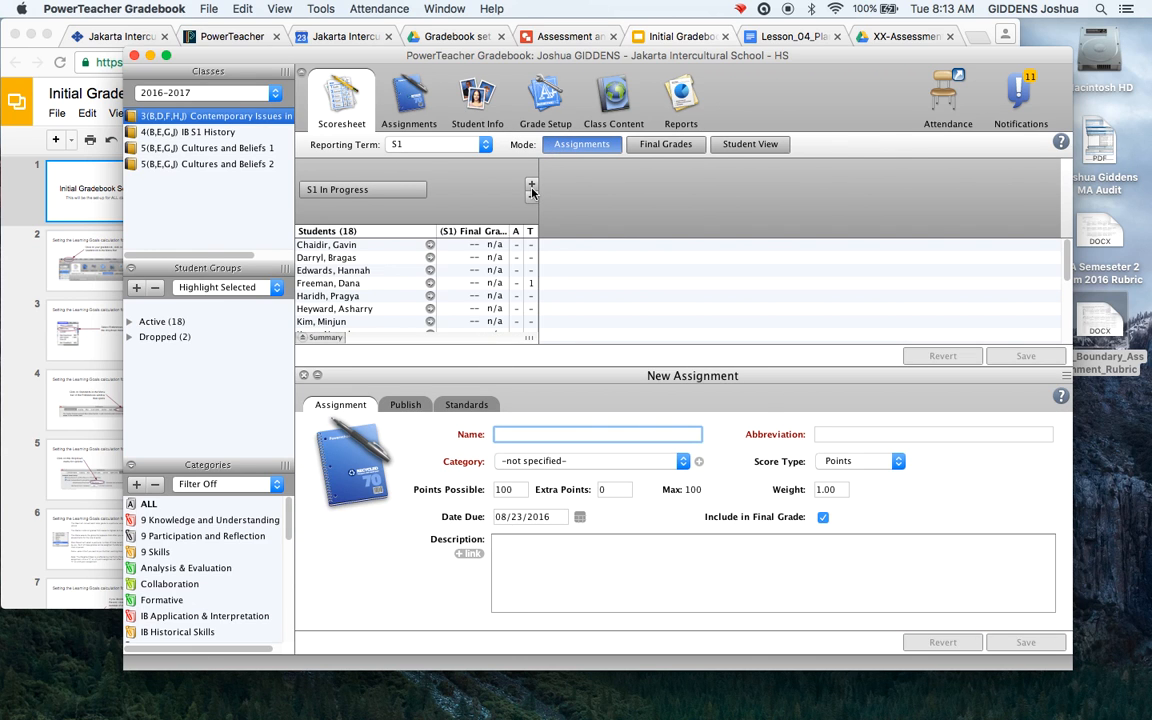
type("Boundary Assignment")
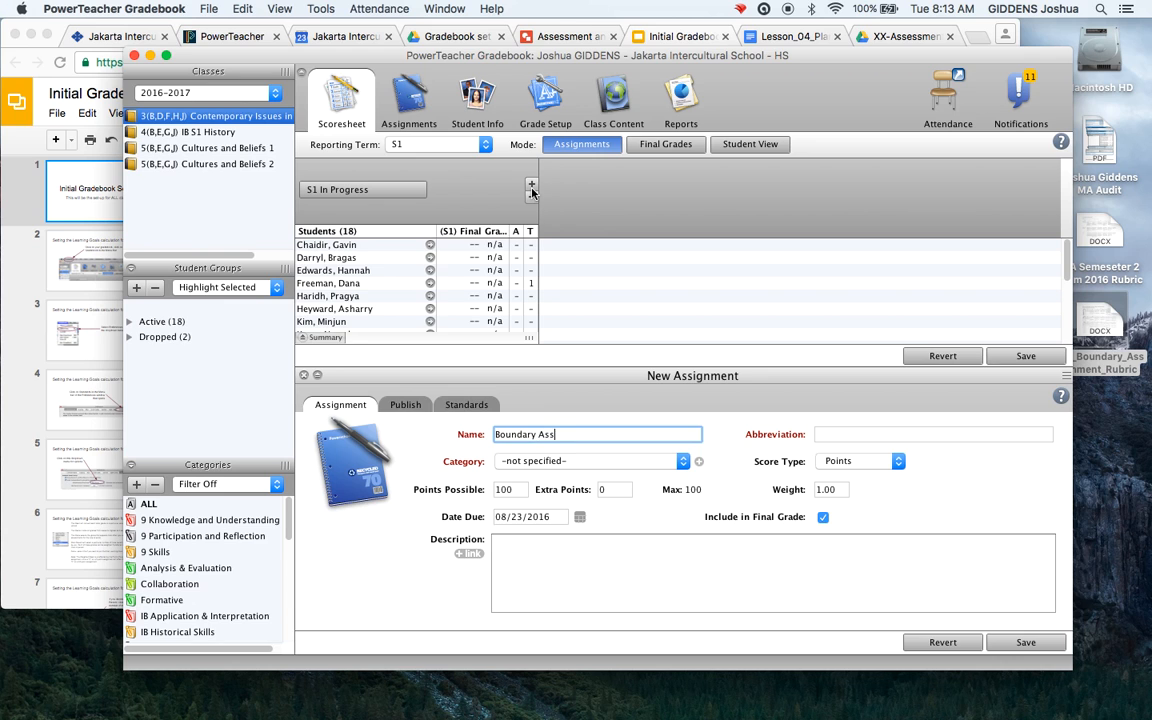
left_click(580, 461)
left_click(540, 561)
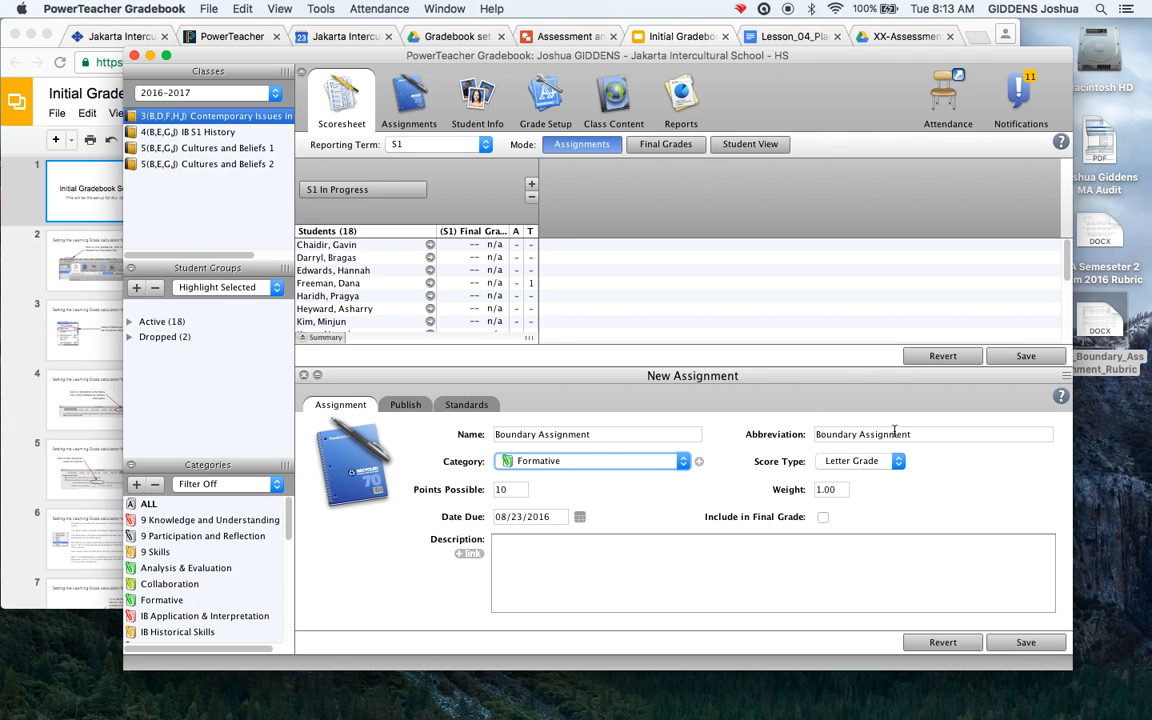
double_click(165, 599)
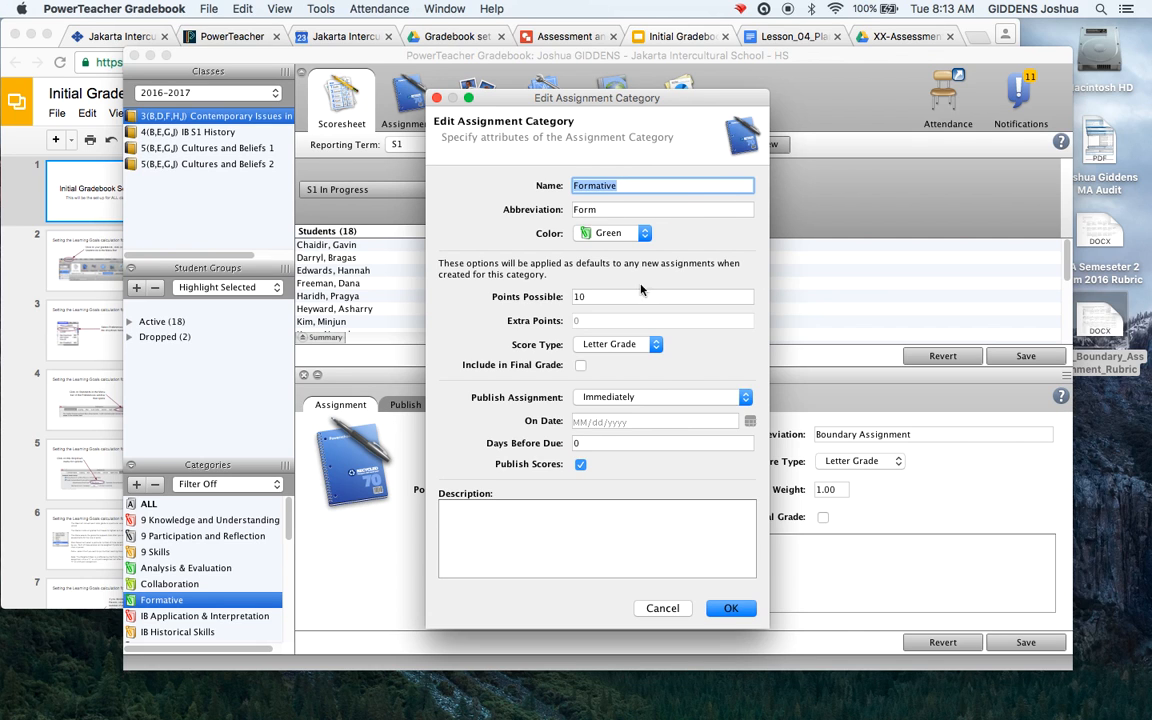
Keep Formative defaults at 10 points, Letter Grade, excluded from the final grade, and confirm
left_click(578, 296)
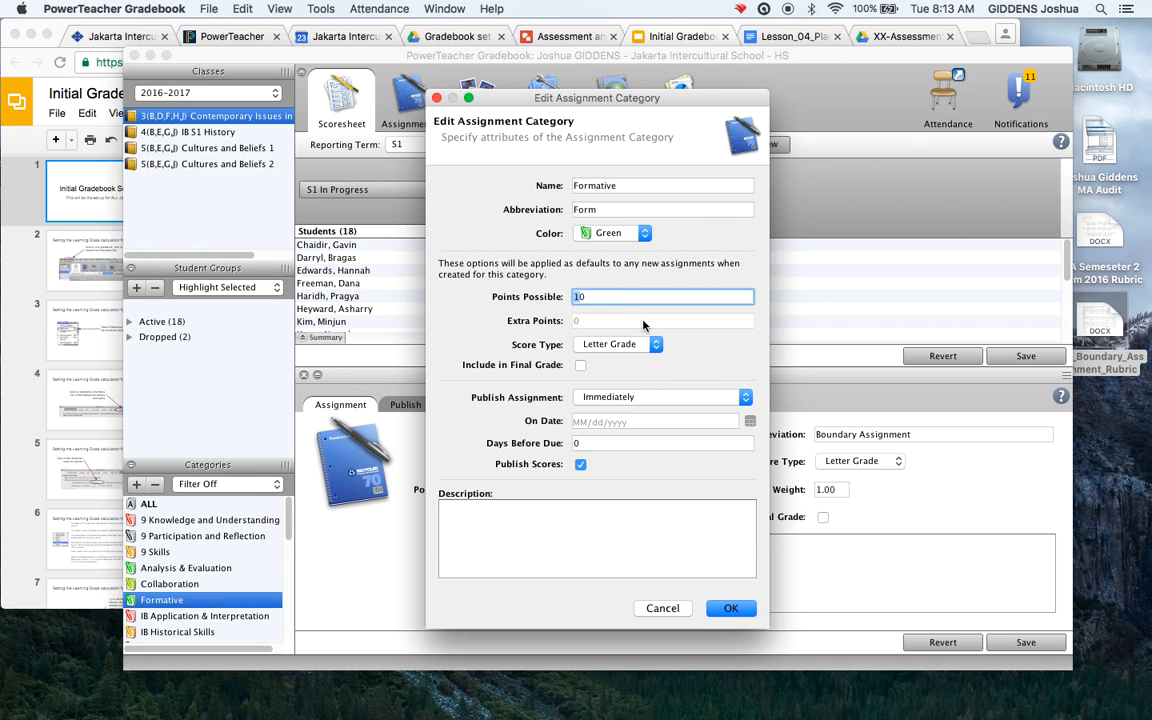
left_click(655, 343)
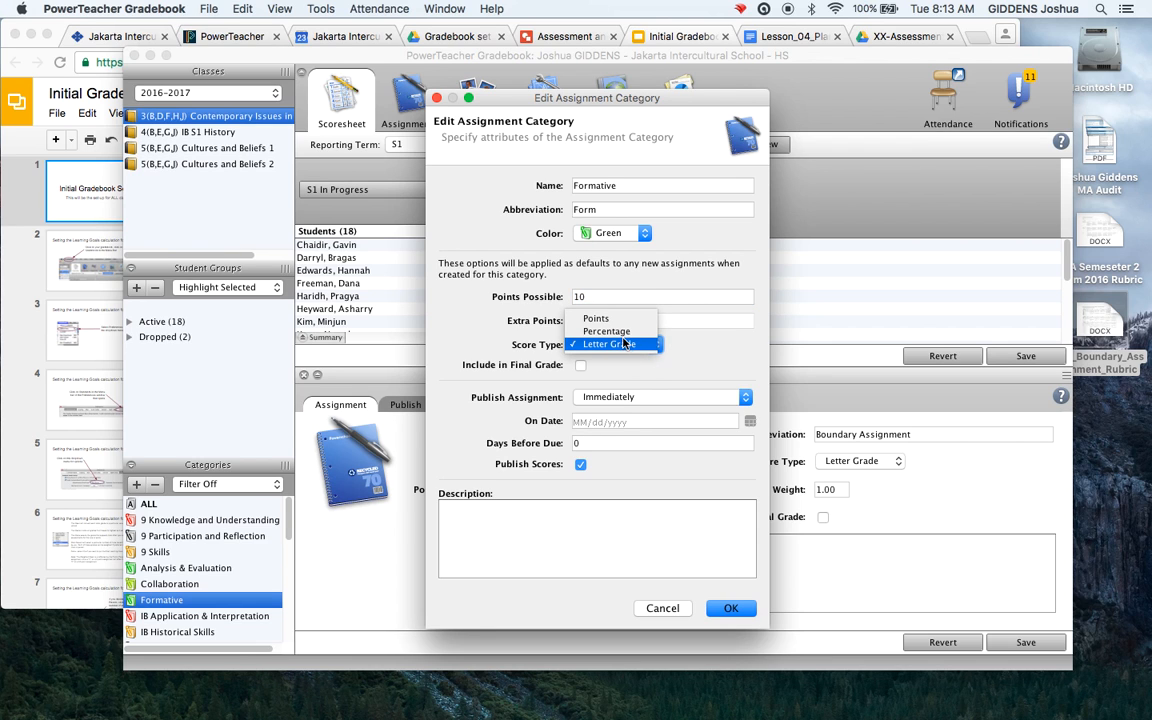
left_click(708, 354)
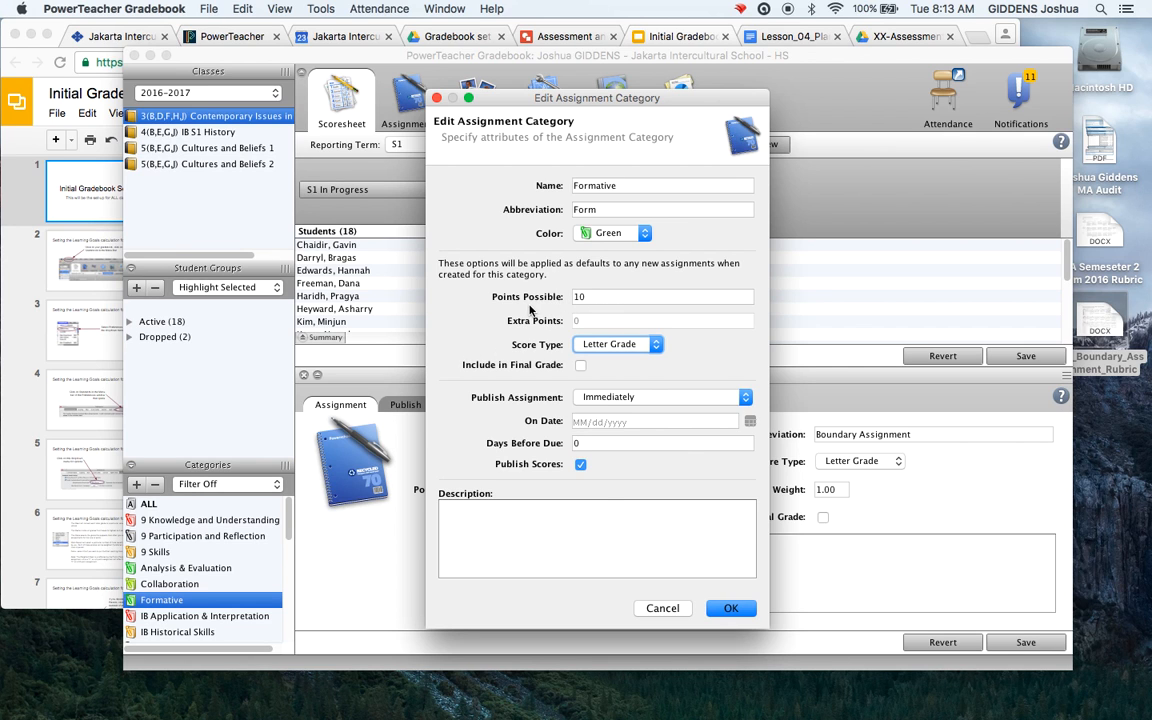
left_click(582, 366)
left_click(582, 366)
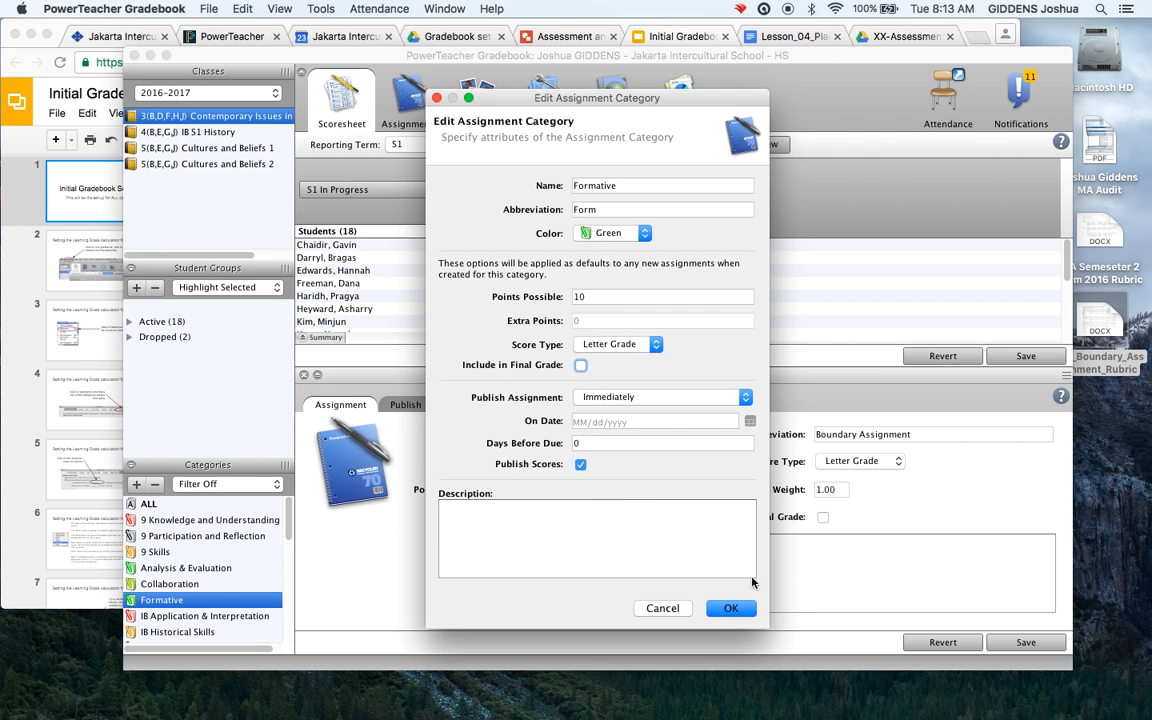
left_click(733, 609)
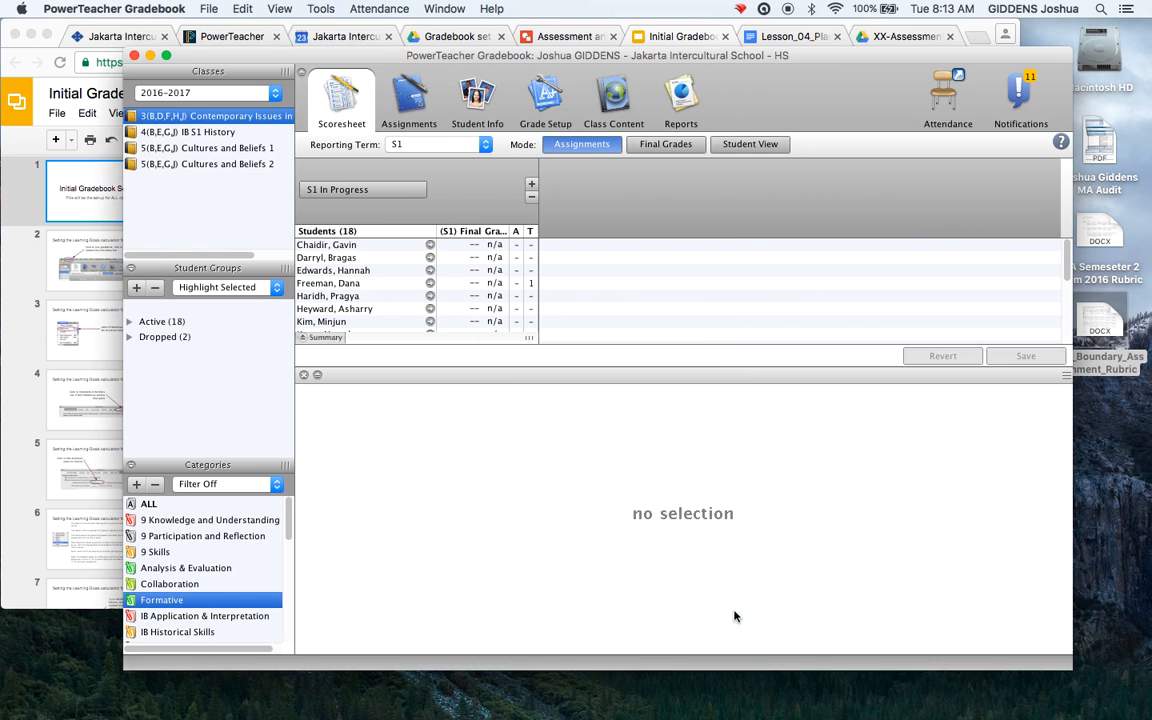
left_click(304, 374)
Start a new Boundary Assignment in the Formative category, keeping Letter Grade as the score type
left_click(531, 186)
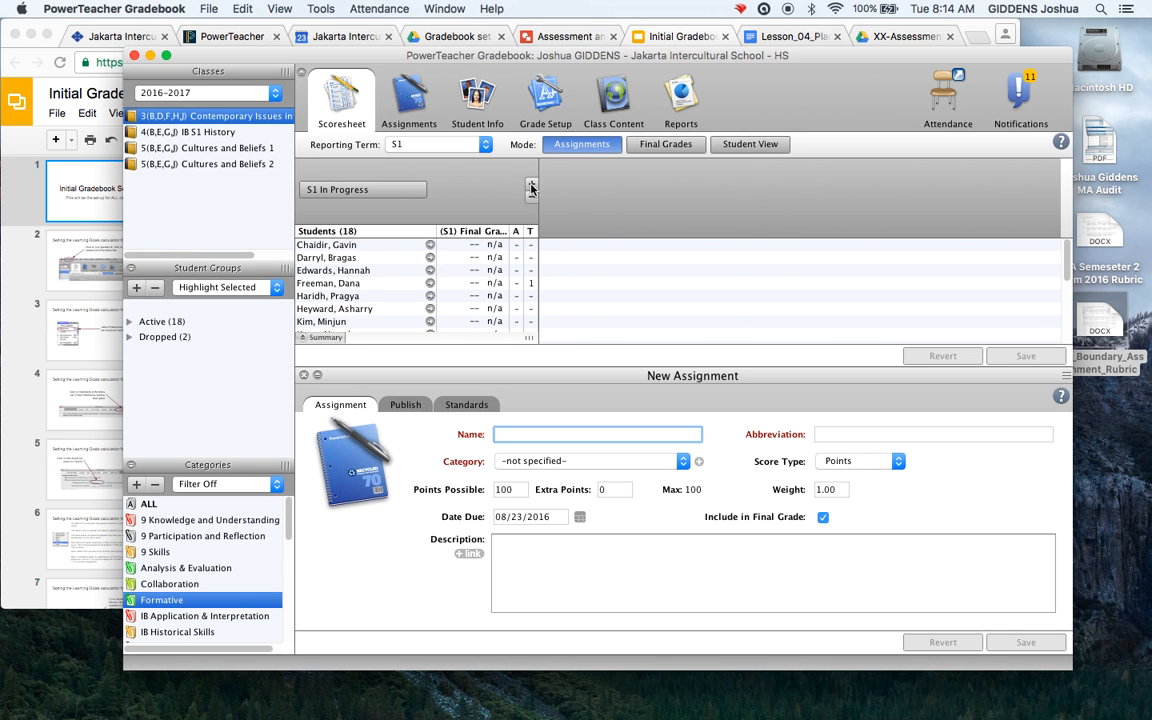
type("Boundary Assignment")
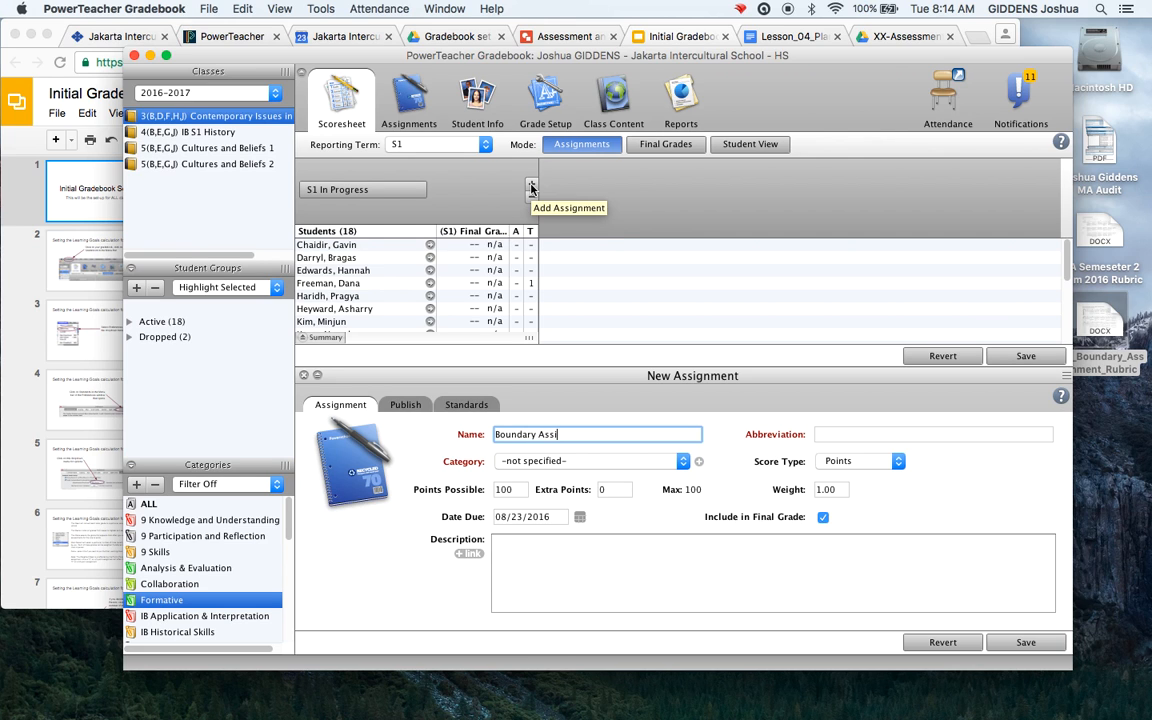
left_click(683, 461)
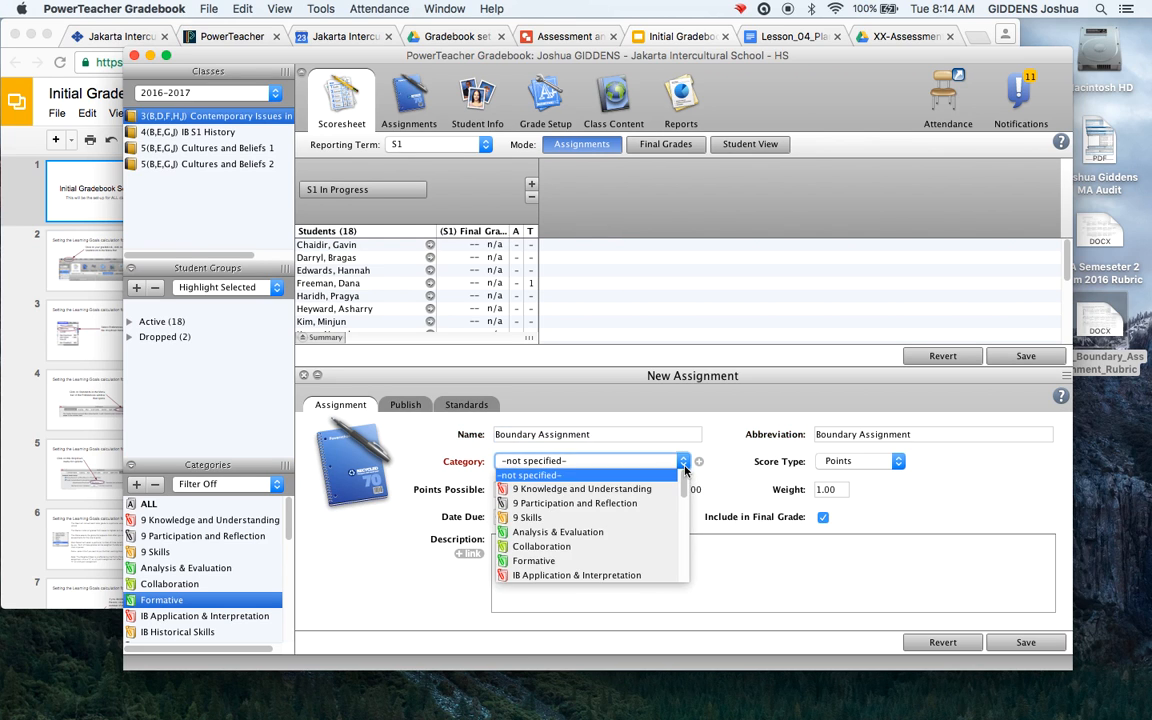
left_click(578, 561)
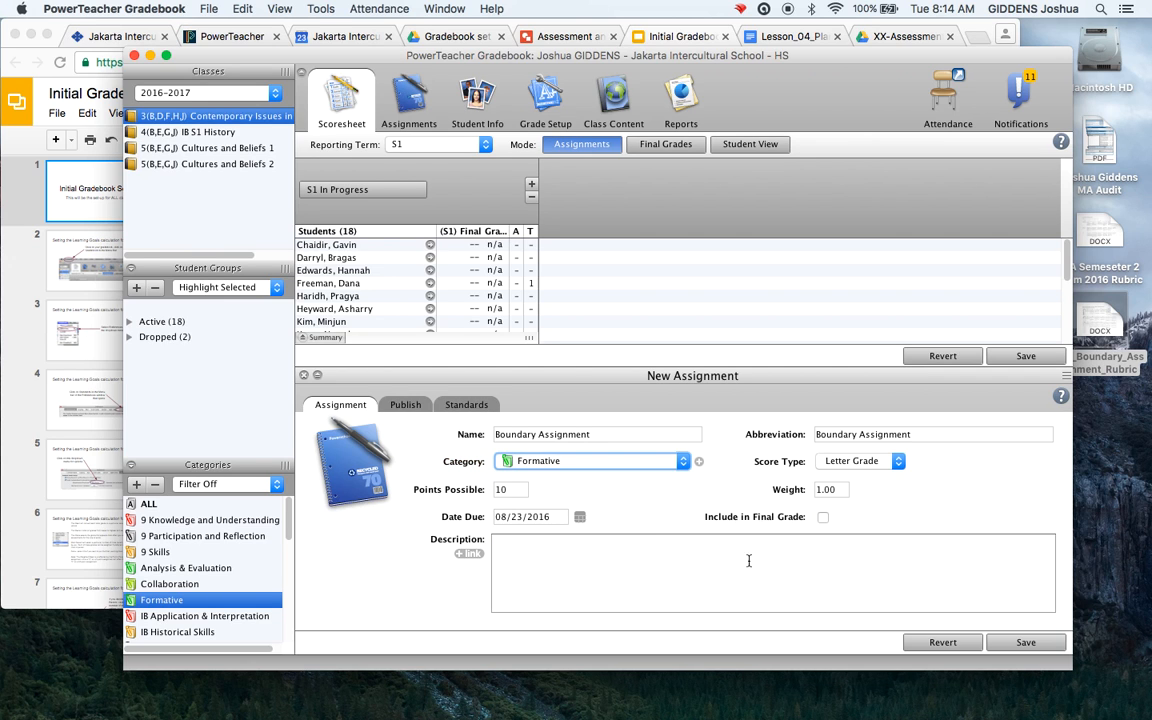
left_click(896, 462)
left_click(896, 465)
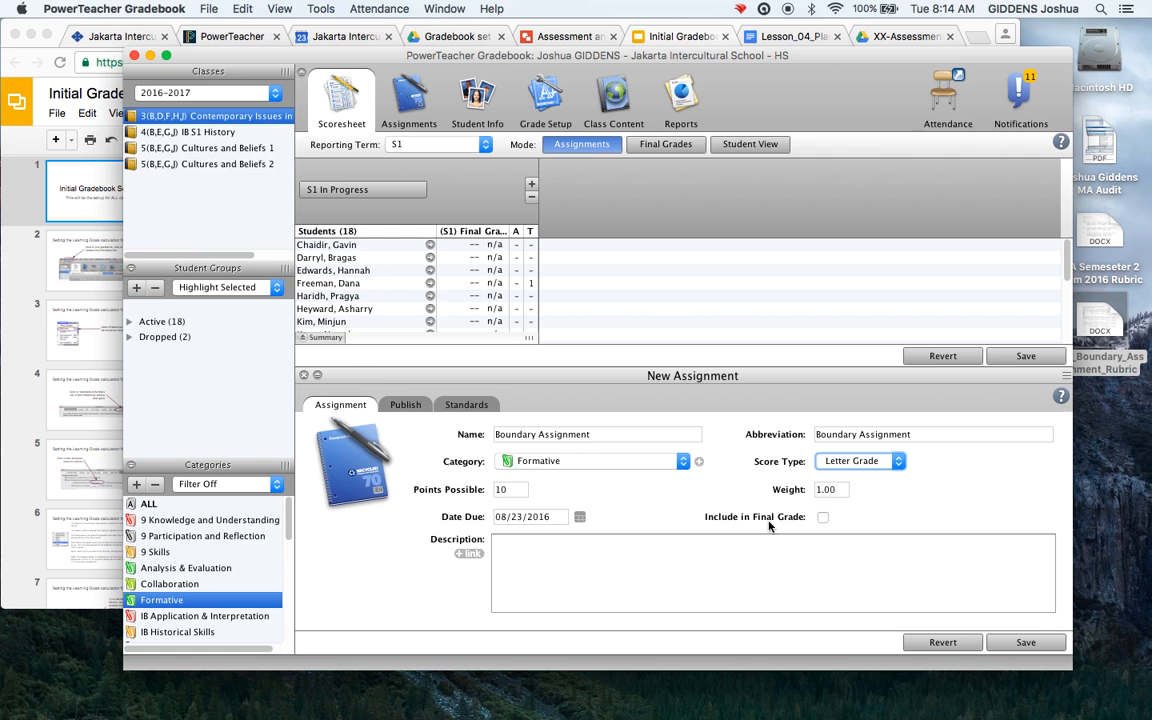
left_click(565, 556)
Copy the Student Benchmarks text from the Lesson_04_Plan doc and paste it into the Description
left_click(800, 36)
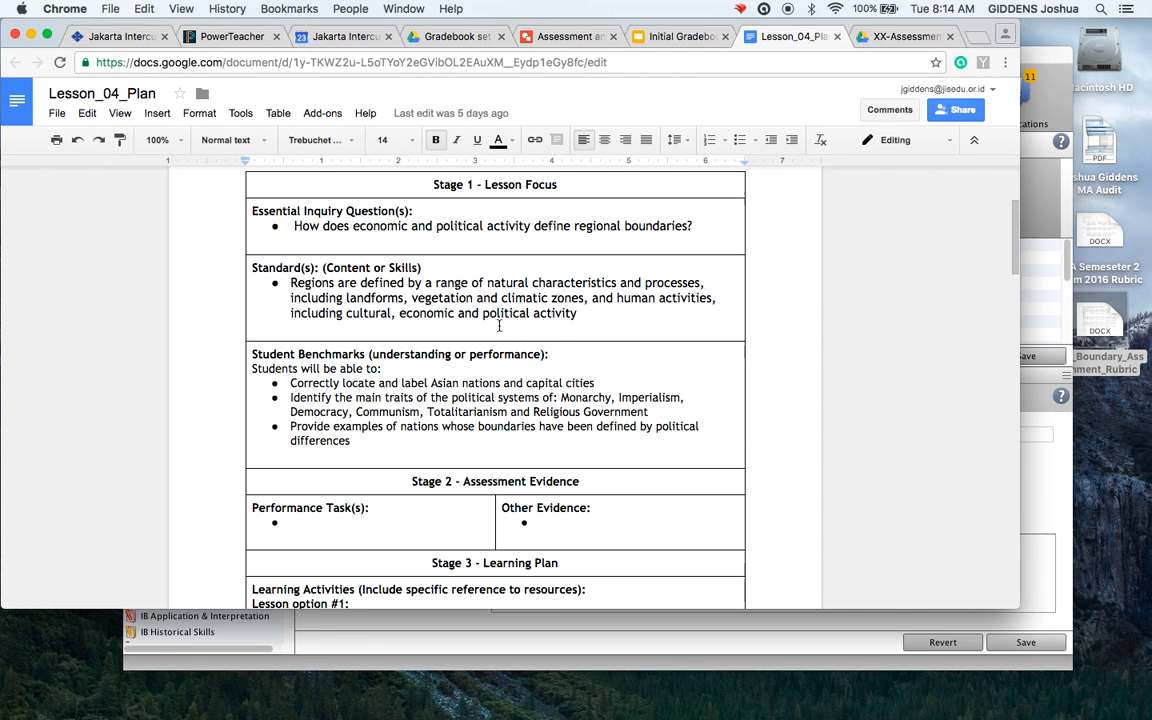
left_click_drag(250, 368, 365, 438)
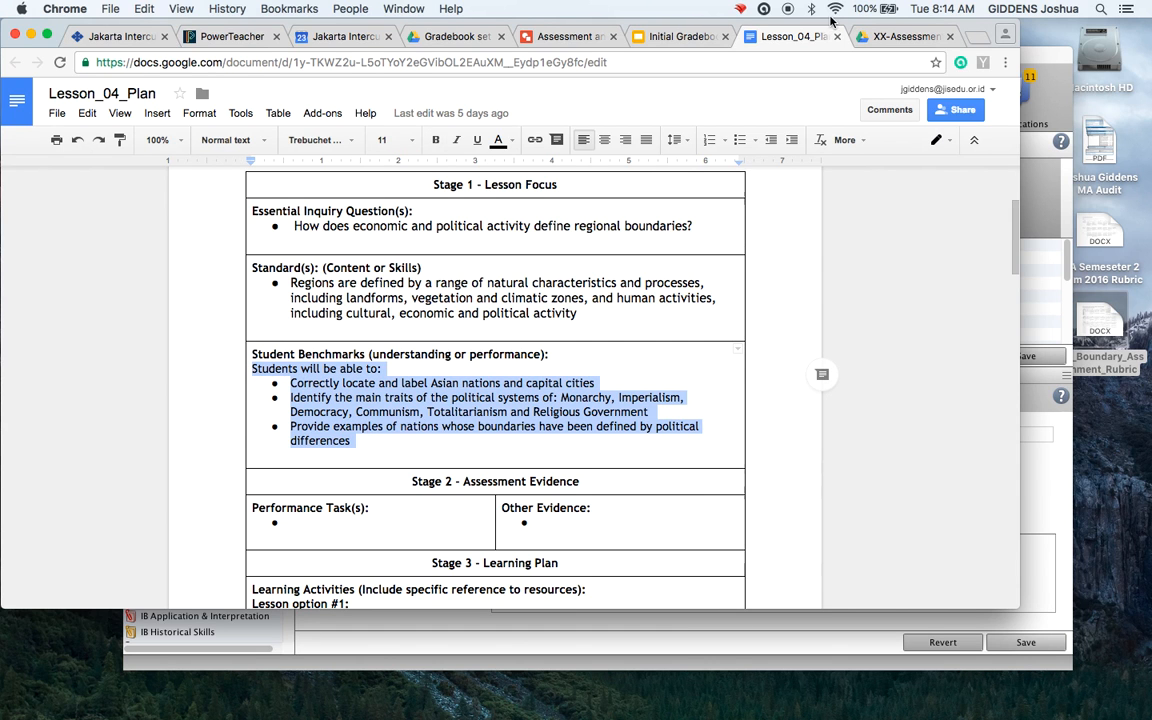
left_click(1061, 56)
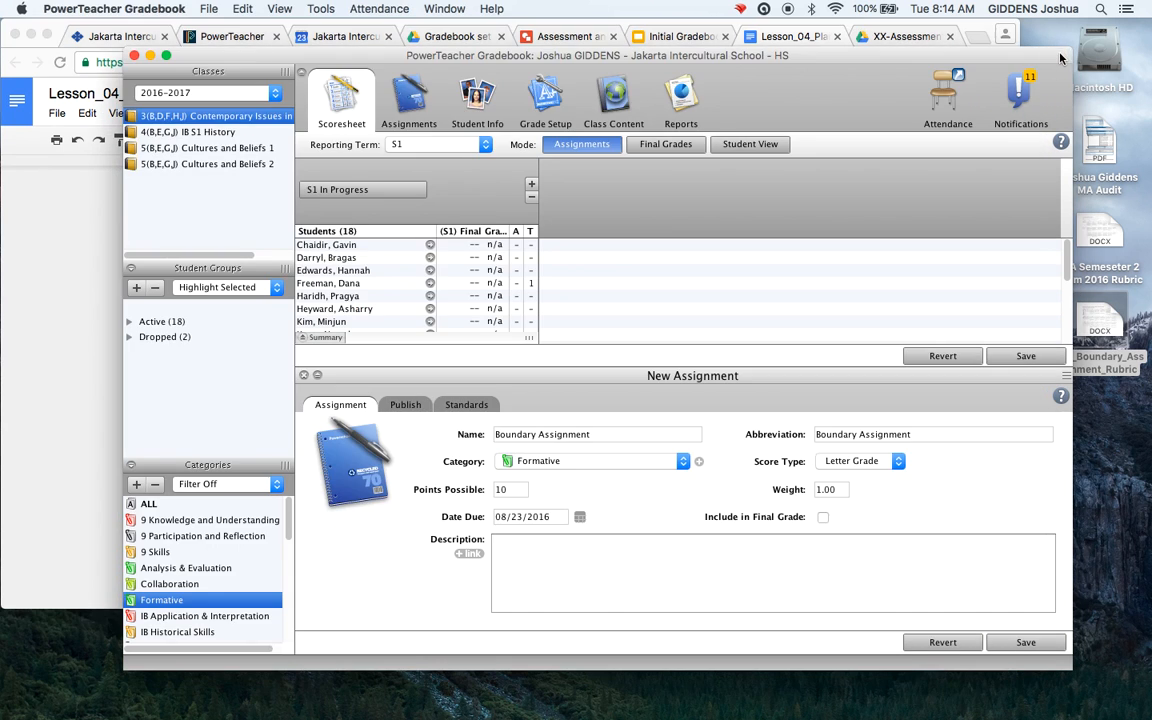
left_click(523, 542)
type("Students will be able to: Correctly locate and label Asian nations and capital cities Identify the main traits of the political systems of: Monarchy, Imperialism, Democracy, Communism, Totalitarianism and Religious Government Provide examples of nations whose boundaries have been defined by political differences")
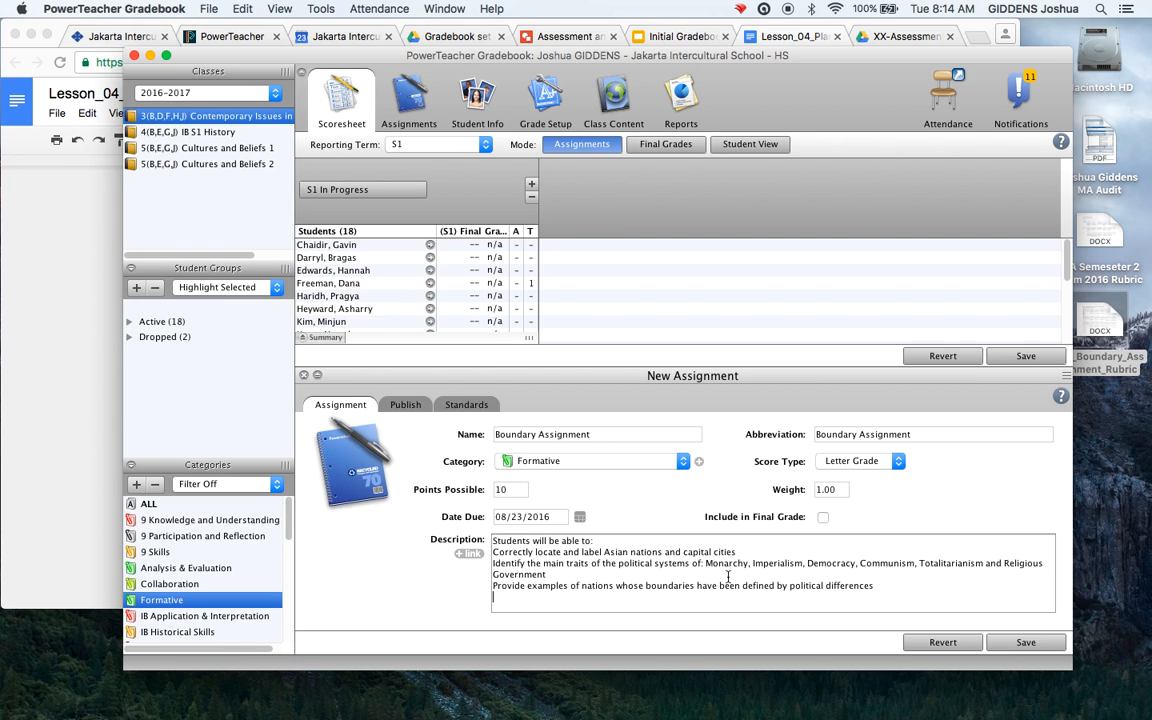
left_click(466, 557)
Open CIA_Boundary_Assignment_Rubric.docx from the XX-Assessments Drive folder and copy its web address
left_click(800, 36)
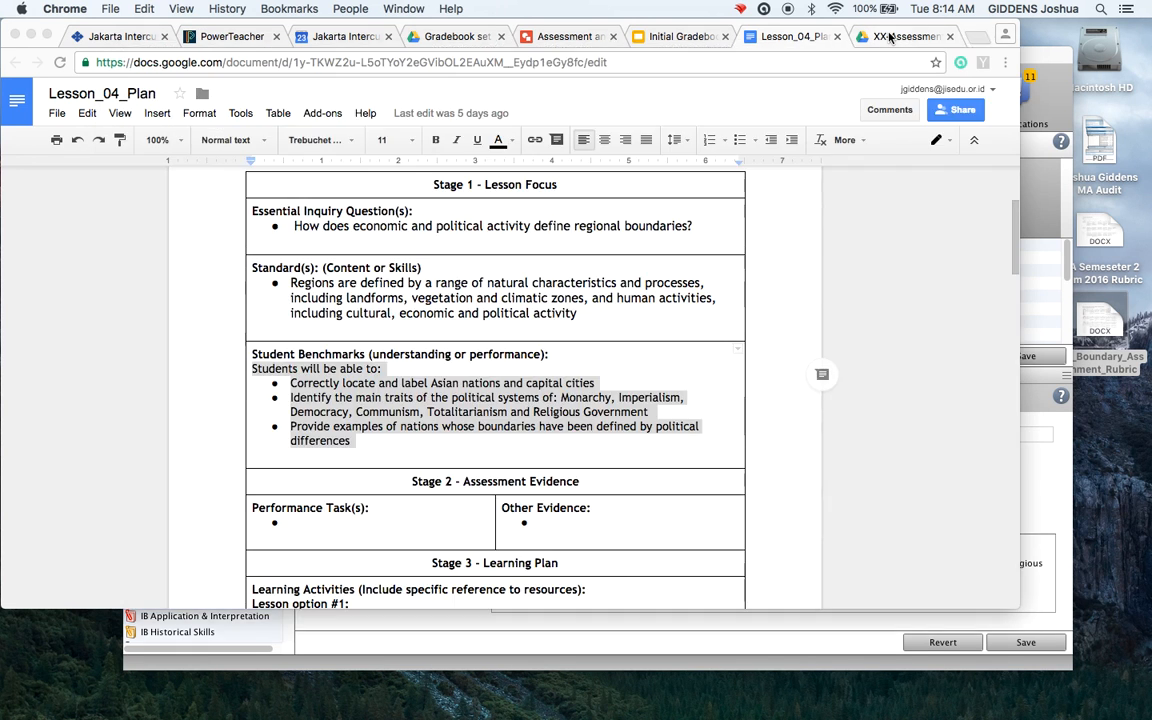
left_click(889, 37)
double_click(294, 268)
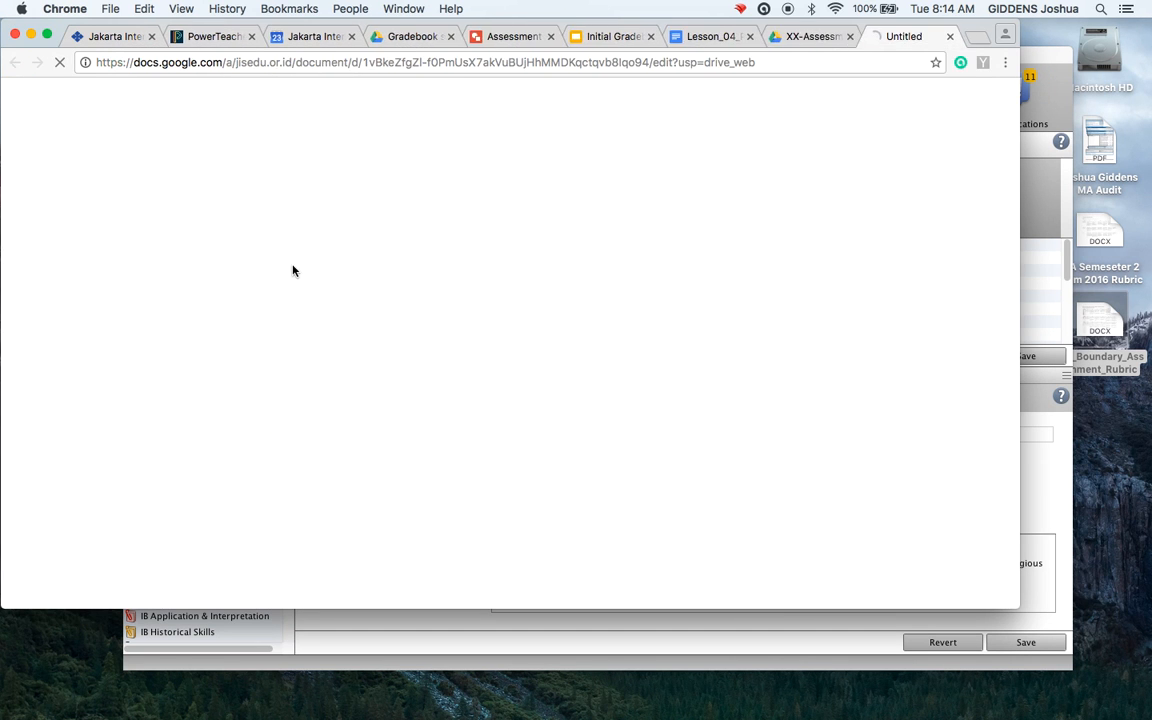
left_click(495, 62)
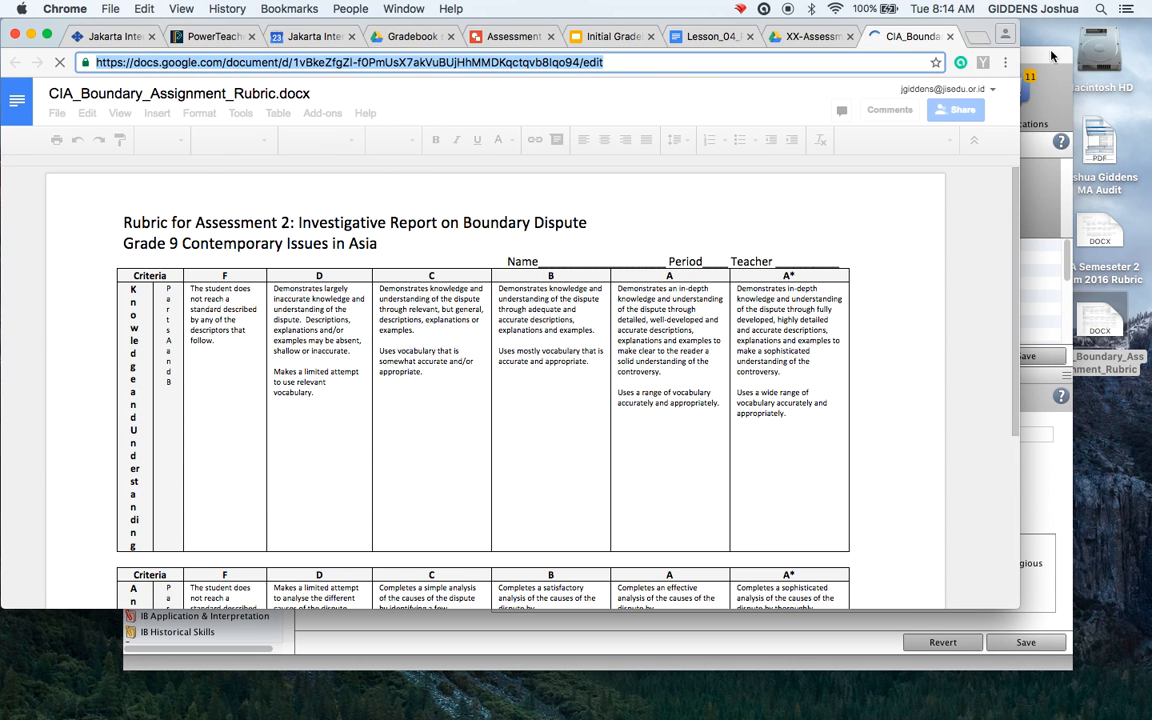
key("super+Tab")
left_click(440, 456)
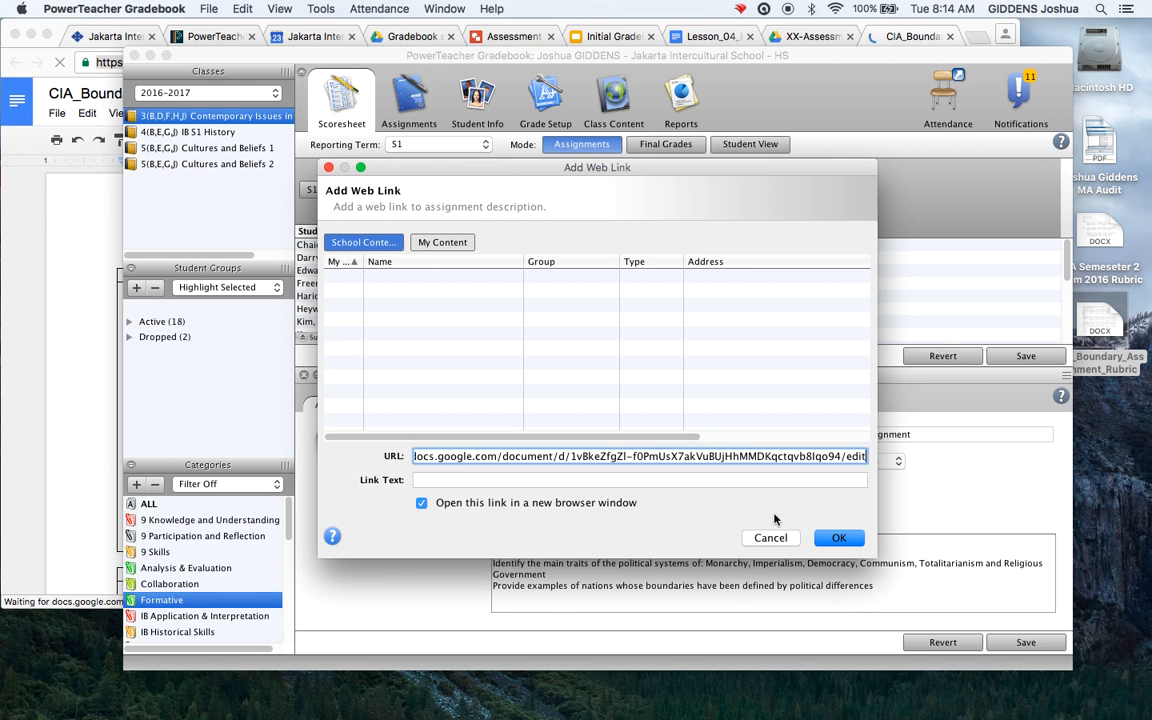
Add the rubric URL as a web link in the description and save the Boundary Assignment
left_click(838, 537)
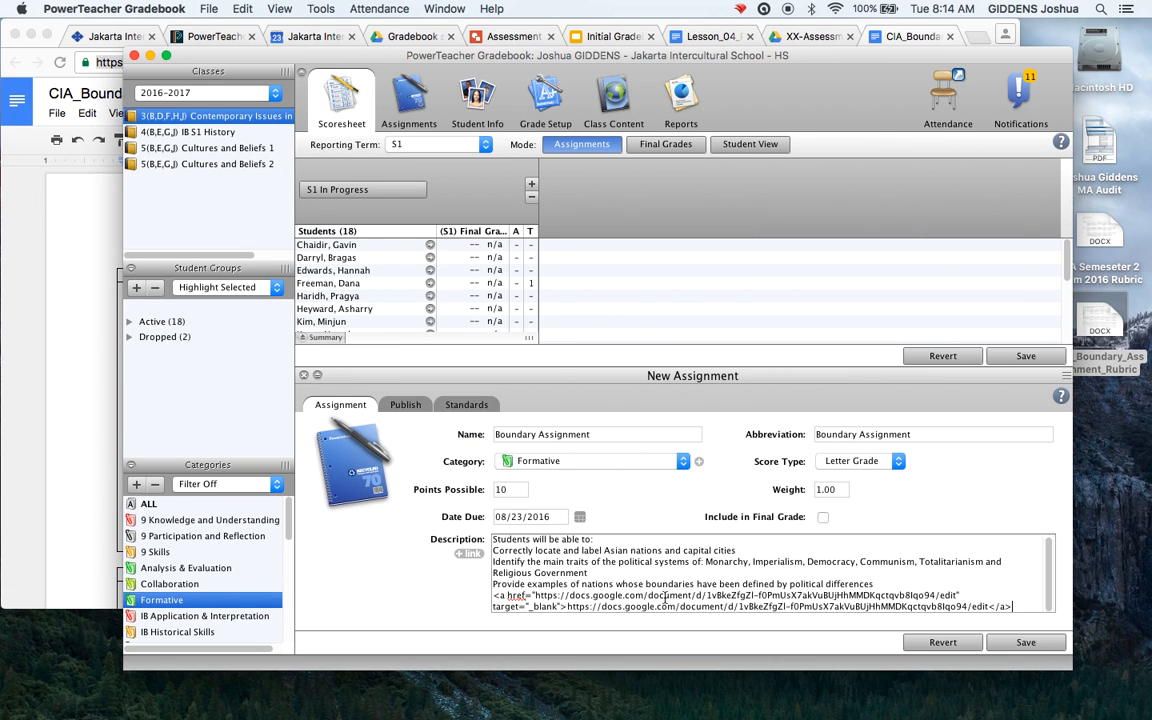
left_click(1024, 644)
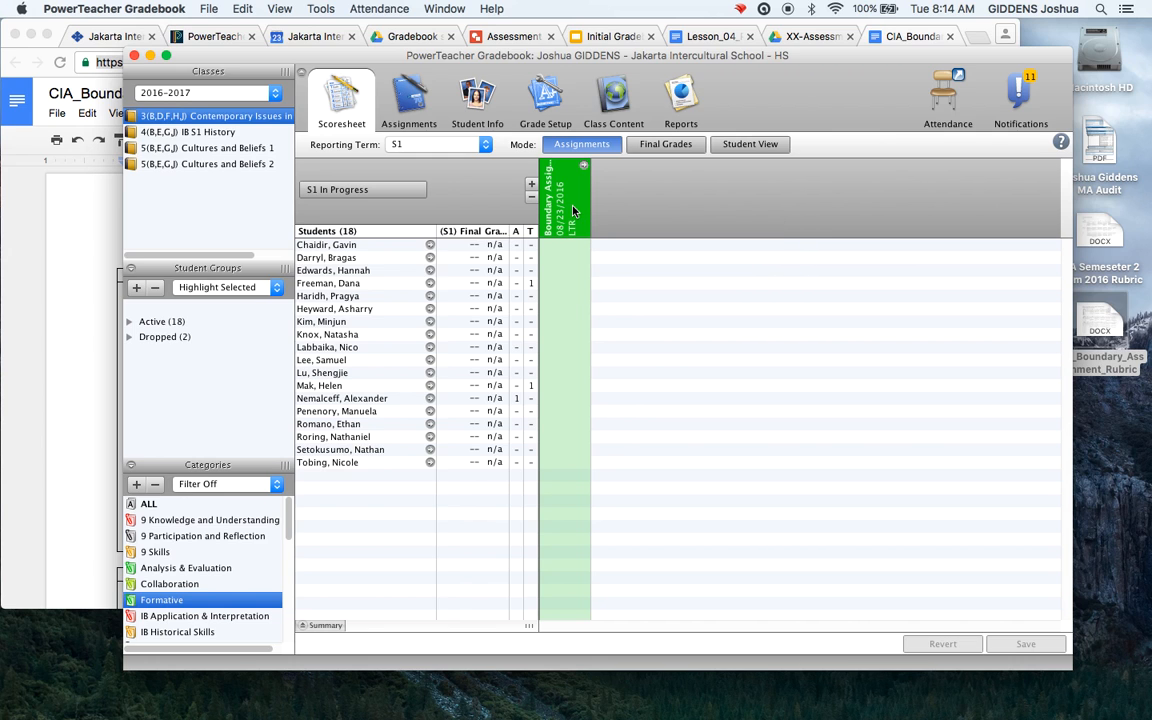
Tick the Knowledge and understanding, Skills, and Analysis and Evaluation standards for Boundary Assignment and save
double_click(583, 167)
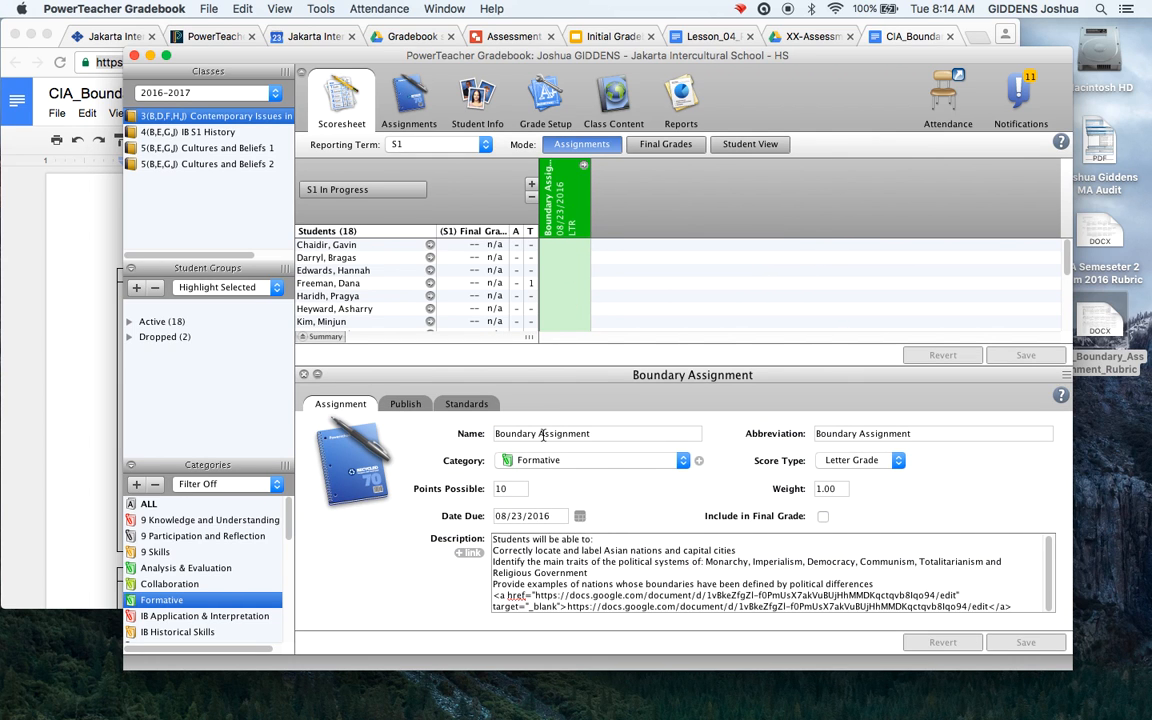
left_click(469, 405)
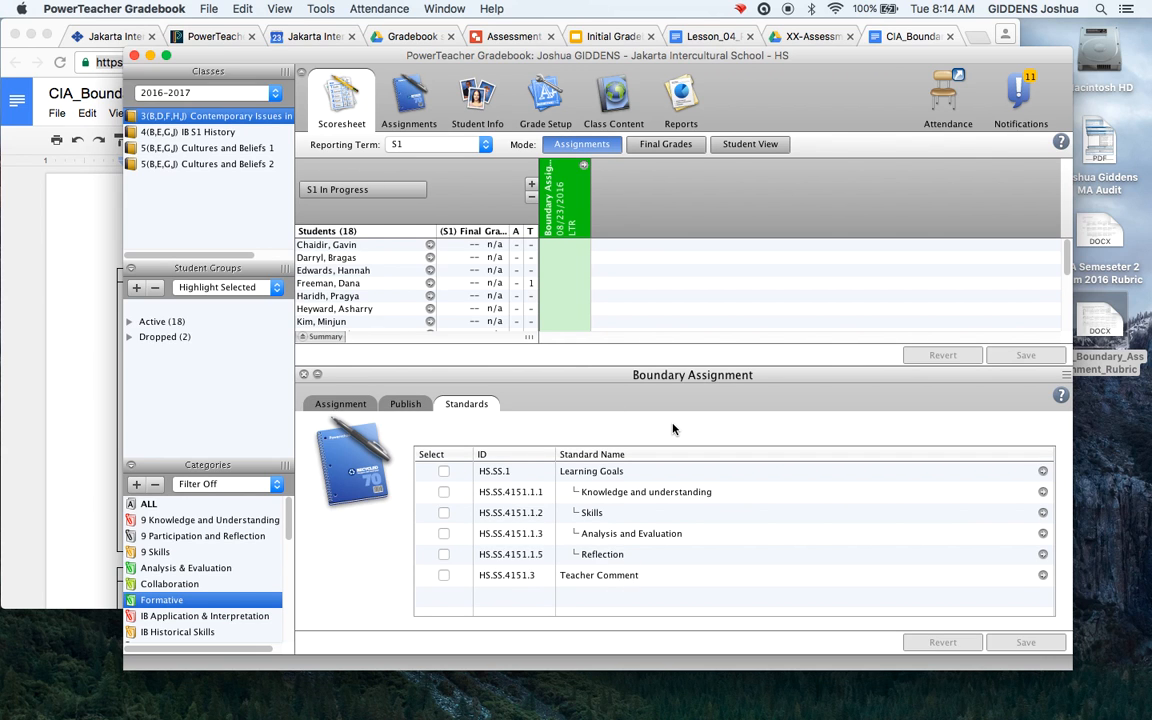
left_click(443, 492)
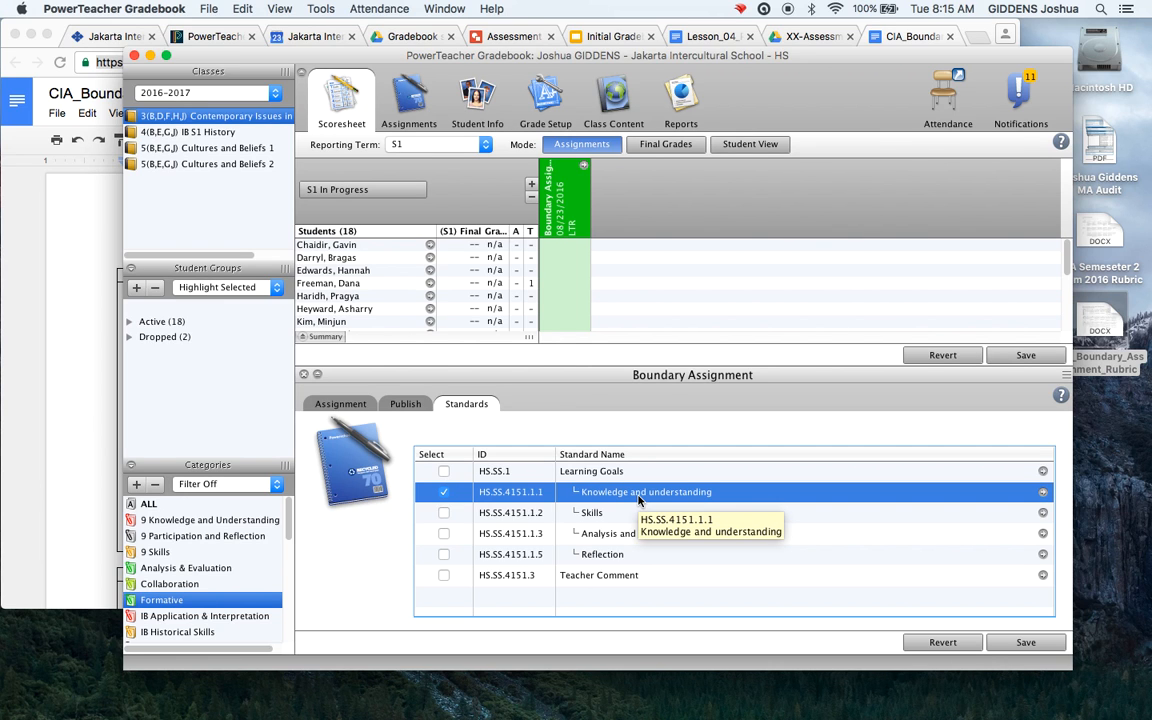
left_click(443, 512)
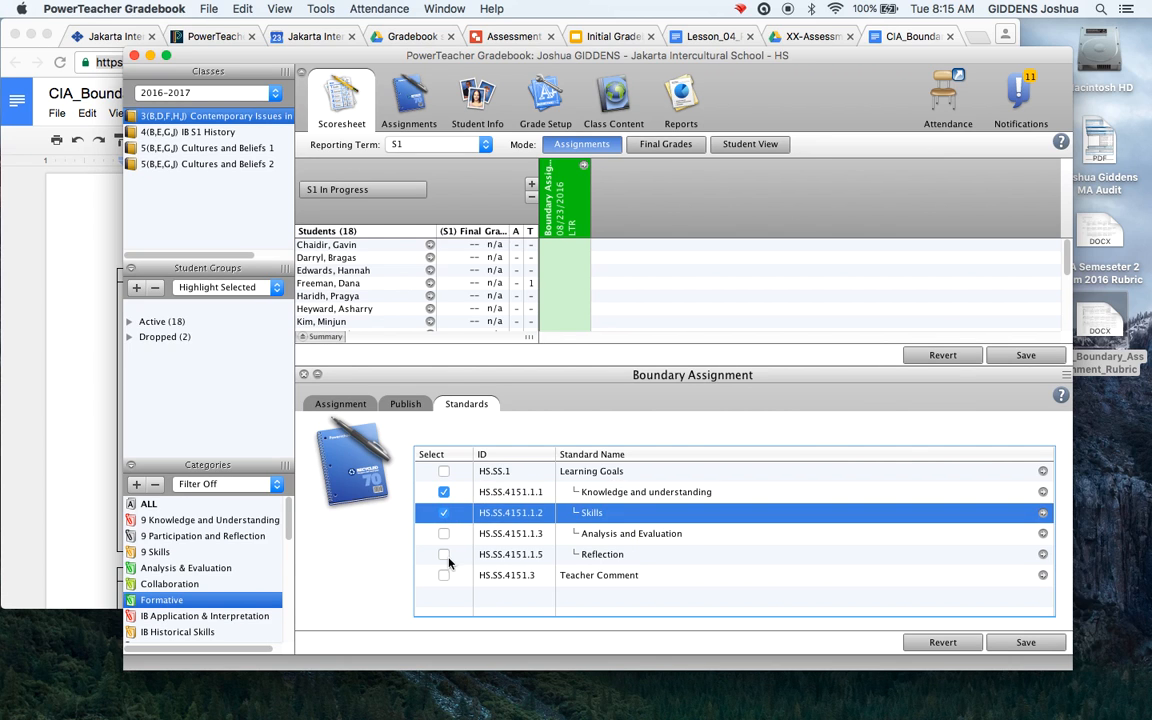
left_click(445, 535)
left_click(444, 535)
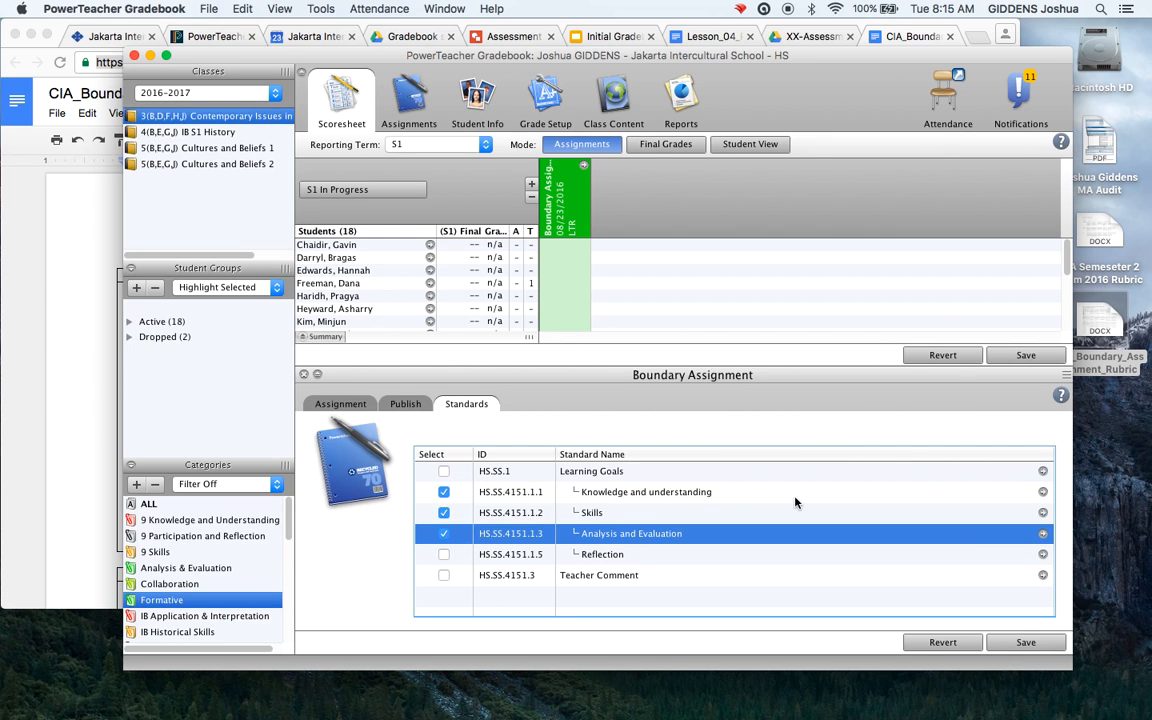
left_click(1005, 648)
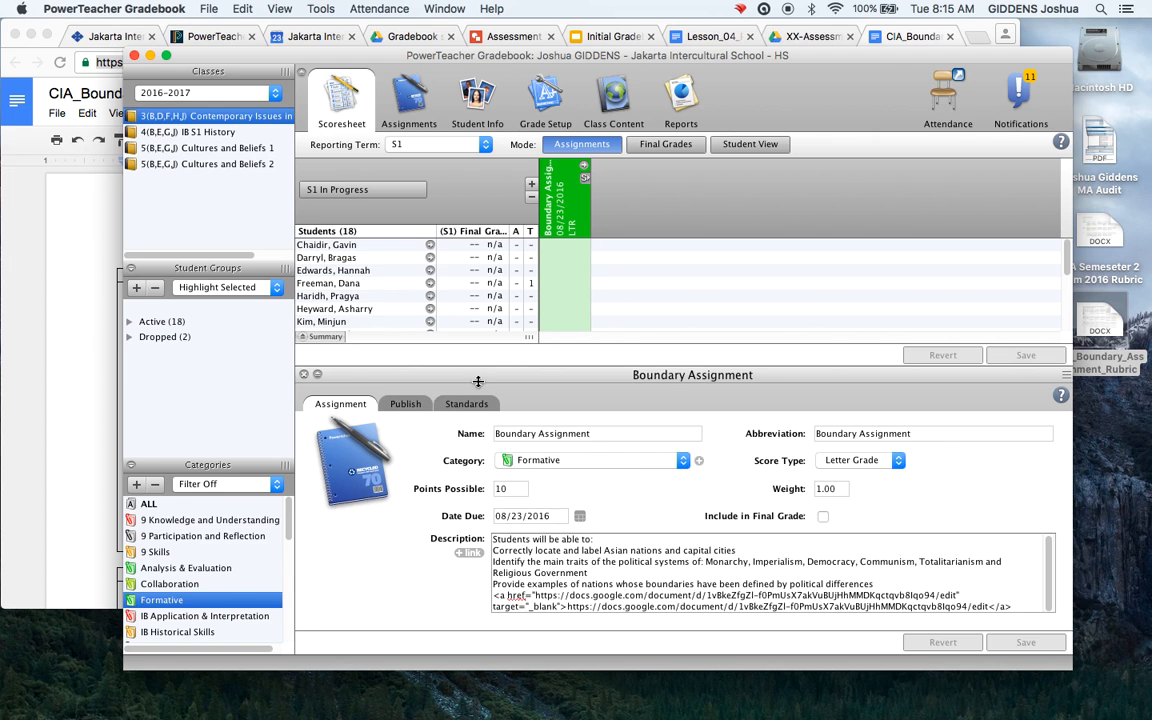
Expand the assignment's standards columns and enter A, B, C for the first student
left_click(304, 375)
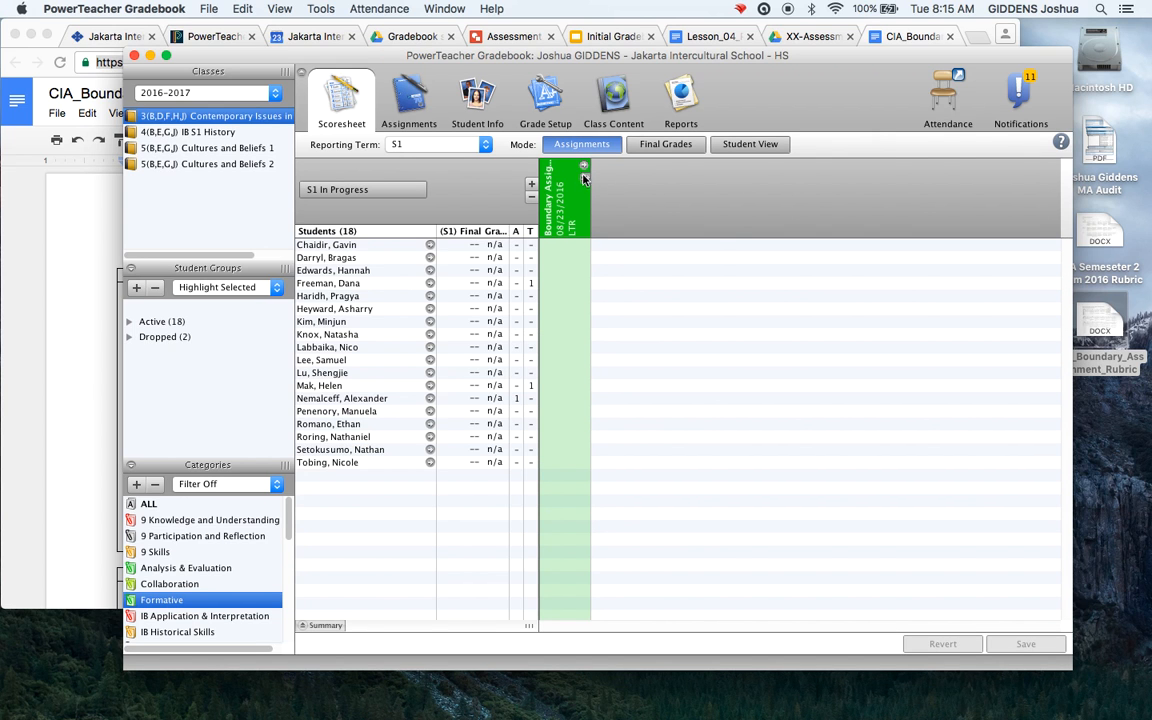
left_click(585, 179)
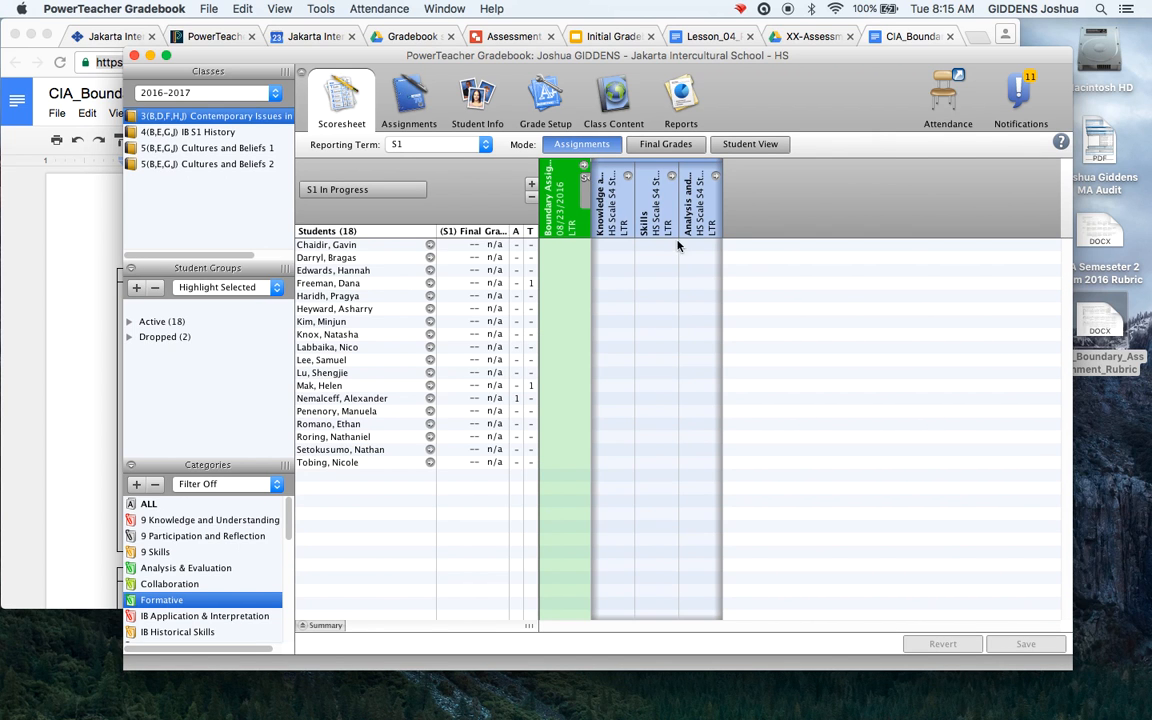
left_click(612, 245)
type("a")
key("Tab")
type("b")
key("Tab")
type("c")
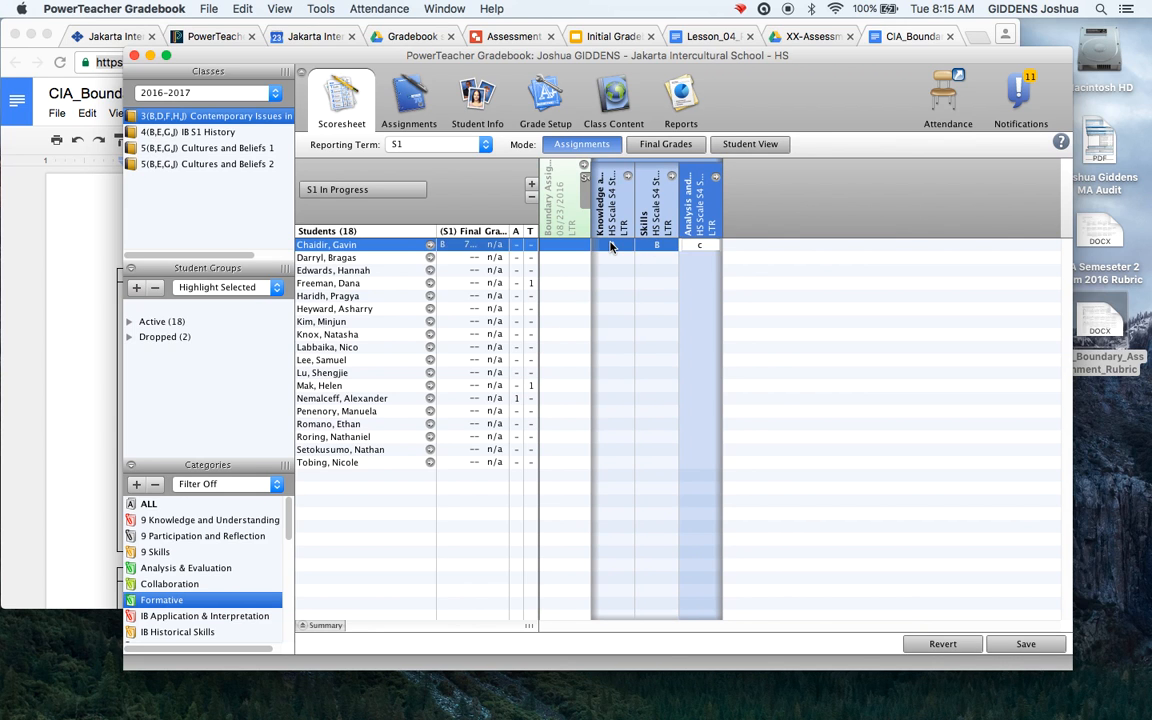
Enter B, B, C for the second student and save the modified scores
left_click(608, 258)
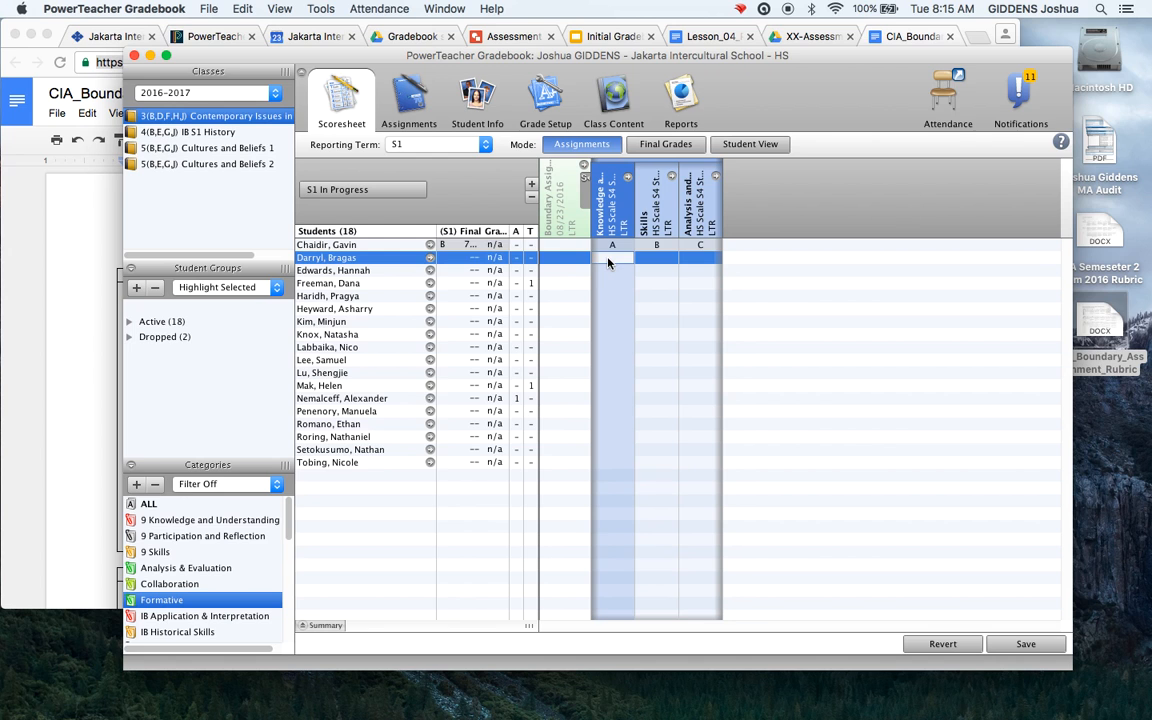
type("b")
key("Tab")
type("b")
key("Tab")
type("c")
key("Return")
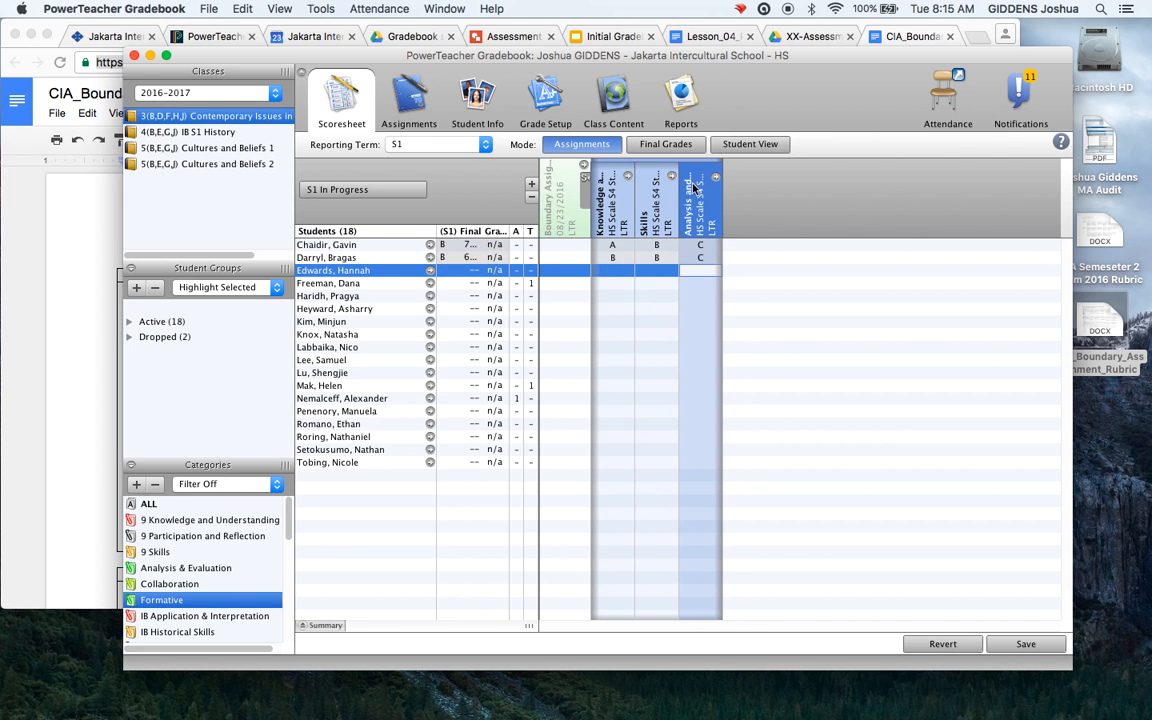
left_click(755, 145)
key("Return")
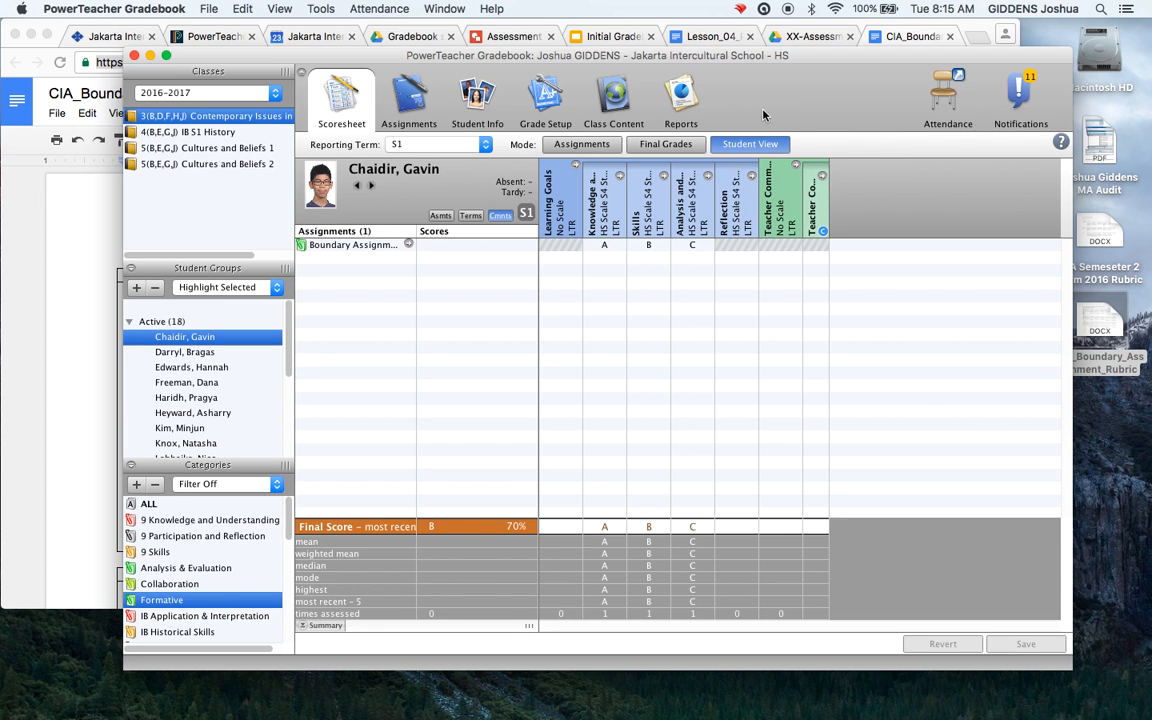
left_click(580, 145)
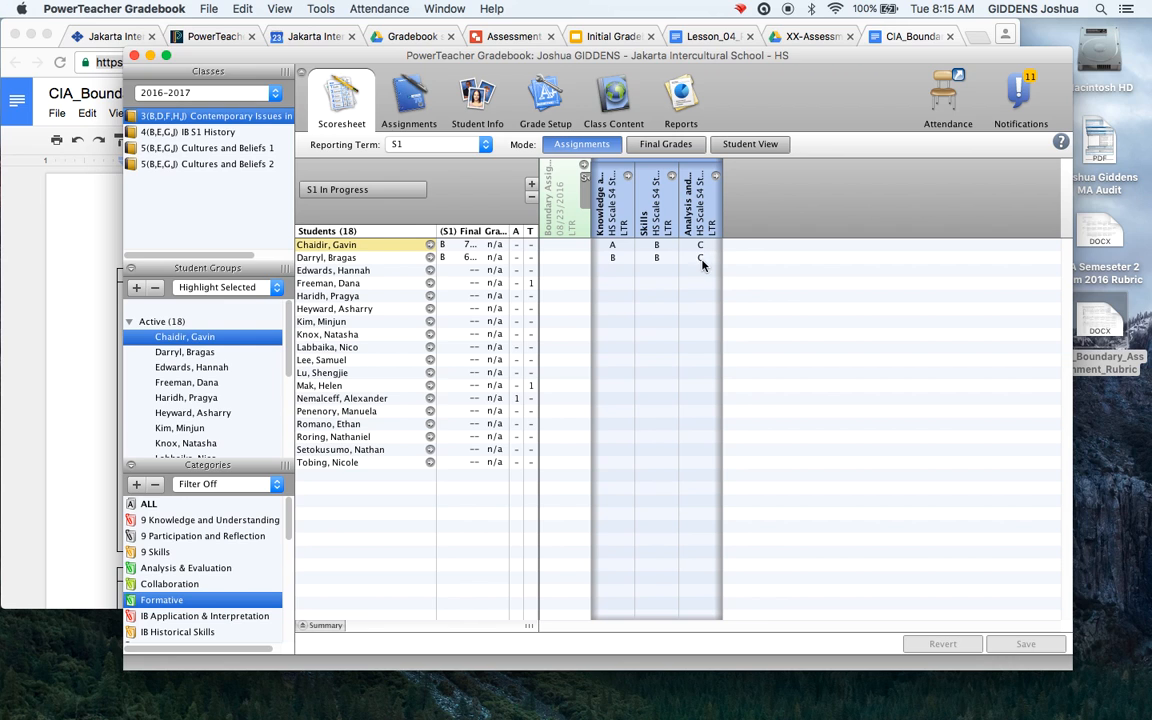
Add a comment 'Knowledge A Skills B Analysis C' to the first student's Boundary Assignment score
left_click(563, 246)
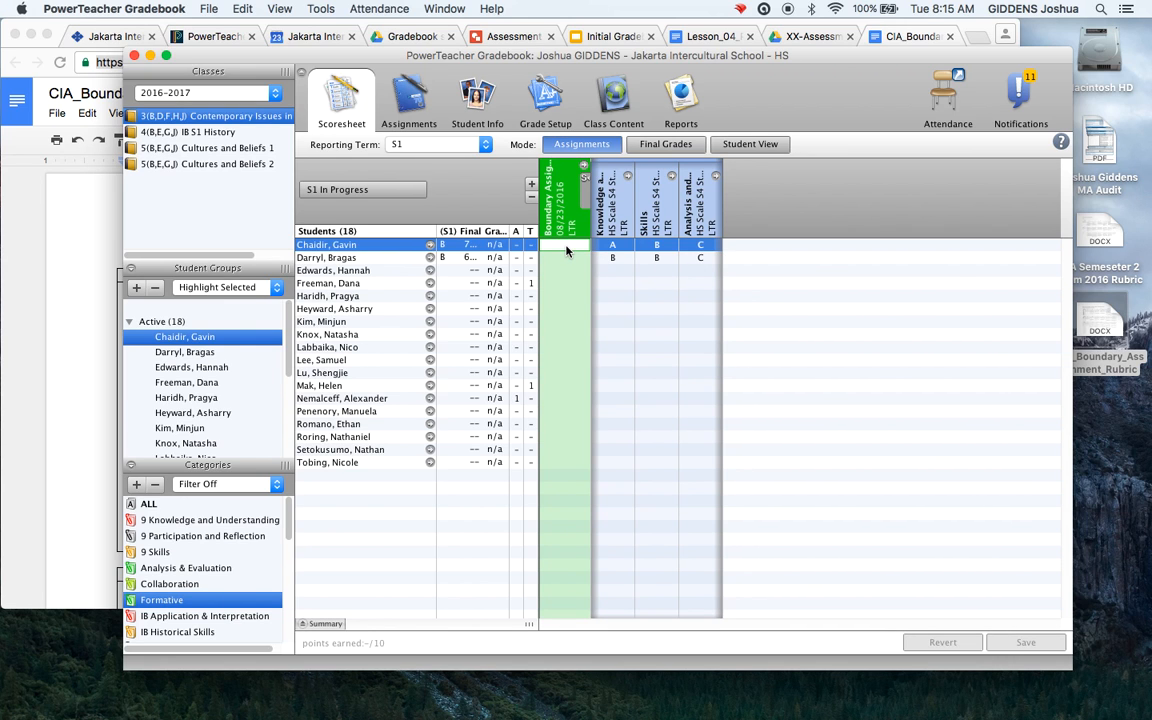
right_click(566, 251)
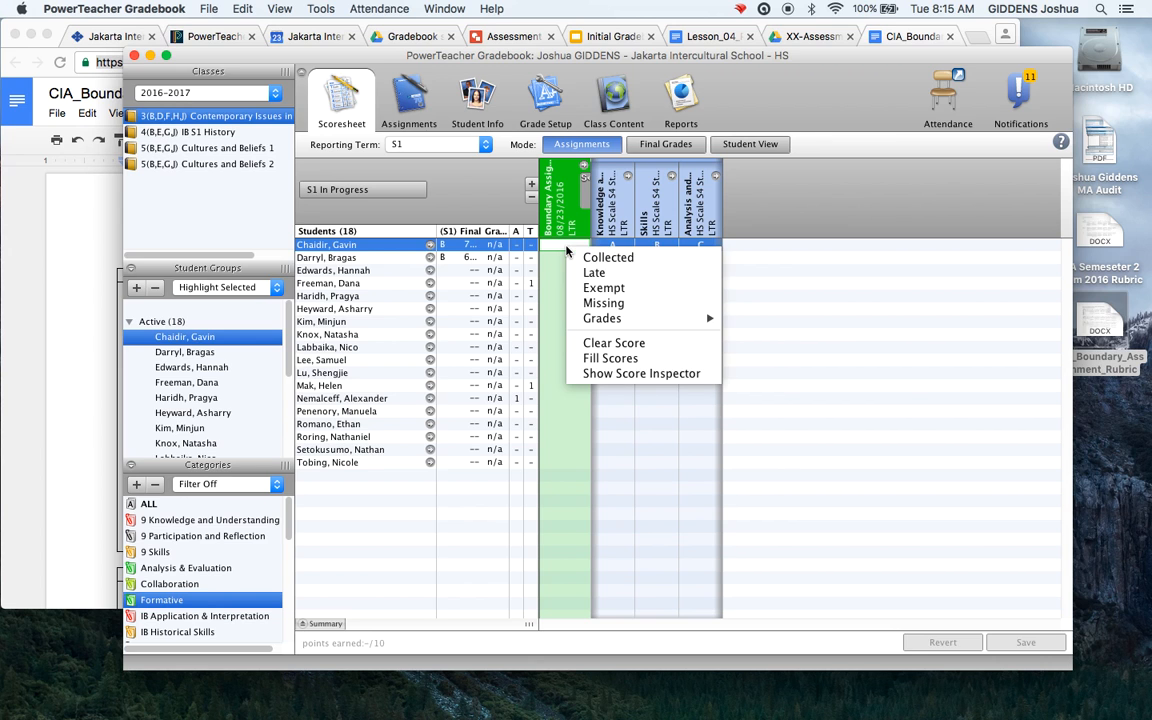
left_click(605, 374)
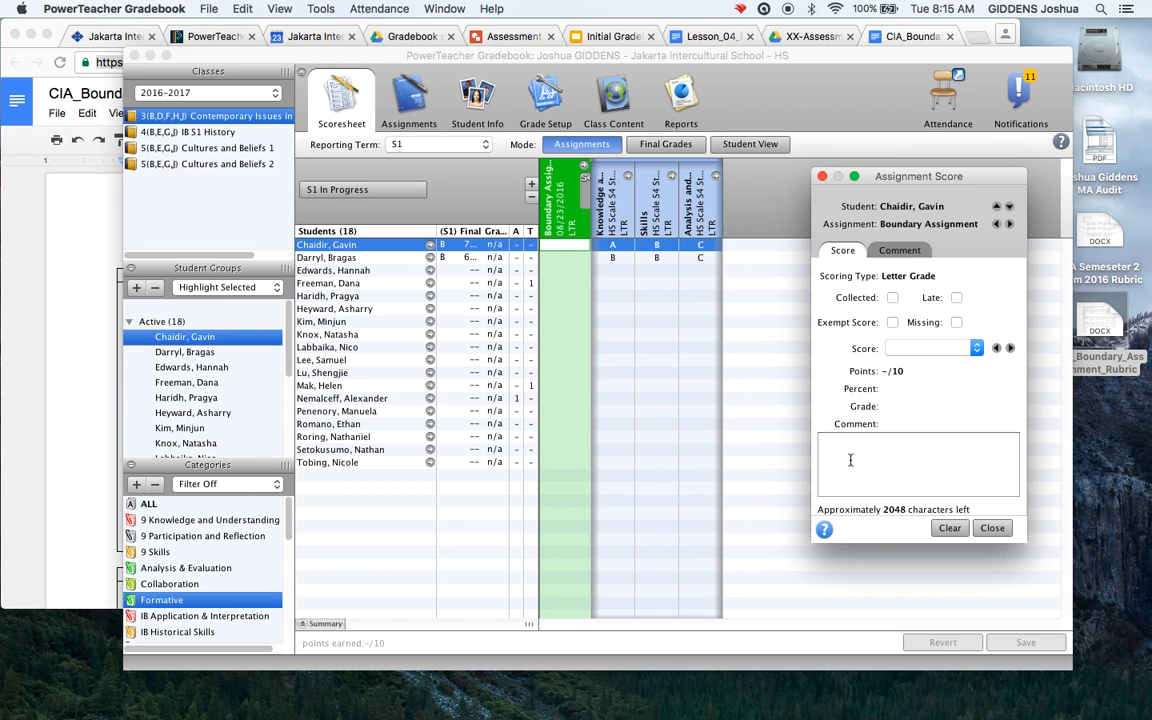
type("K")
type("nowledge ")
type("A Skills B Ana")
type("mment")
type("--")
left_click(991, 527)
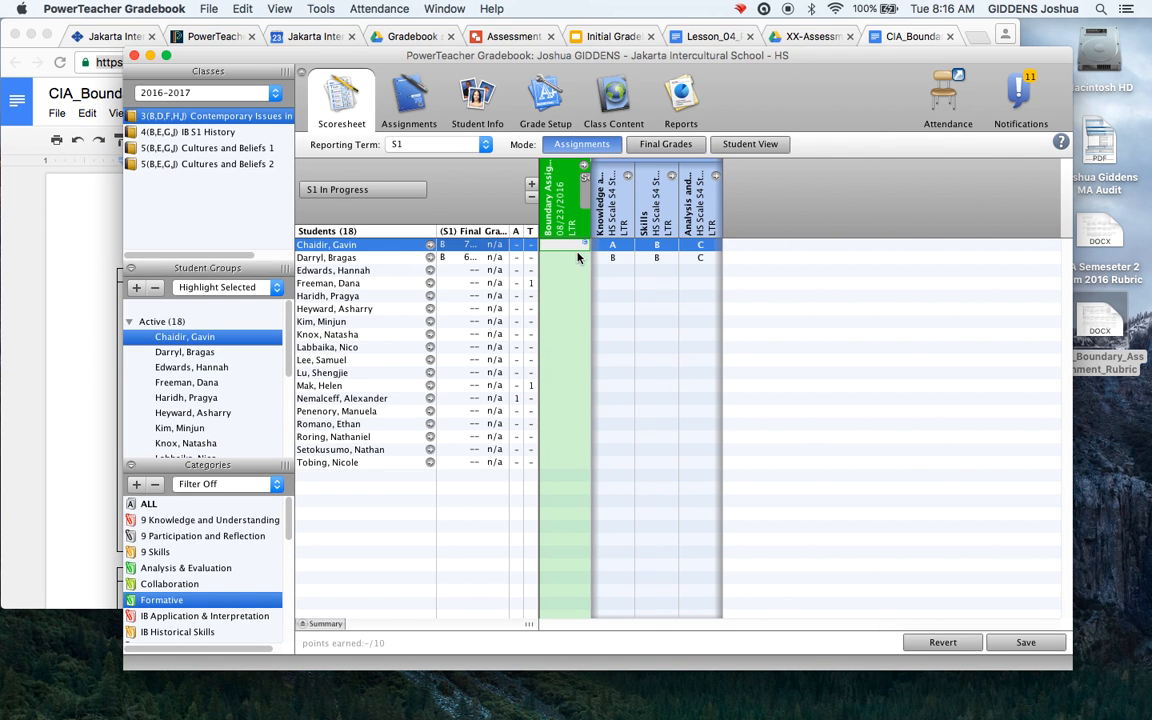
Save the modified scores and return to the whole-class scoresheet
left_click(748, 145)
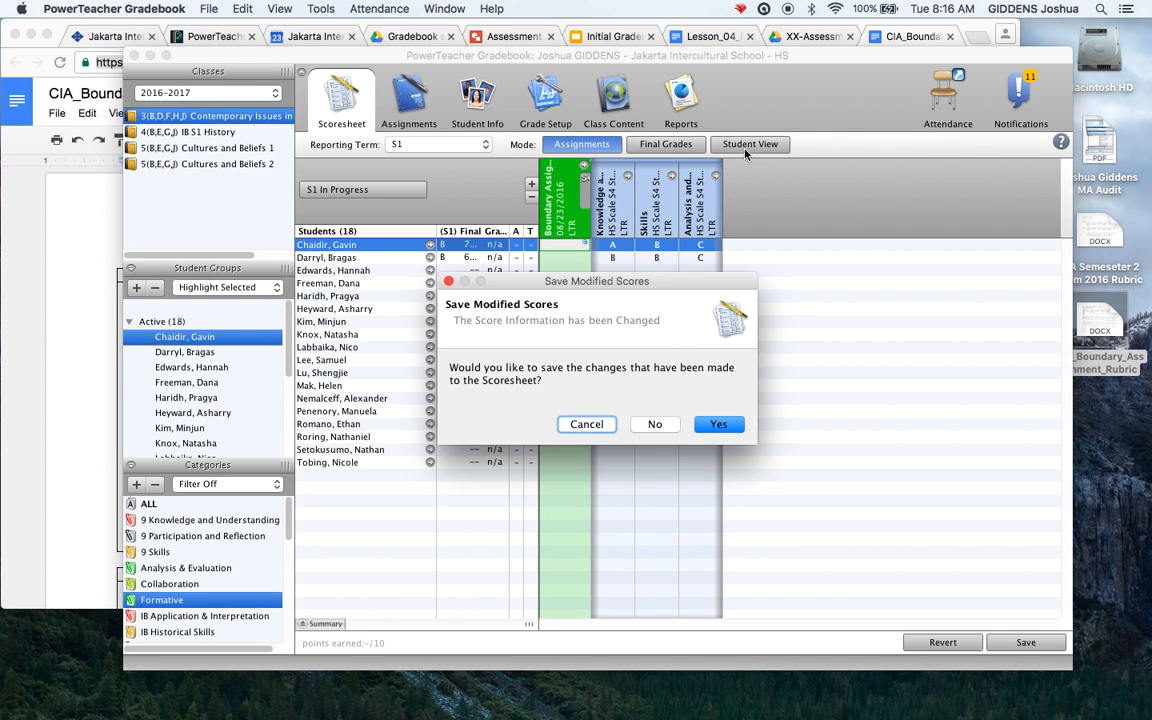
left_click(716, 424)
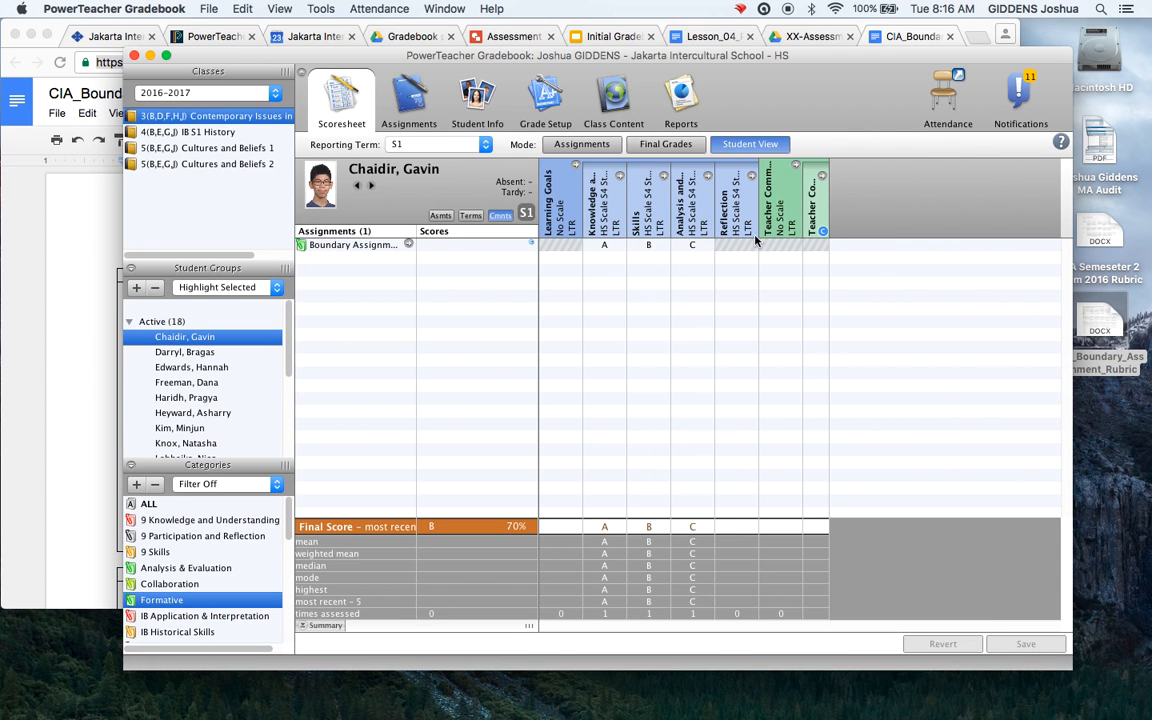
left_click(584, 146)
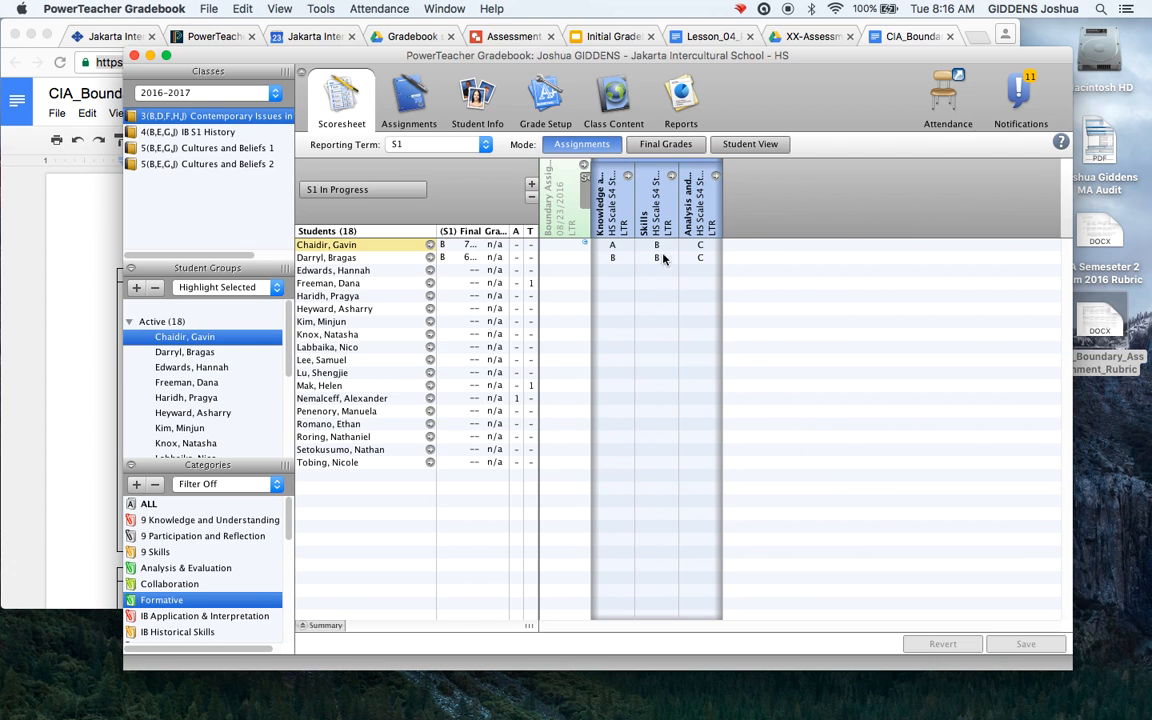
Unlink Skills and Analysis and Evaluation from Boundary Assignment, deleting their scores, and save
left_click(563, 214)
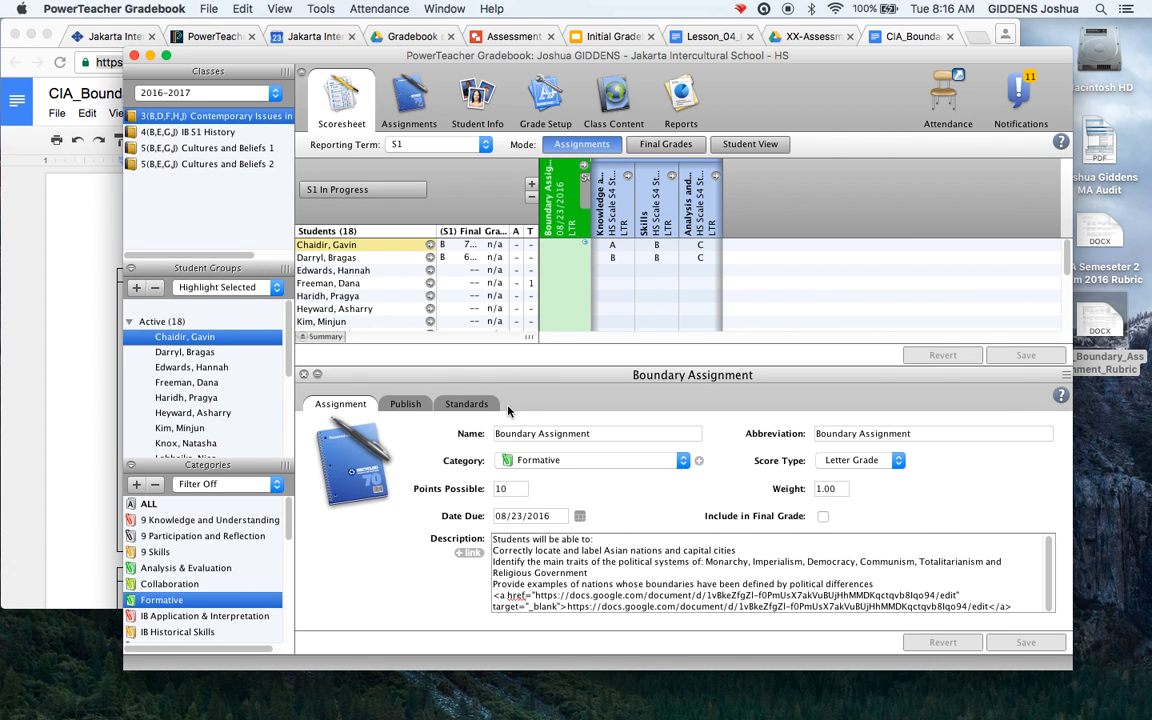
left_click(466, 403)
left_click(443, 512)
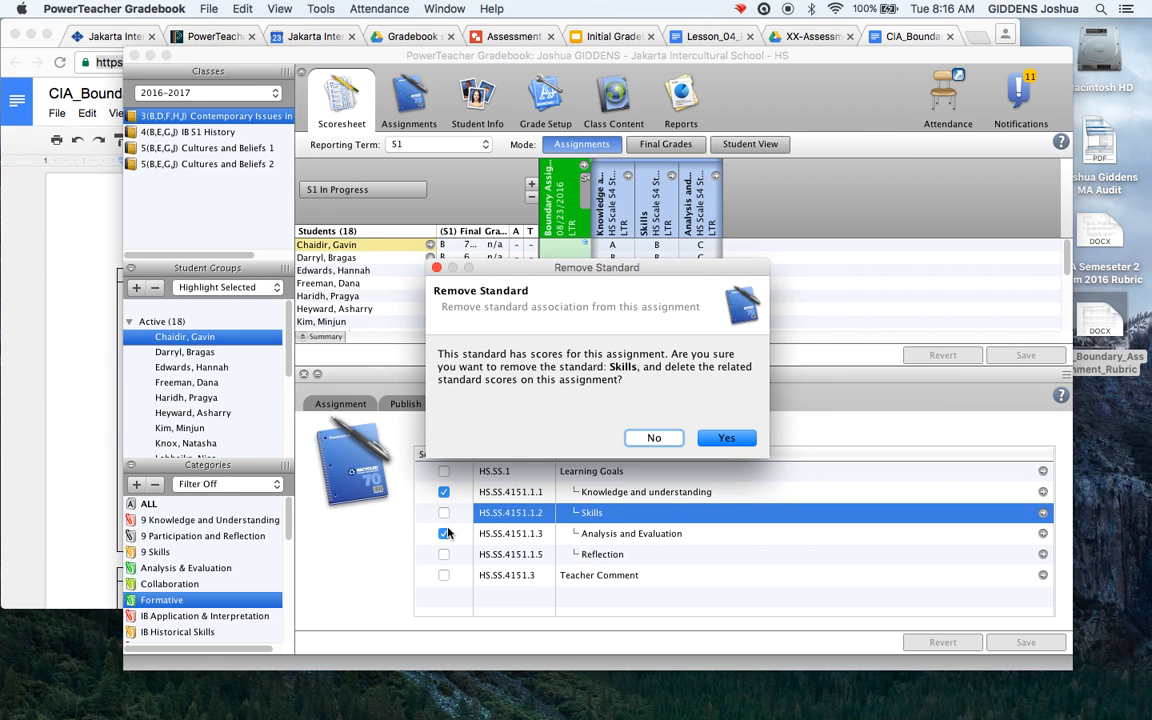
left_click(742, 448)
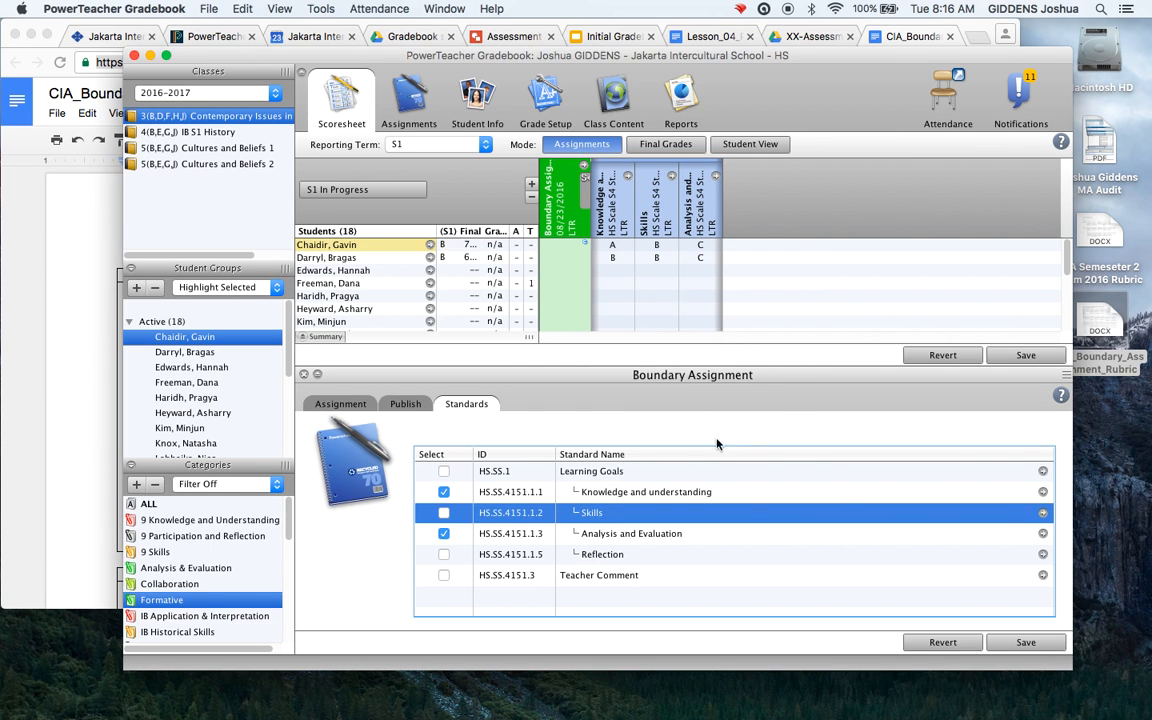
left_click(443, 533)
left_click(726, 438)
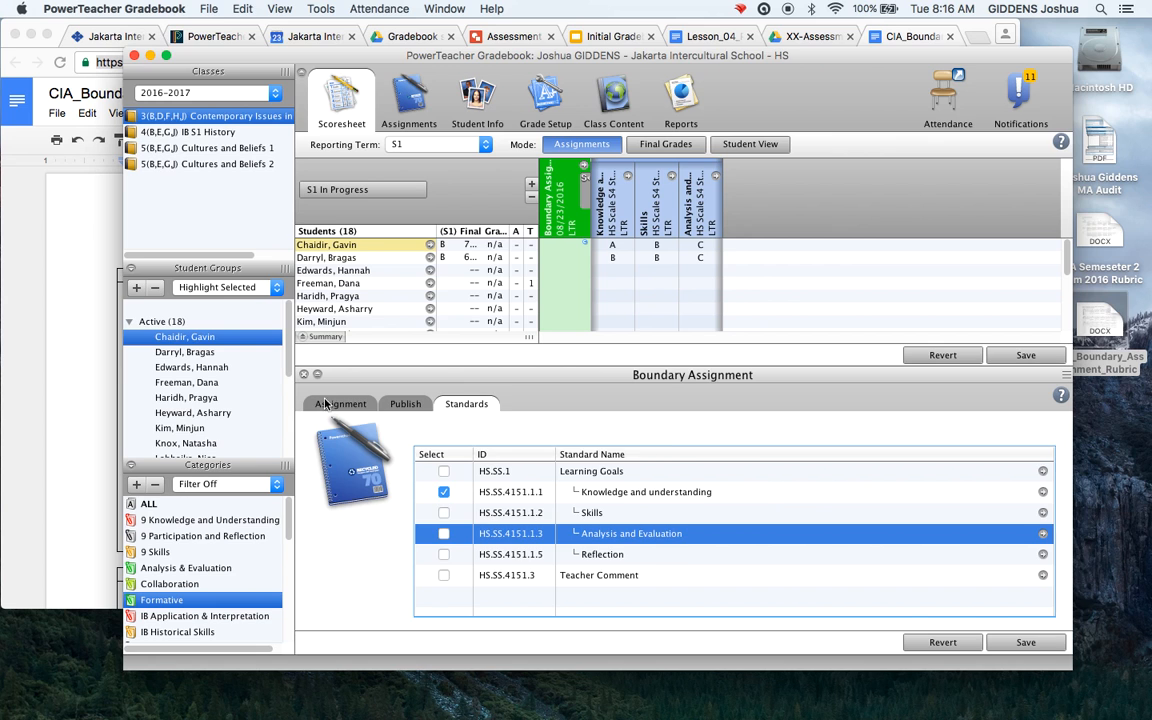
left_click(330, 403)
left_click(304, 375)
left_click(702, 425)
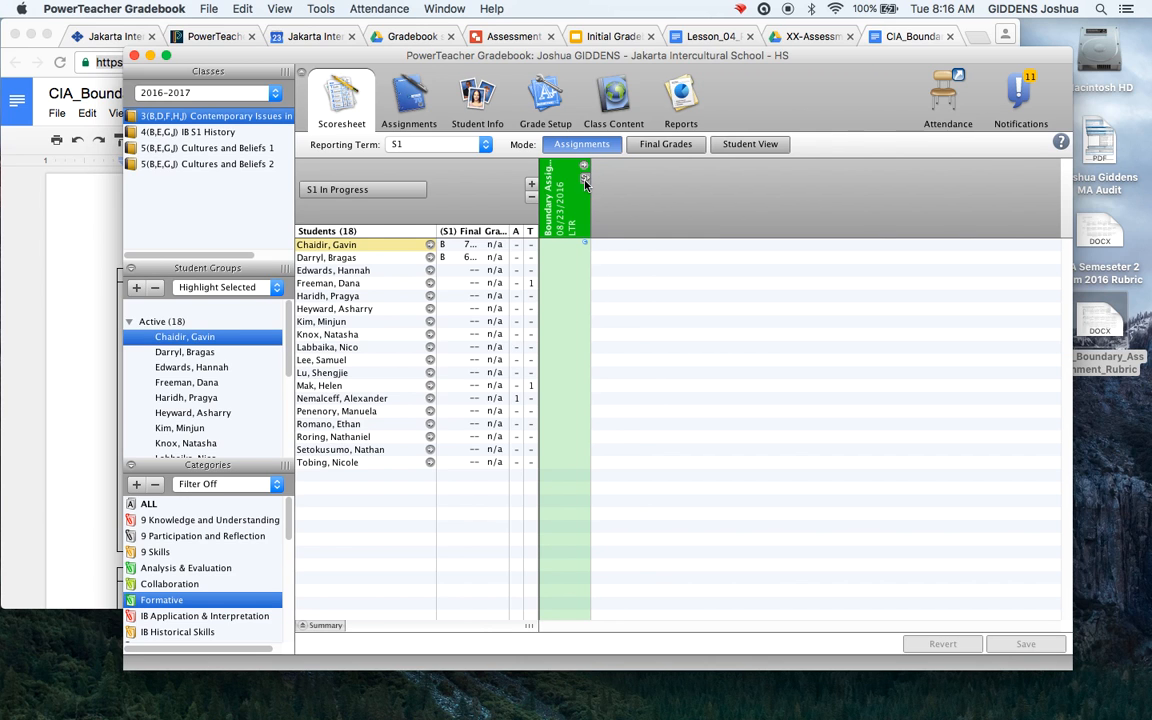
Copy Boundary Assignment into the same class as Boundary Assignment_1
right_click(567, 201)
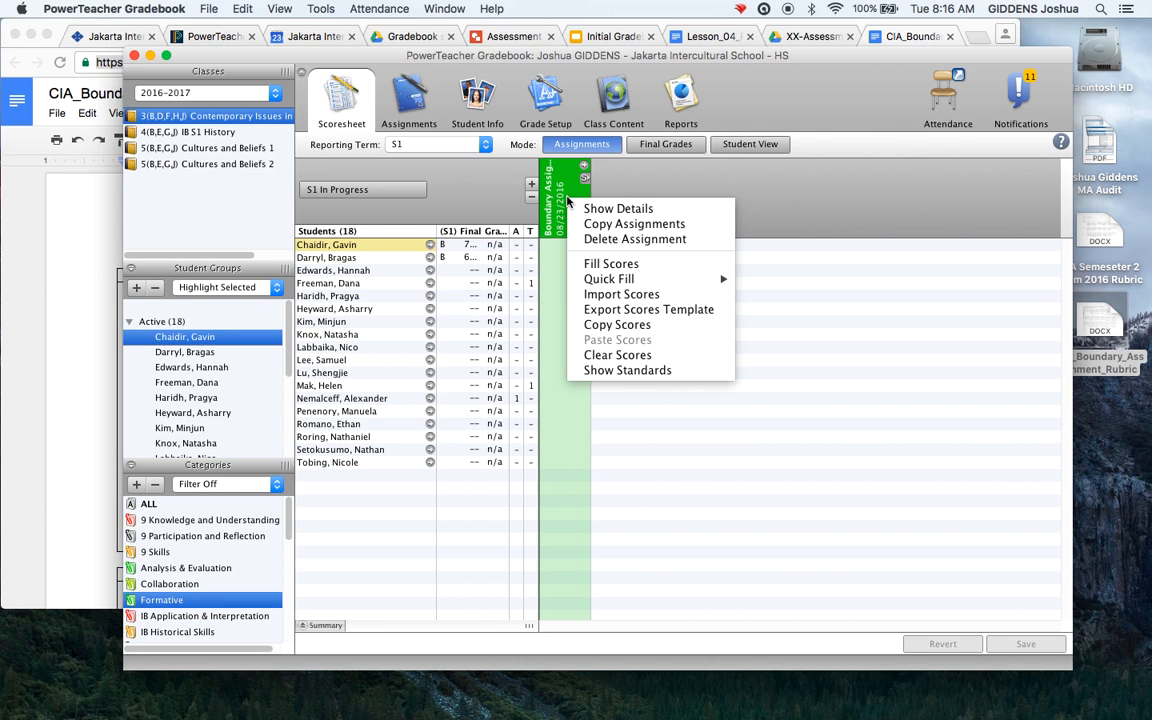
left_click(608, 228)
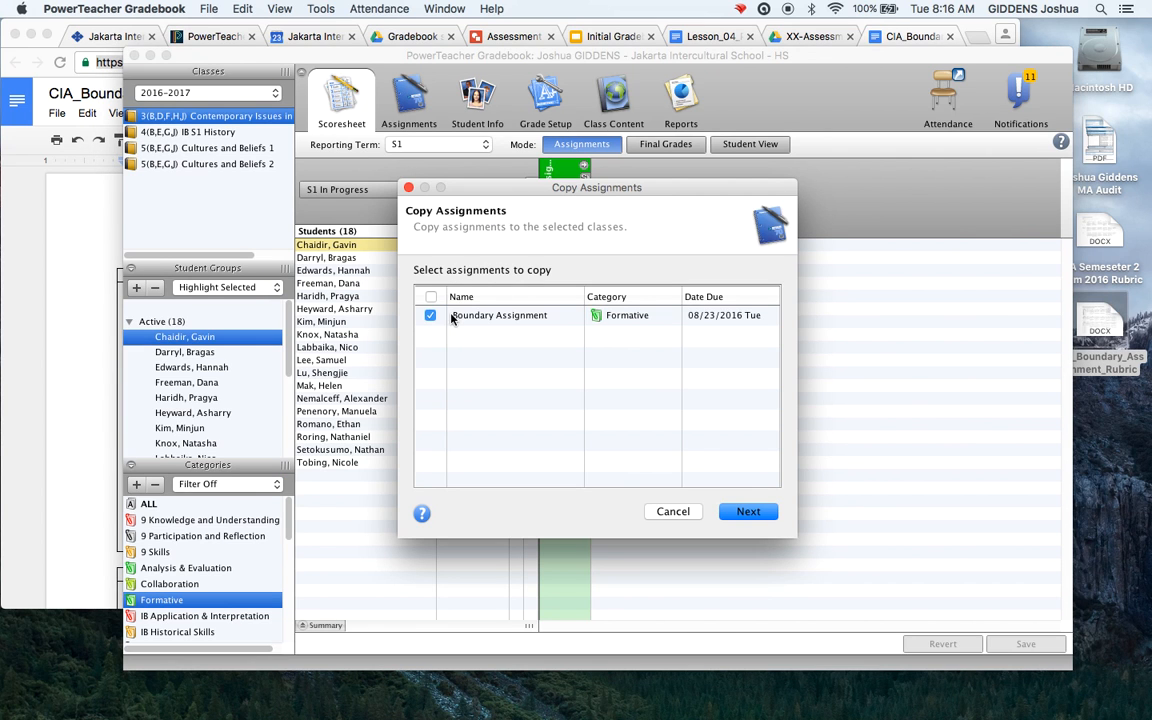
left_click(748, 511)
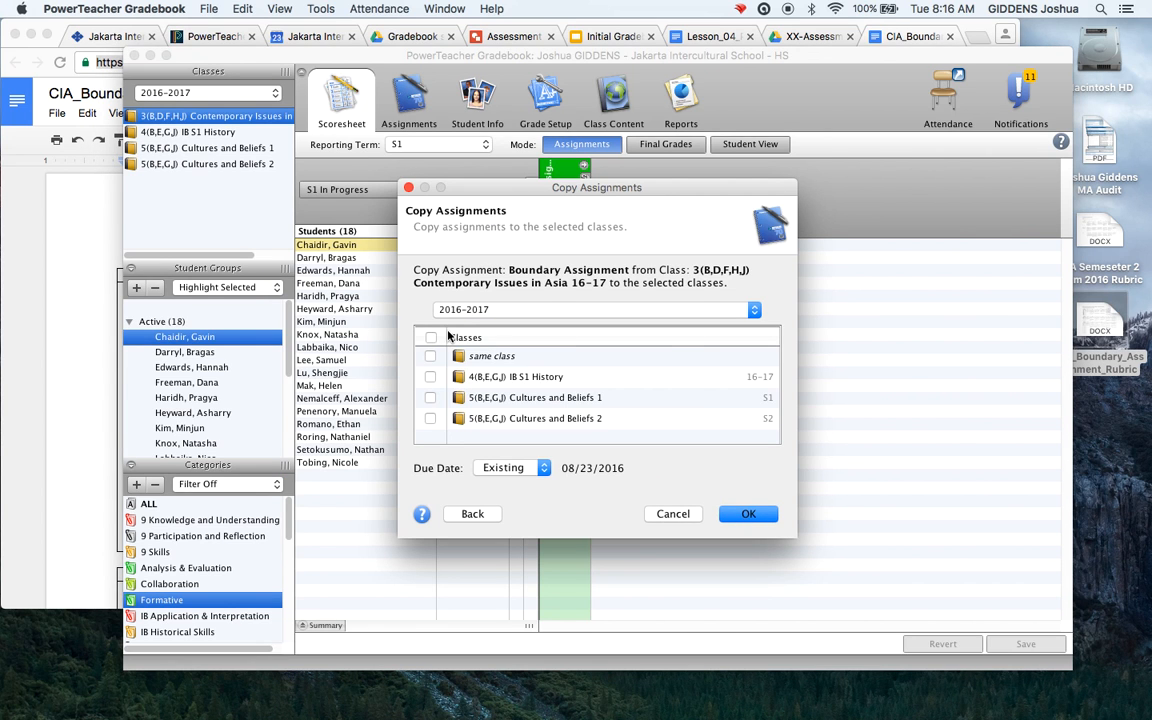
left_click(430, 357)
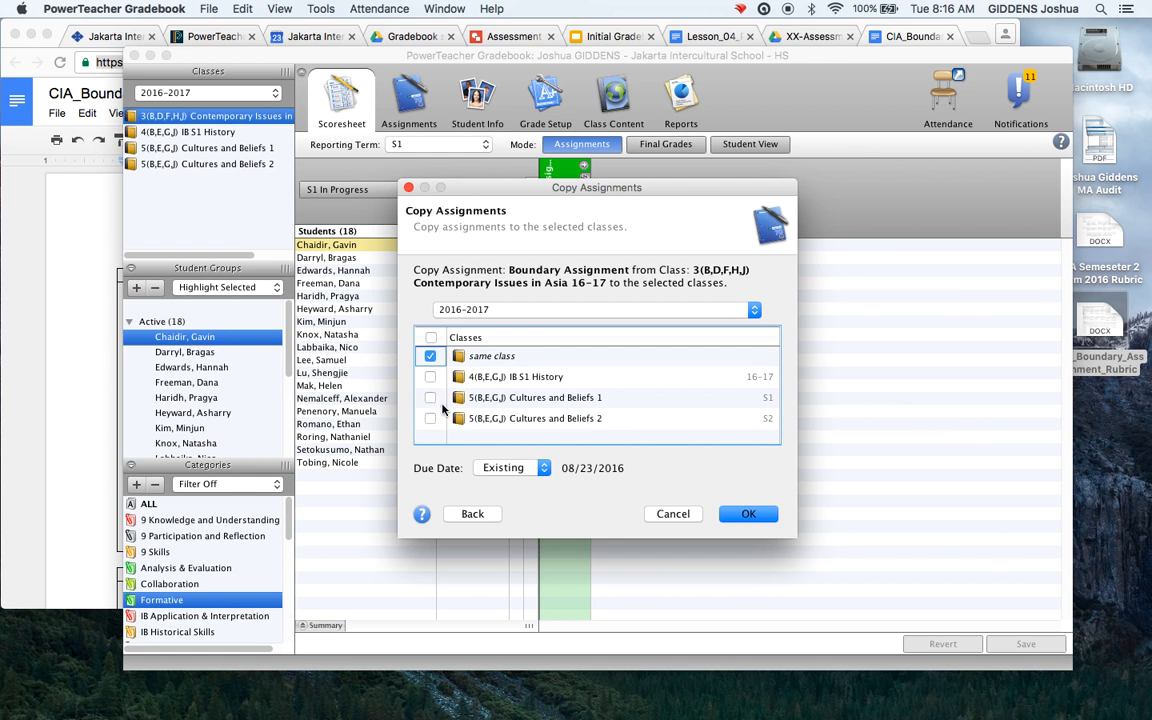
left_click(750, 514)
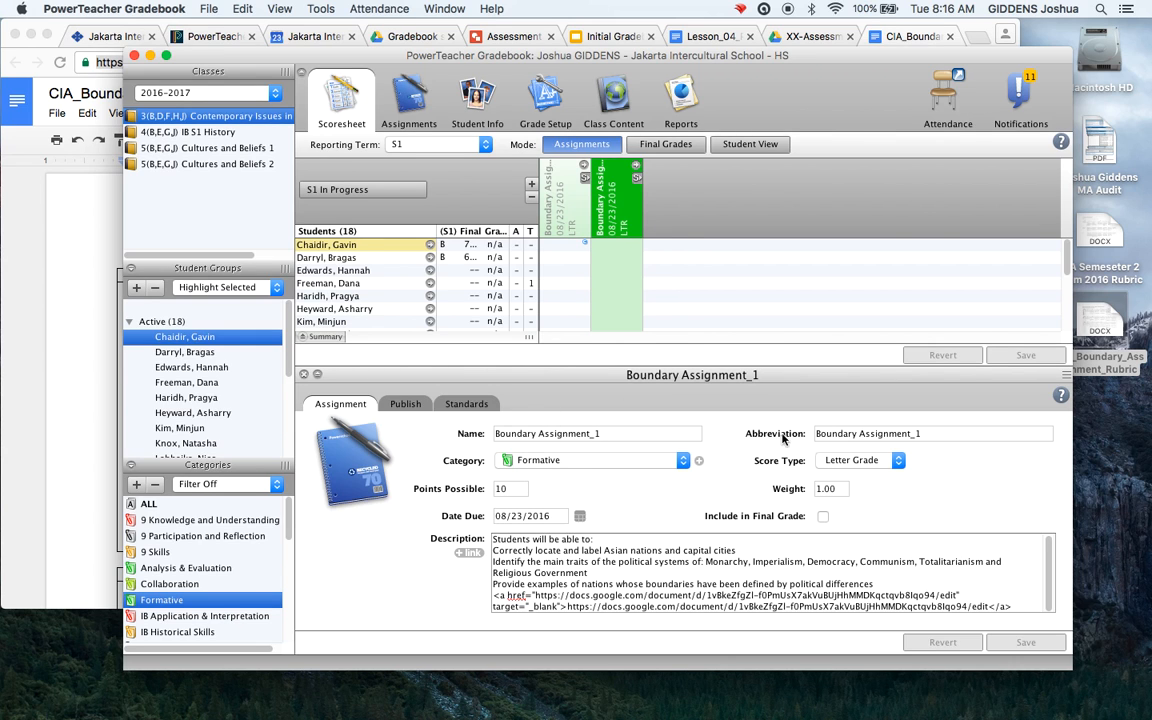
Switch the copy's standard from Knowledge and understanding to Skills and save
left_click(477, 408)
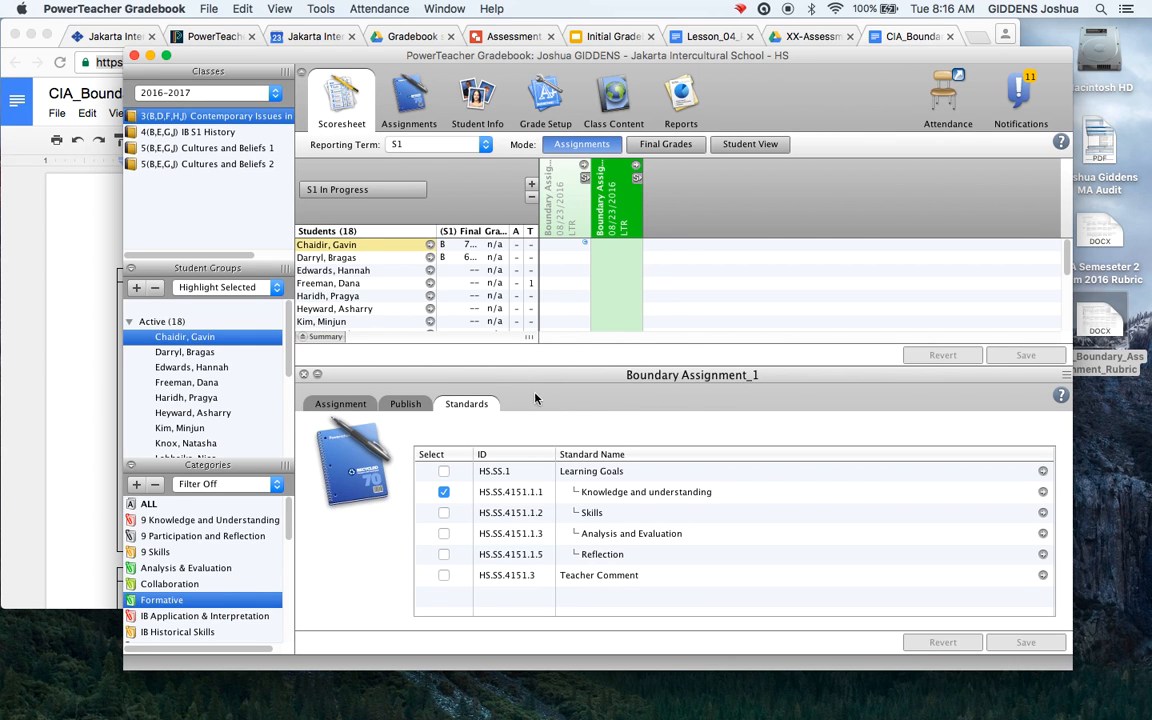
left_click(444, 493)
left_click(444, 513)
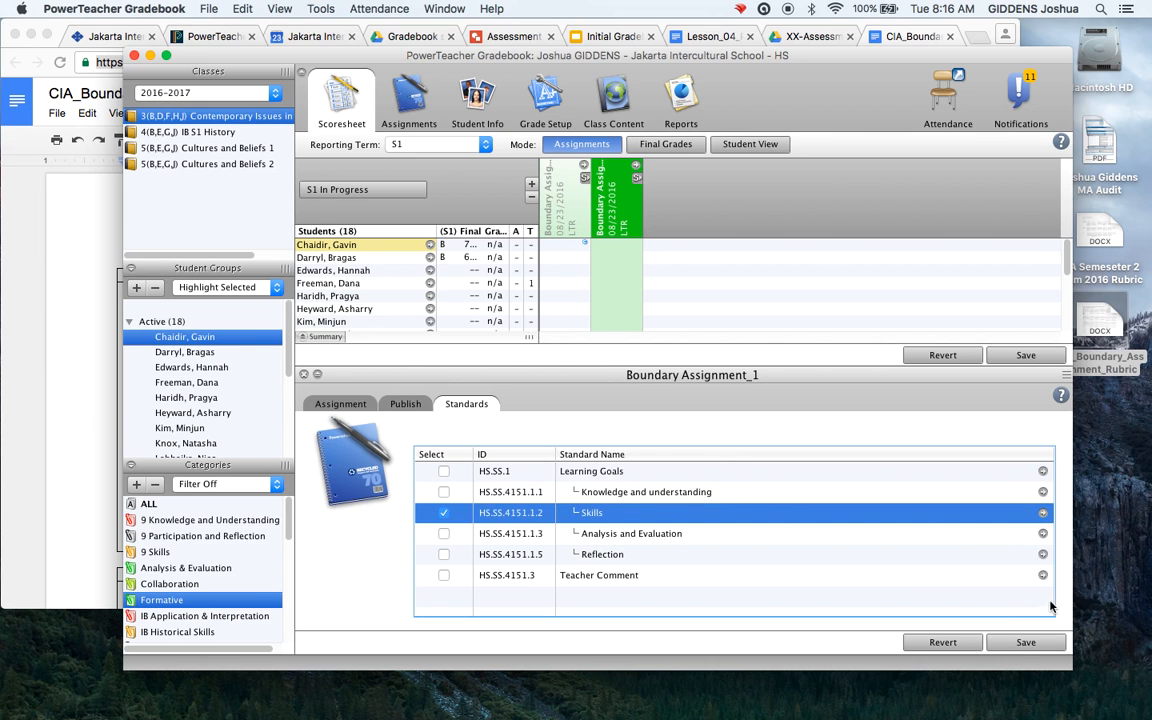
left_click(1025, 643)
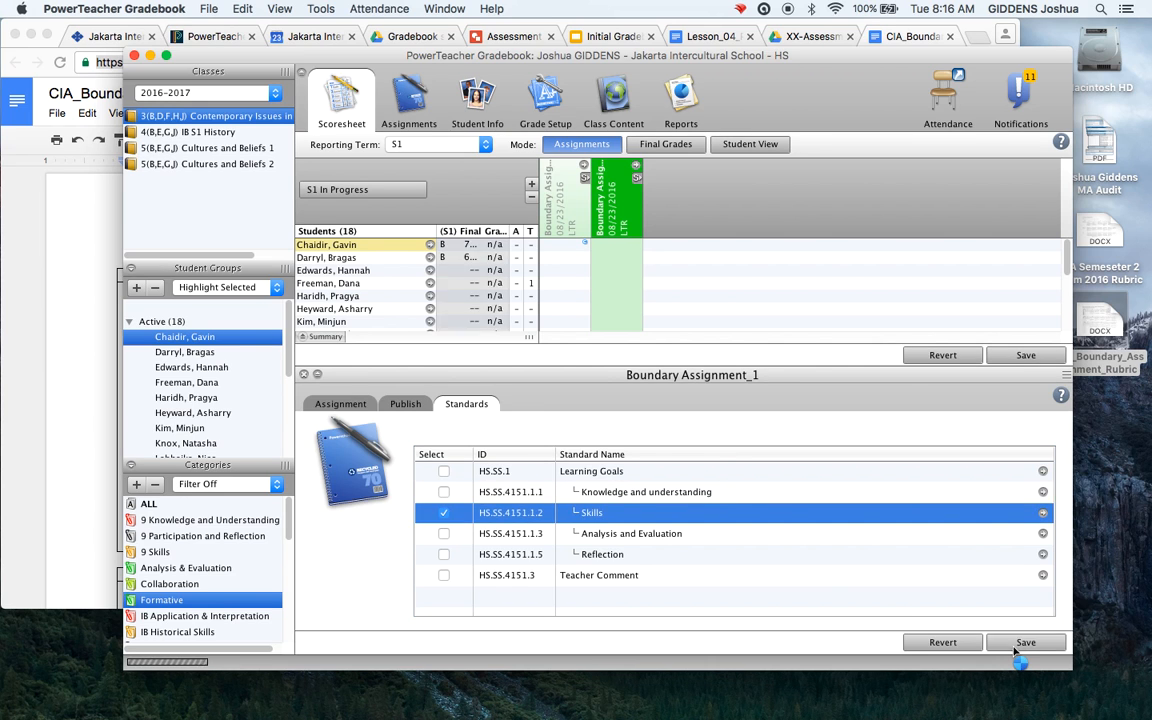
left_click(304, 374)
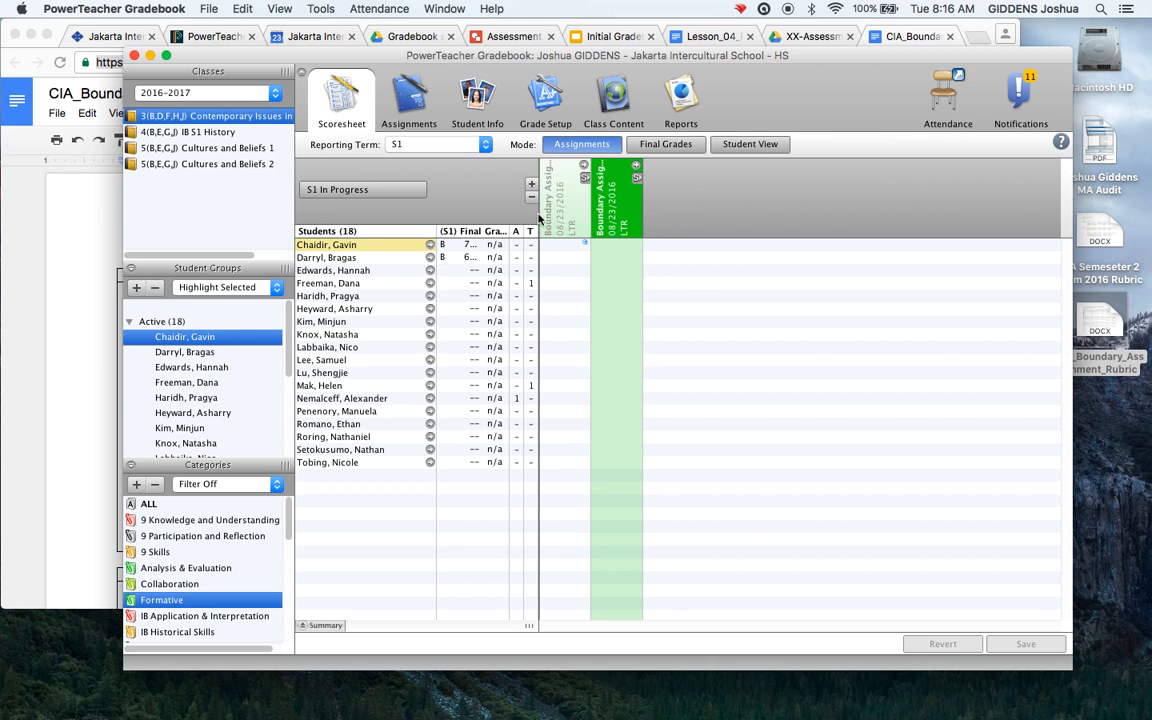
Copy Boundary Assignment_1 into the same class via Tools > Copy Assignments
right_click(617, 211)
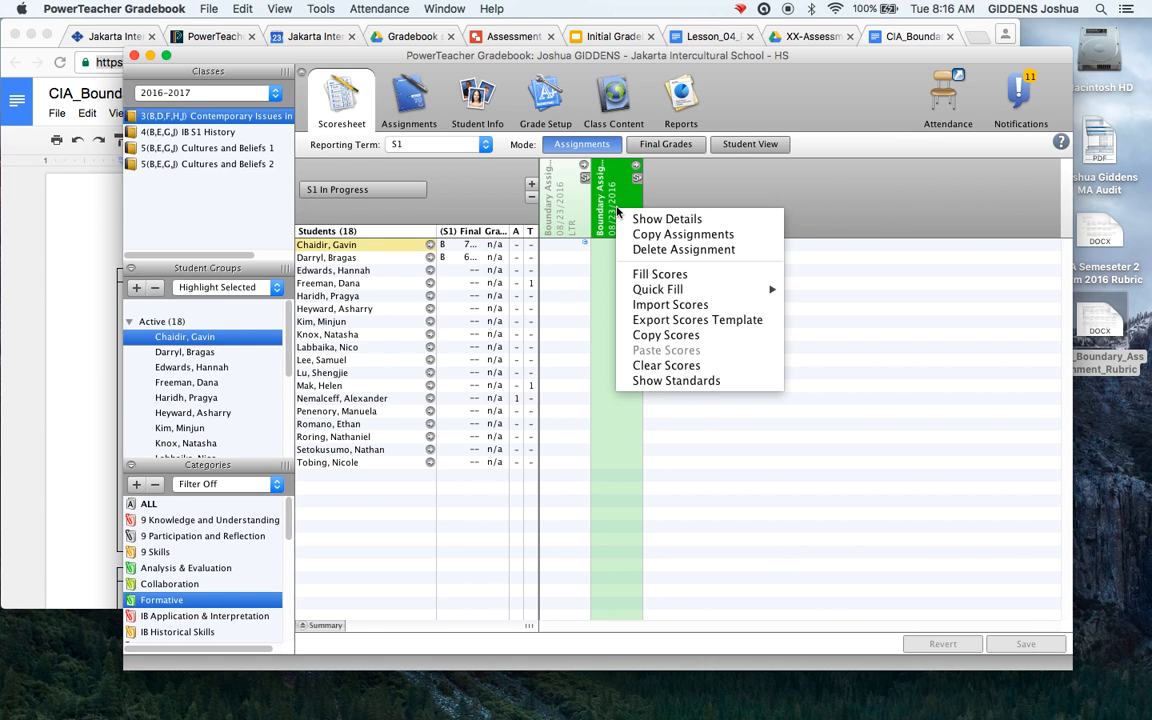
left_click(609, 201)
left_click(322, 9)
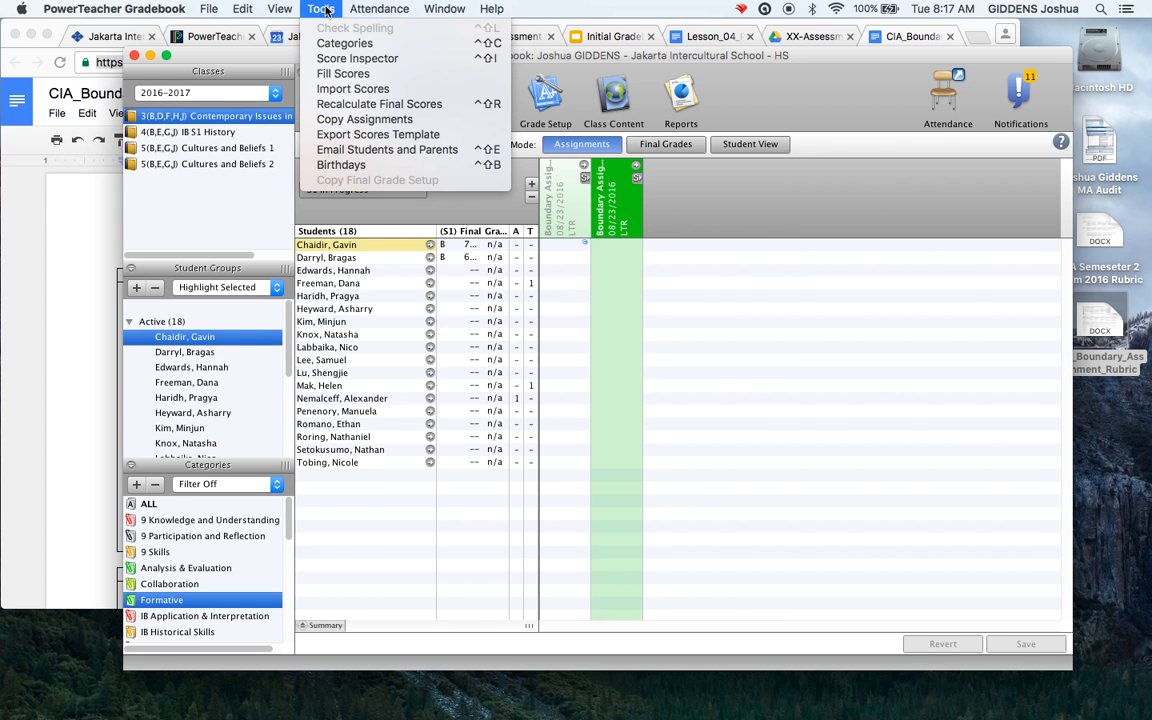
left_click(350, 119)
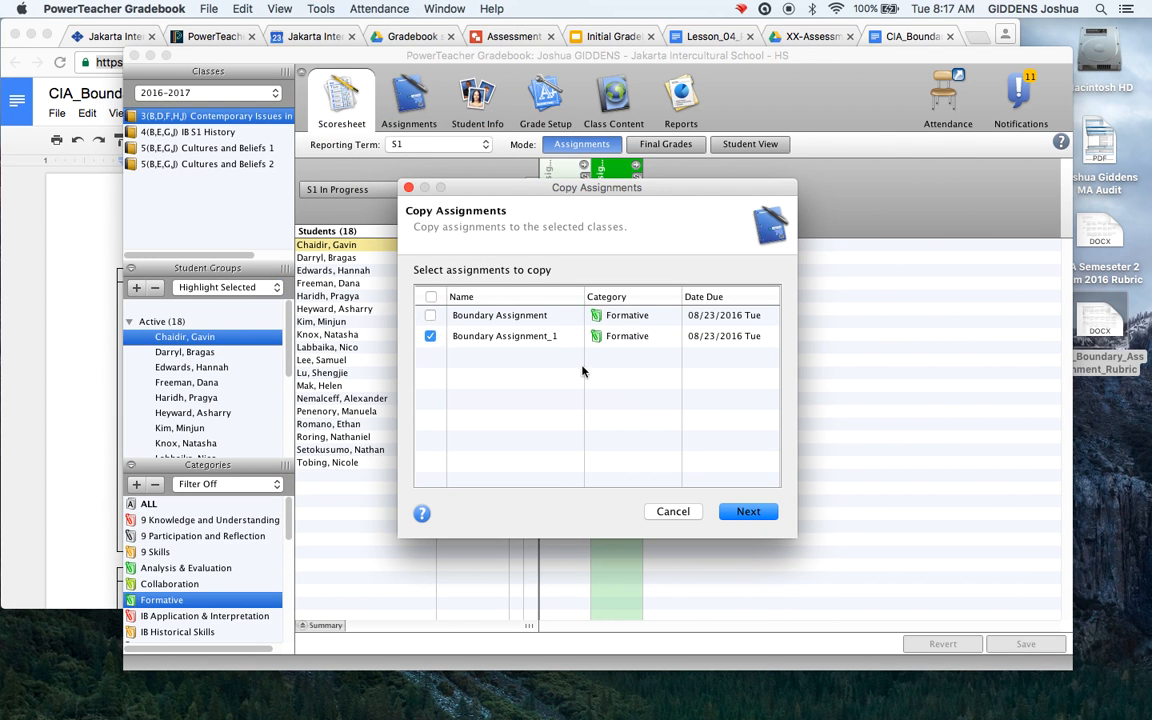
left_click(740, 511)
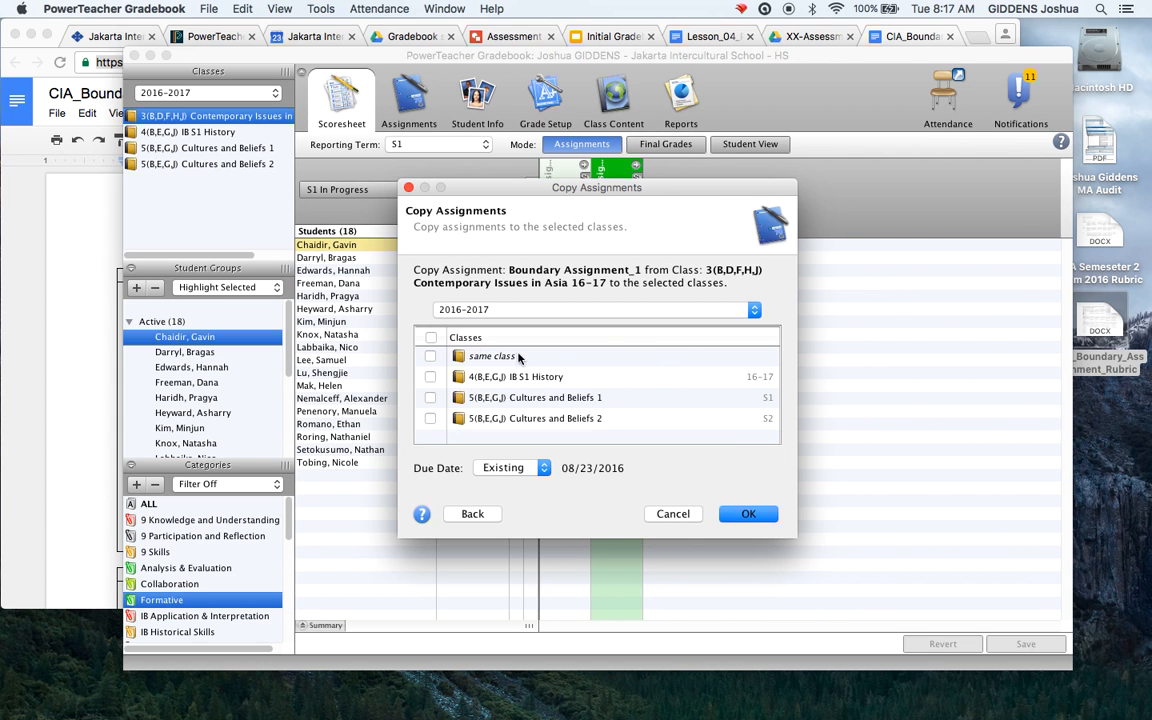
left_click(430, 356)
left_click(744, 513)
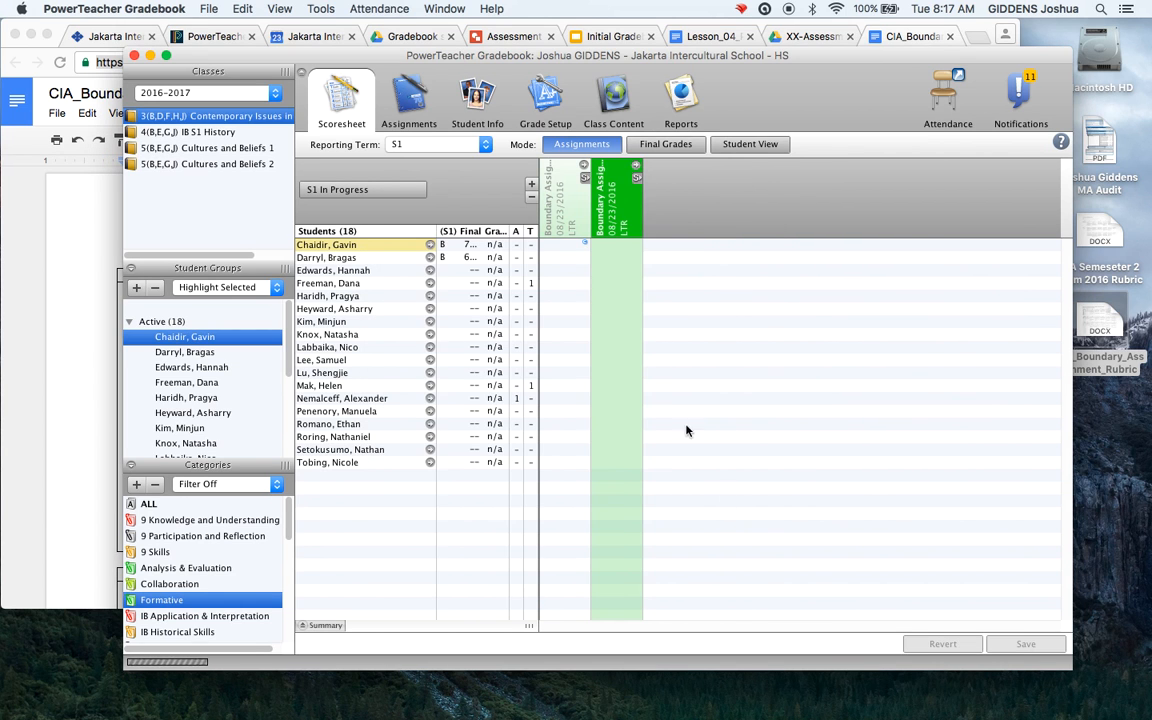
Link Boundary Assignment_2 to Analysis and Evaluation only and move its column leftmost
double_click(655, 236)
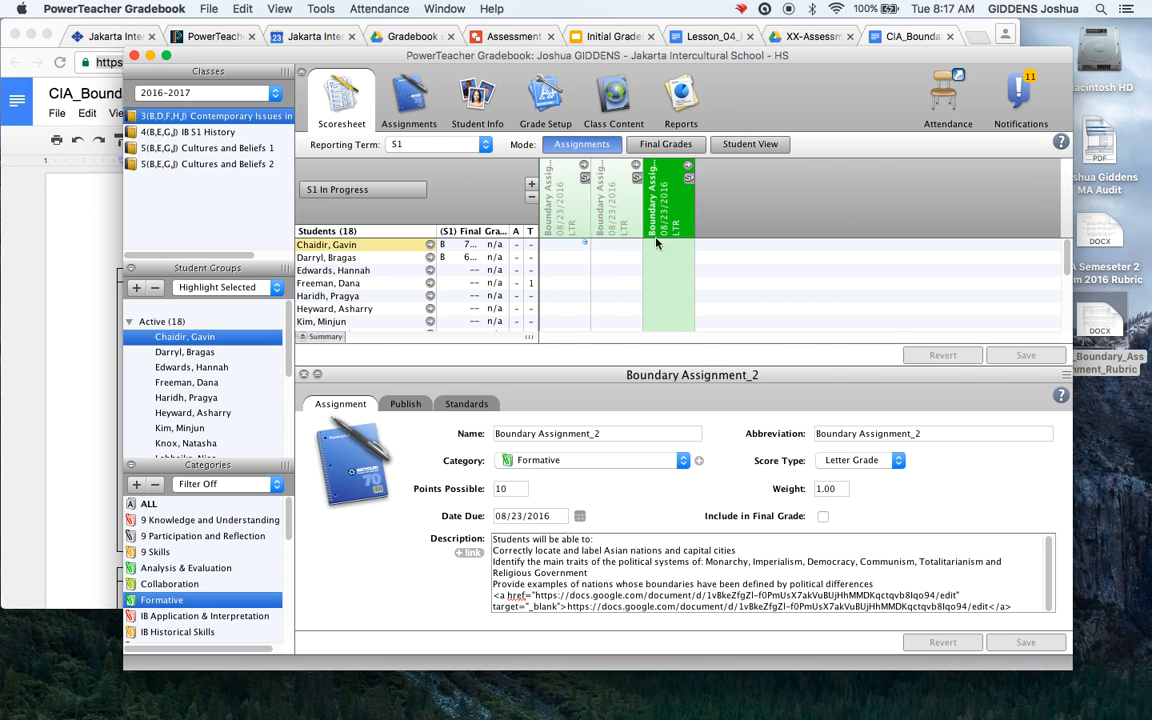
left_click(463, 404)
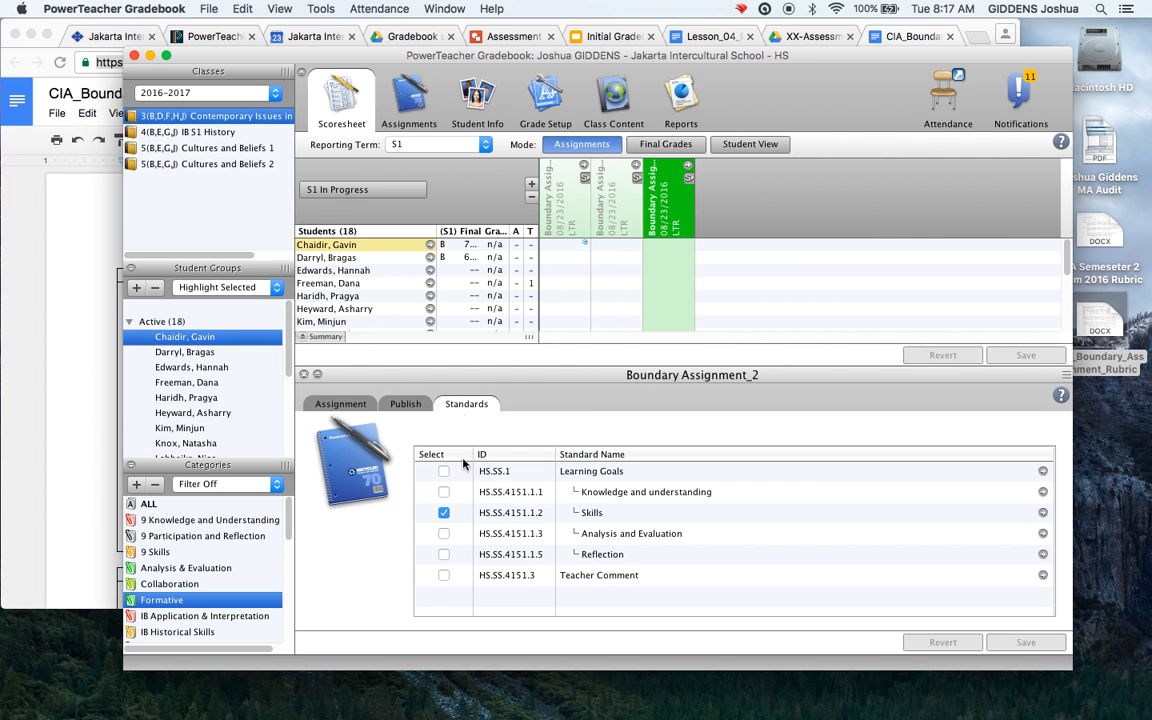
left_click(443, 533)
left_click(1045, 642)
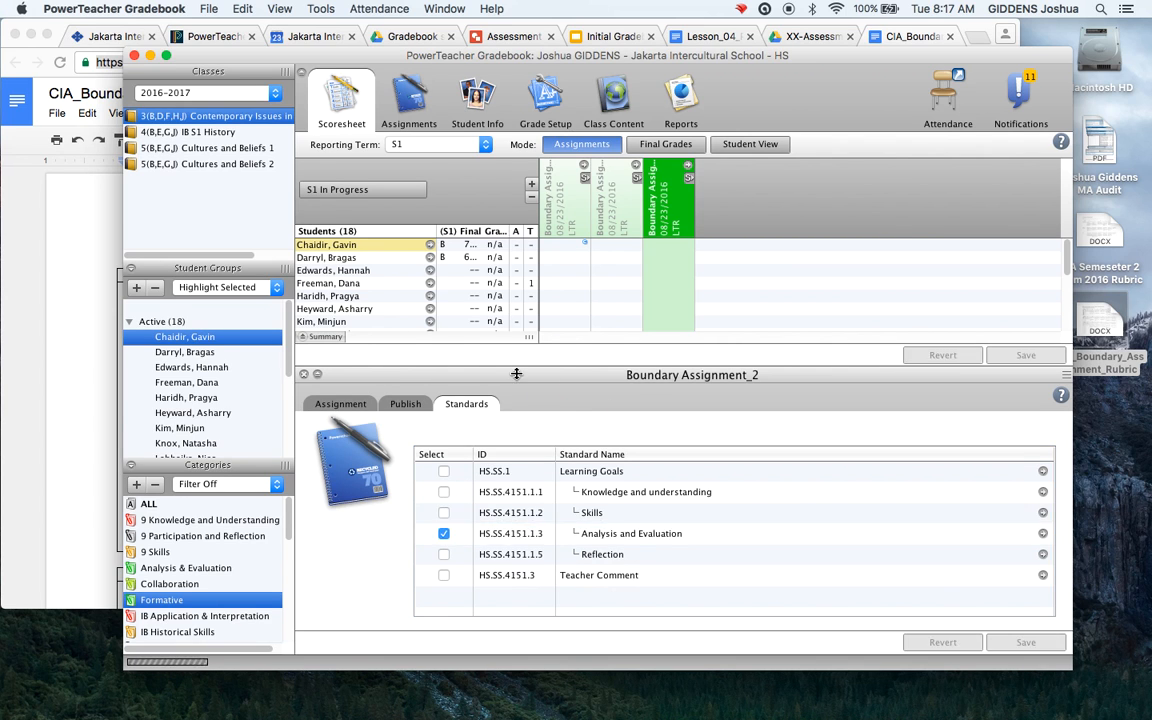
left_click(365, 403)
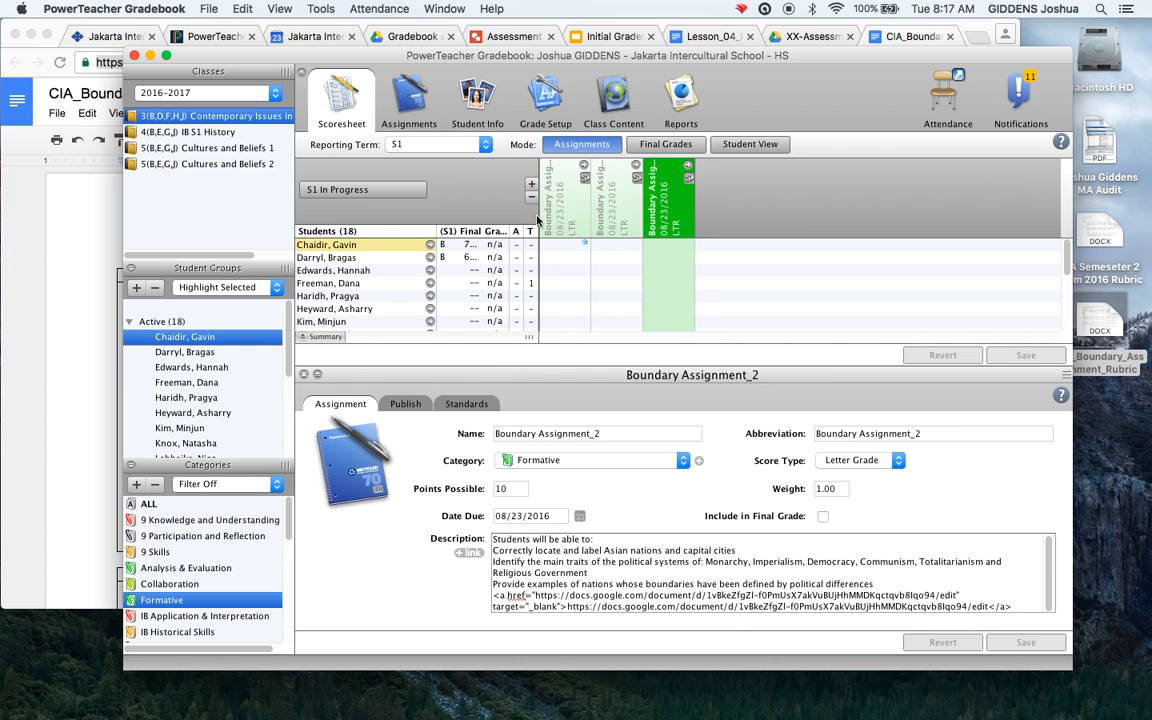
left_click(304, 375)
left_click_drag(686, 168, 545, 168)
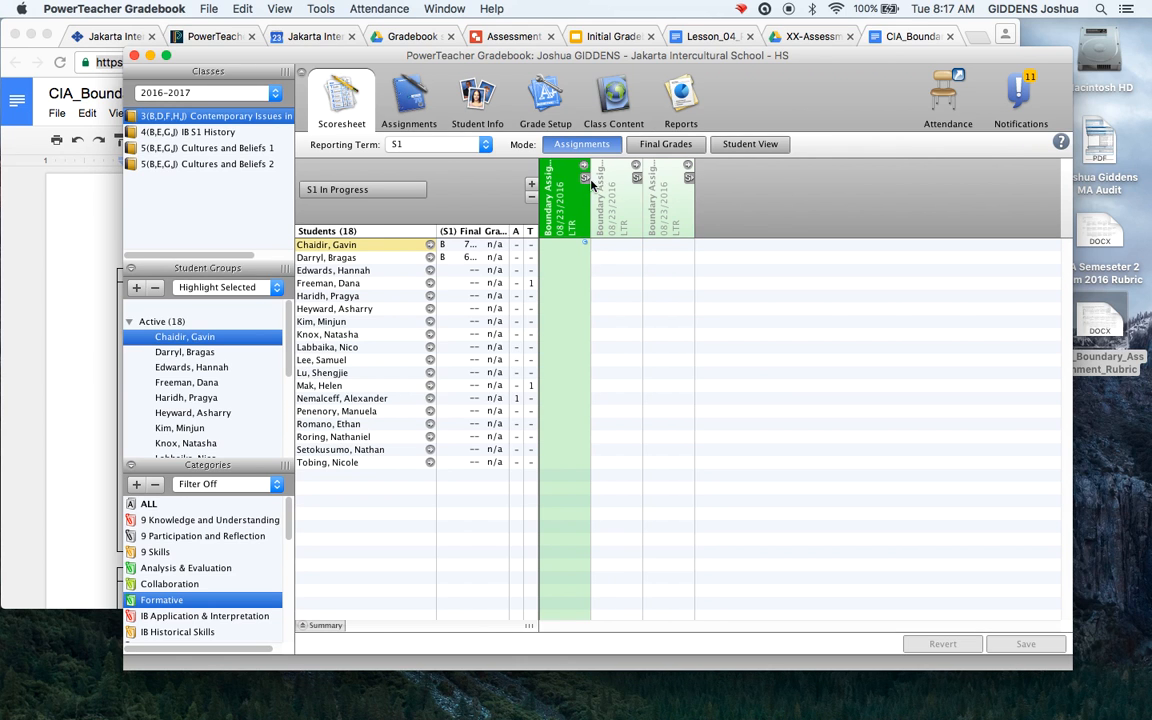
Enter a, b, c for the first student across the three Boundary columns and save
left_click(566, 244)
type("a")
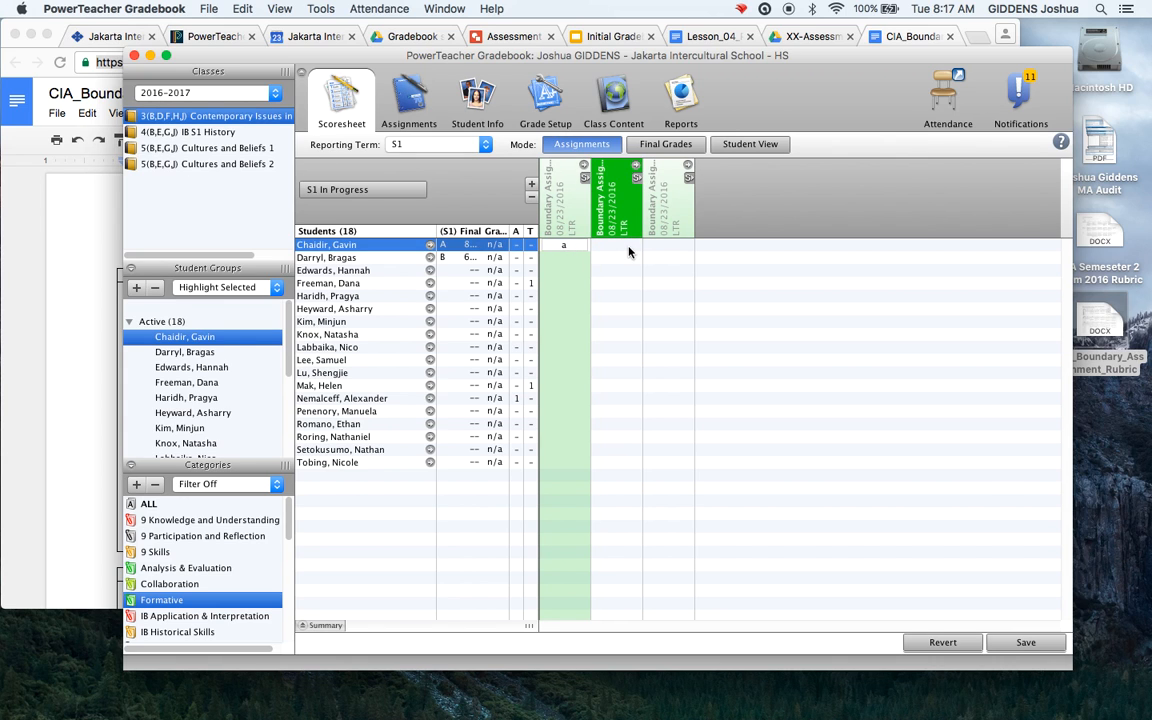
left_click(613, 259)
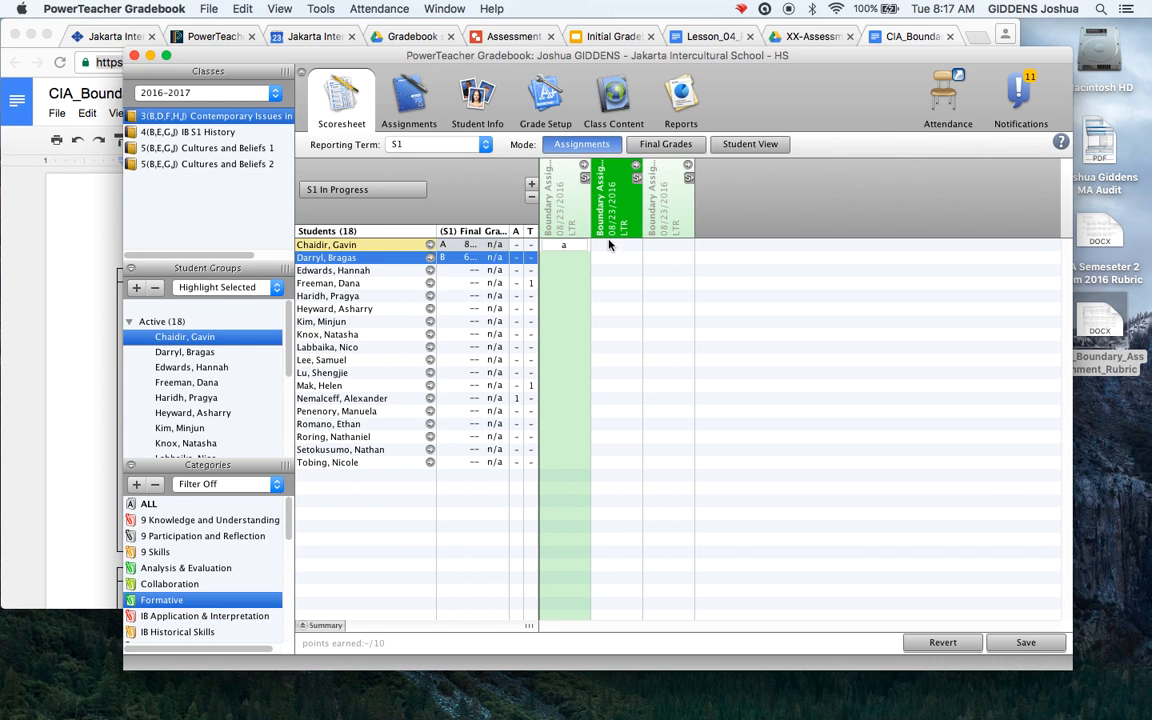
left_click(608, 244)
type("b")
left_click(673, 248)
type("c")
left_click(677, 280)
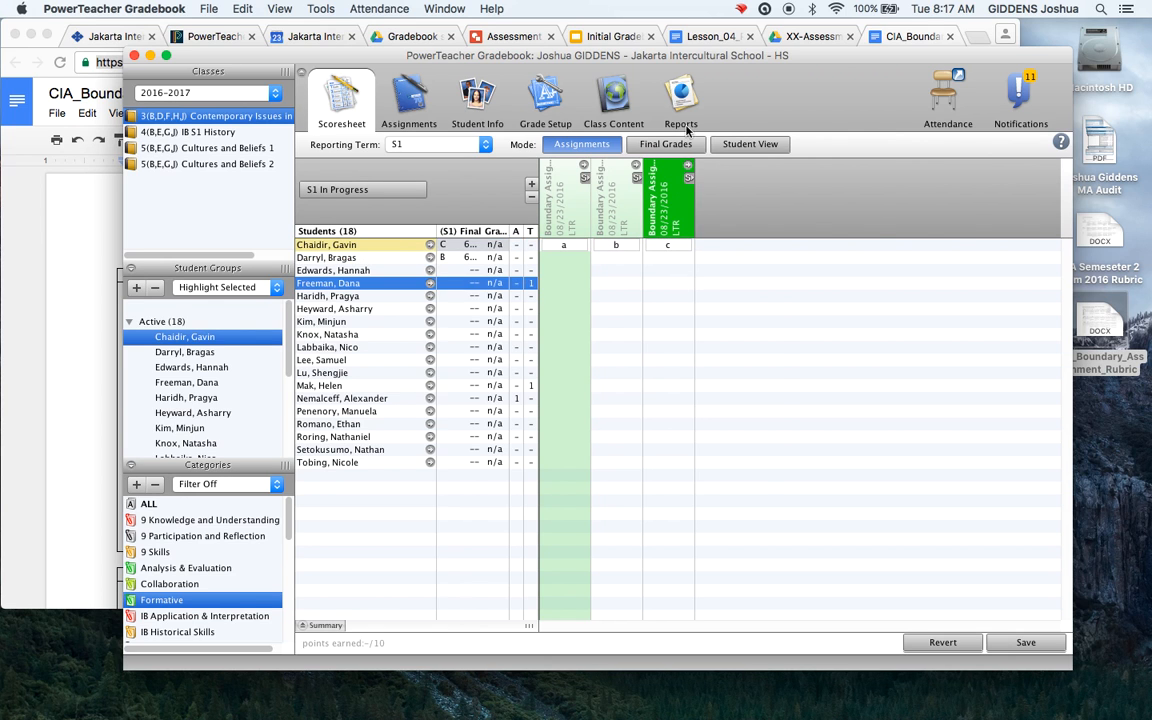
left_click(750, 145)
left_click(727, 426)
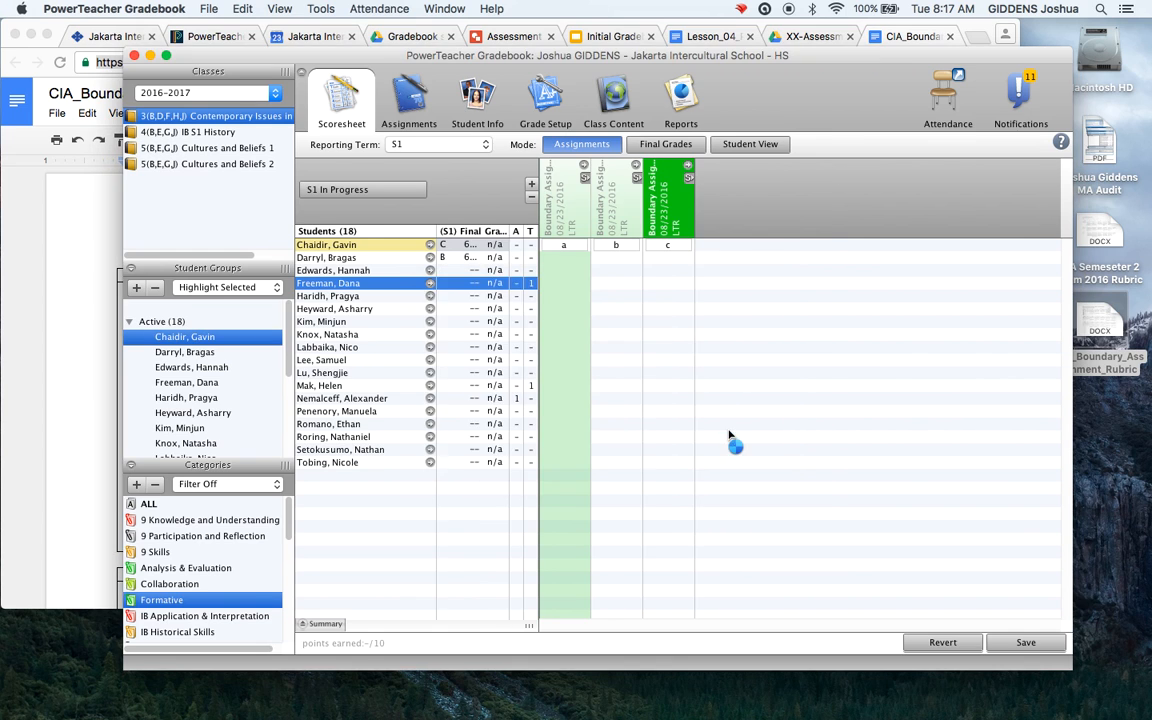